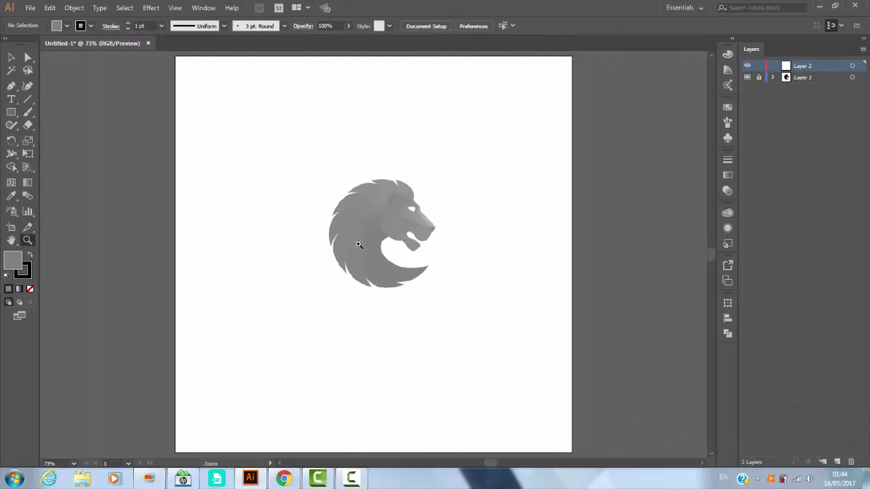
Zoom in and trace the head outline from the nose, over the head, down toward the chin.
left_click(361, 241)
left_click(11, 86)
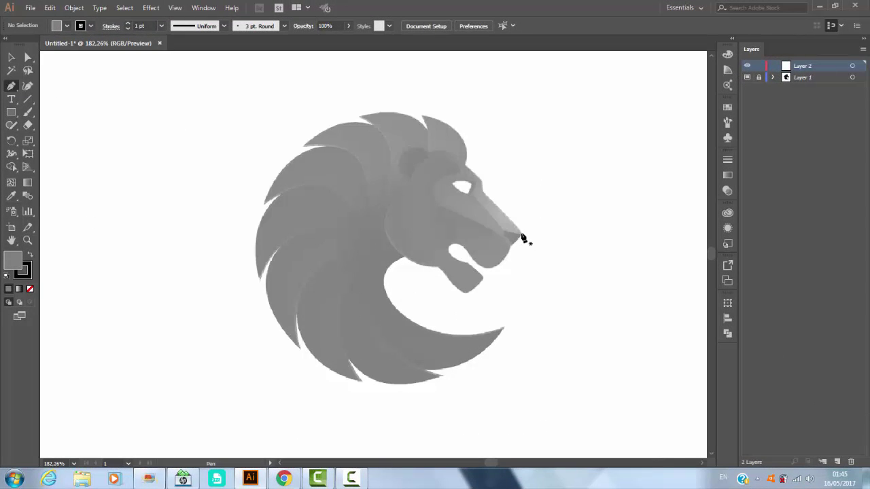
left_click(521, 234)
mouse_move(482, 192)
left_mouse_down()
mouse_move(456, 163)
mouse_move(425, 160)
mouse_move(412, 190)
left_mouse_up()
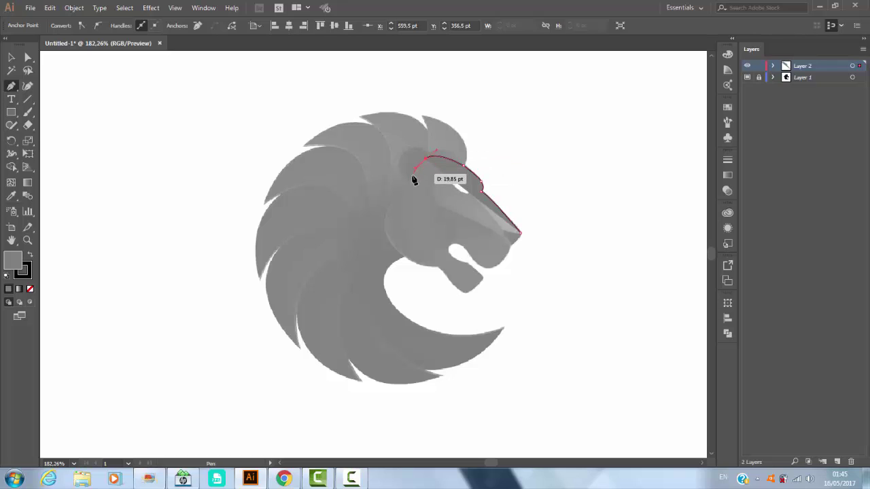
mouse_move(391, 242)
left_mouse_down()
mouse_move(417, 278)
mouse_move(445, 272)
left_mouse_up()
left_click(391, 242)
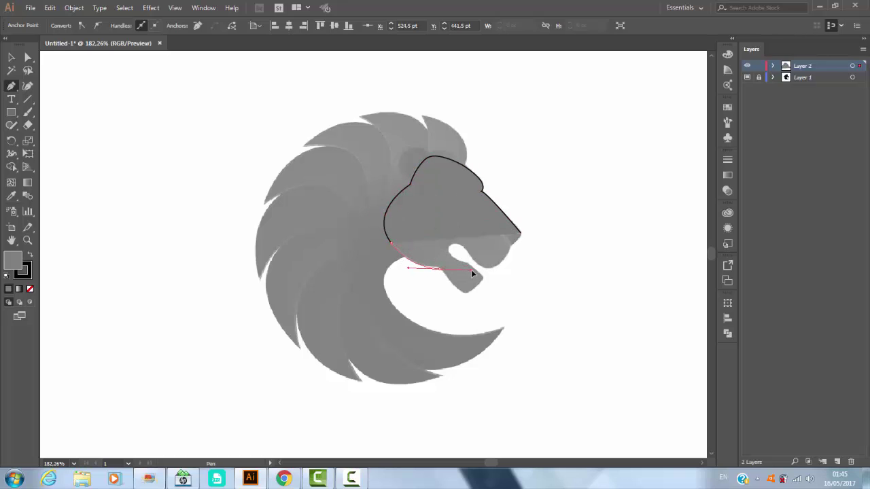
left_click(438, 268)
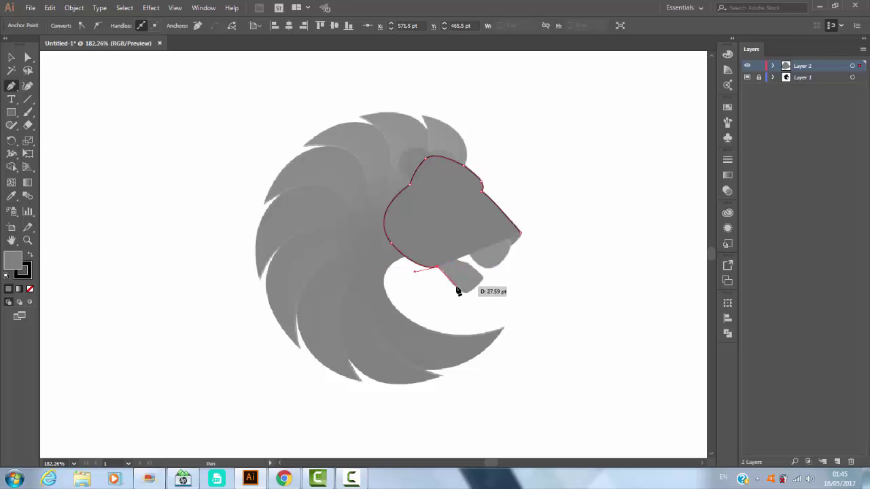
left_click(454, 286)
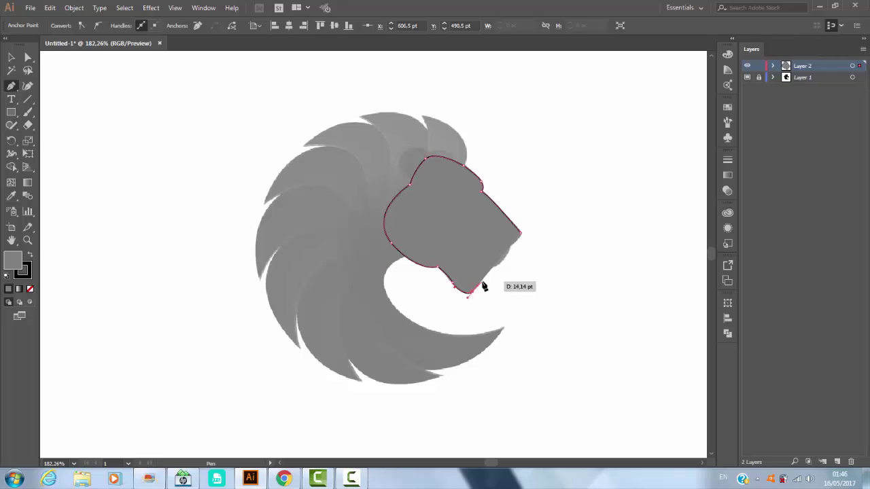
Set the fill to None and continue the outline around the jaw tip, mouth and upper lip.
left_click(30, 288)
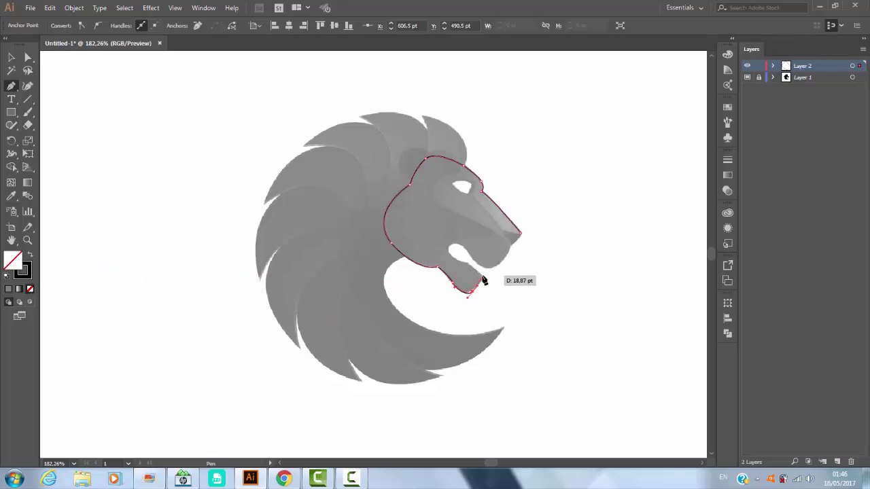
left_click(482, 276)
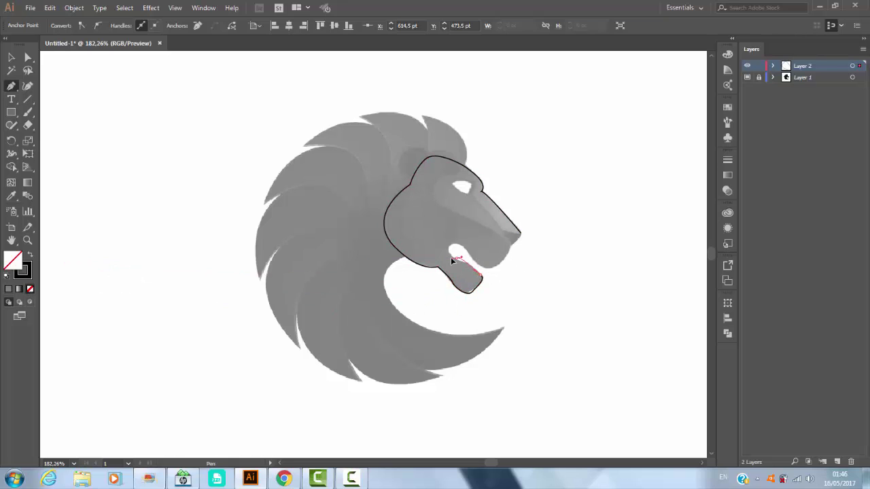
left_click_drag(458, 243, 475, 249)
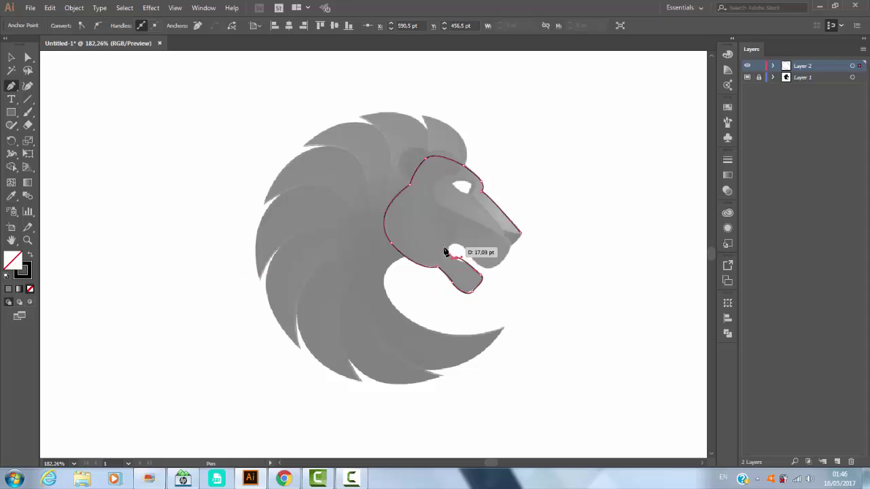
mouse_move(475, 253)
left_mouse_down()
mouse_move(458, 249)
mouse_move(501, 267)
mouse_move(518, 240)
mouse_move(518, 255)
mouse_move(510, 251)
mouse_move(519, 242)
left_mouse_up()
left_click(479, 268, "ctrl")
left_click(511, 254, "ctrl")
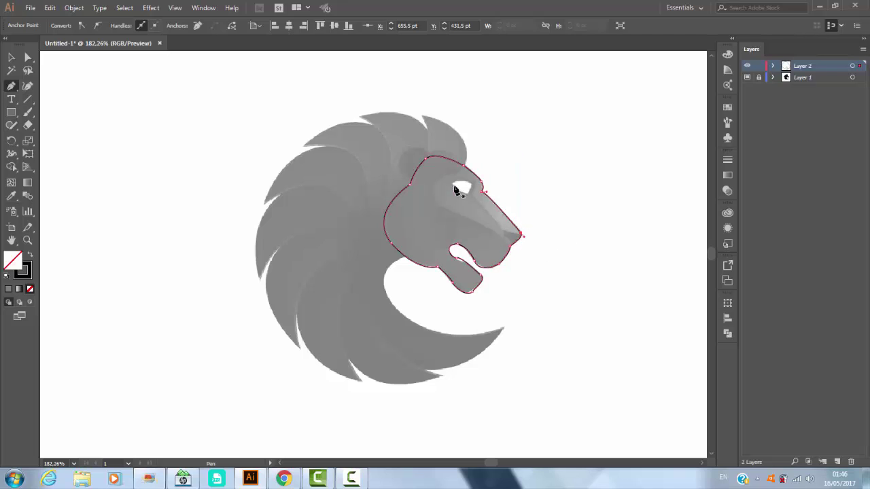
Draw the eye shape and a line running from near the eye to the snout tip.
mouse_move(453, 183)
left_mouse_down()
mouse_move(473, 187)
mouse_move(466, 195)
mouse_move(452, 187)
left_mouse_up()
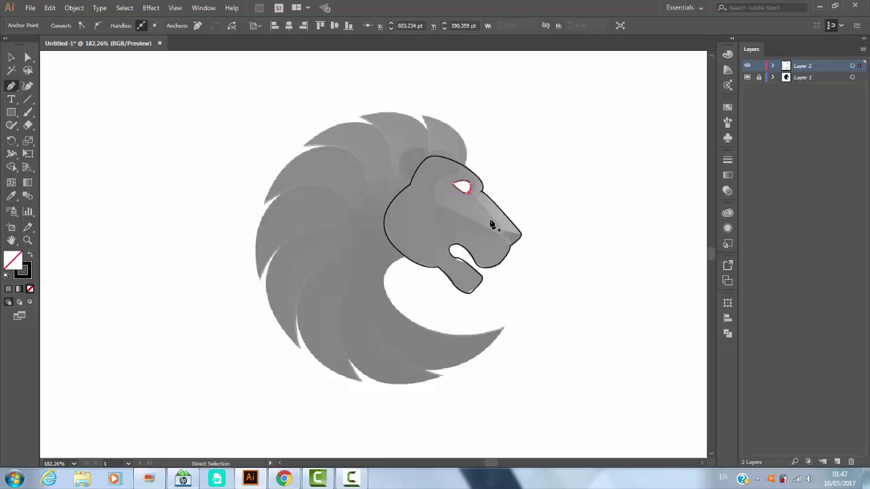
key("ctrl")
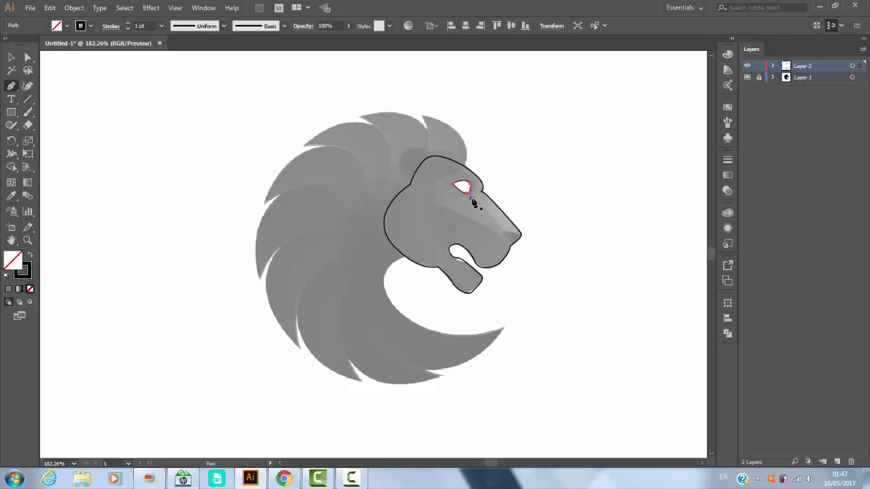
left_click(470, 197)
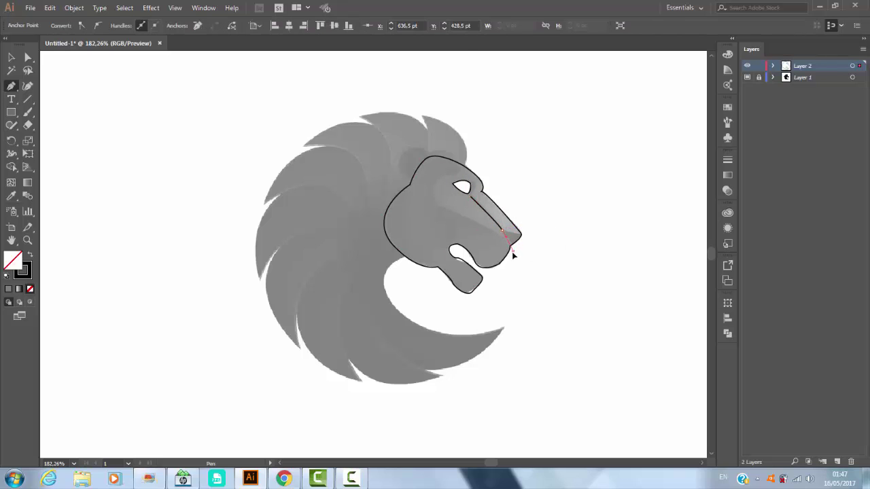
left_click(512, 250)
left_click(456, 166)
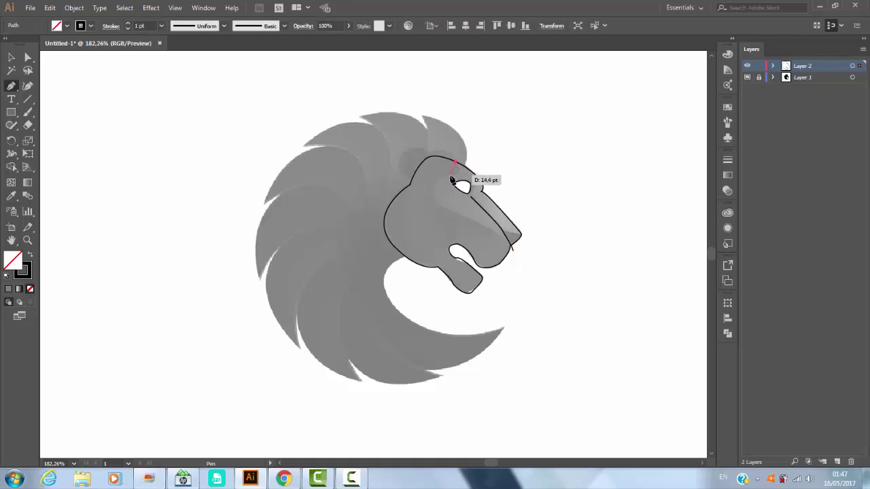
Draw the brow-to-nose line down the snout and a short line across the snout tip.
left_click(449, 175)
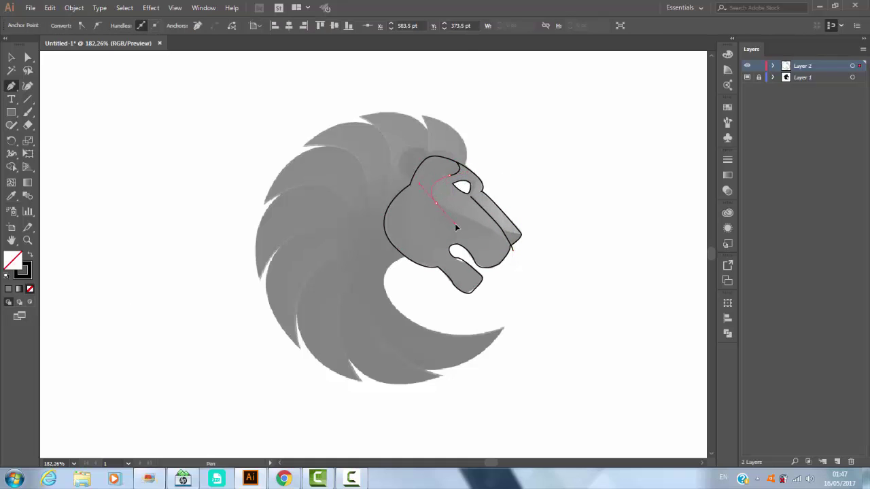
left_click(508, 248)
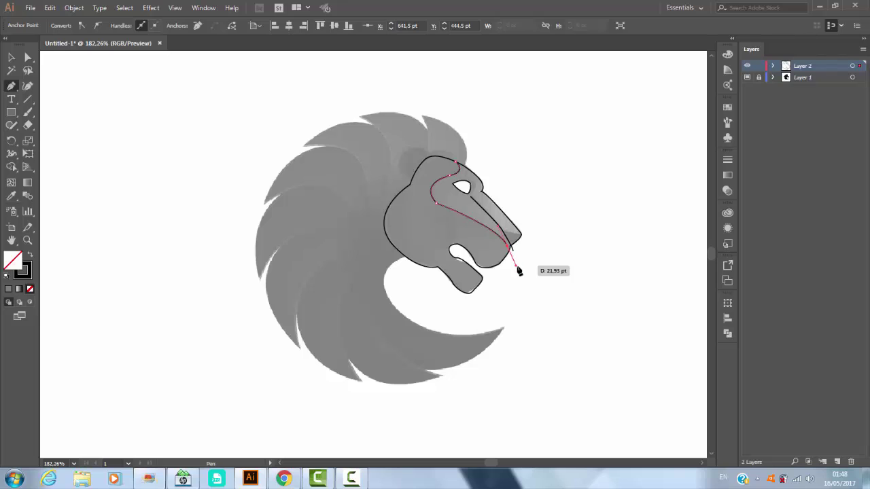
left_click(515, 266)
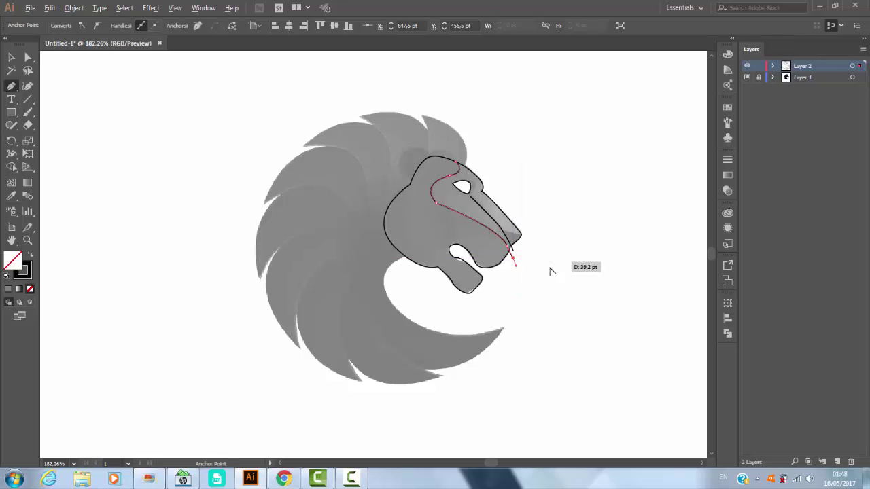
left_click(506, 236)
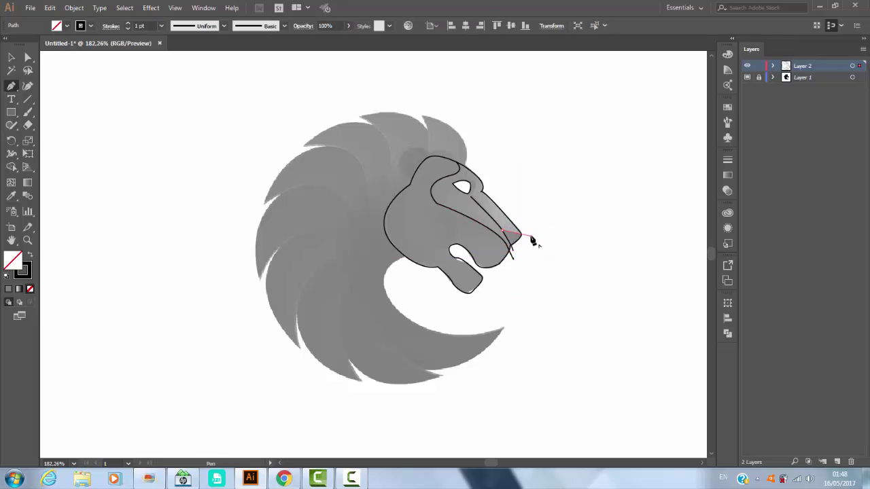
left_click(532, 237)
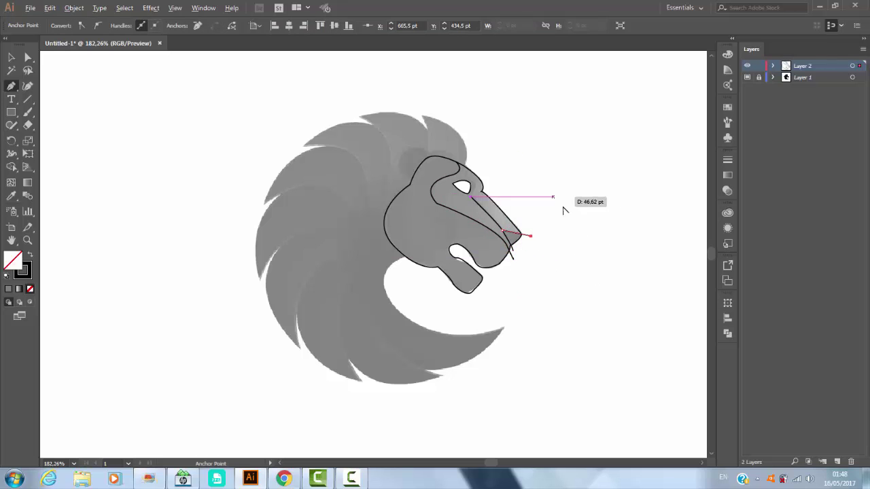
Draw a closed ear loop above the head, then deselect all paths.
left_click(409, 188)
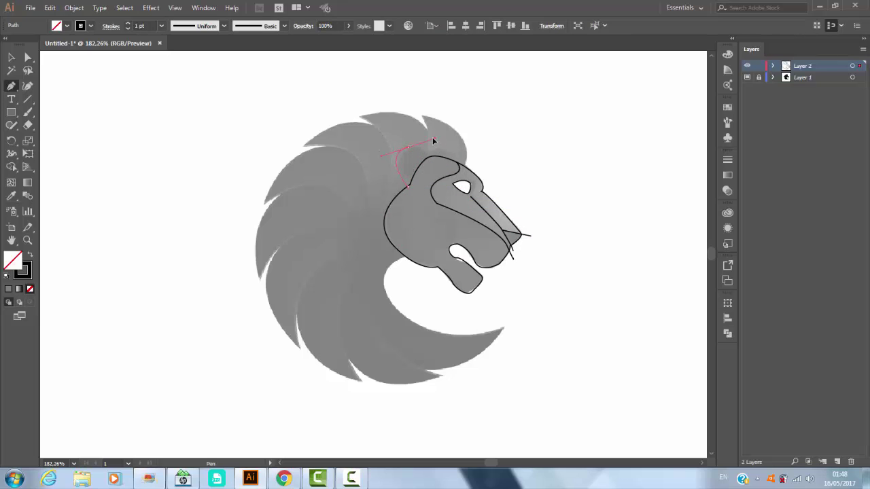
left_click_drag(433, 141, 433, 139)
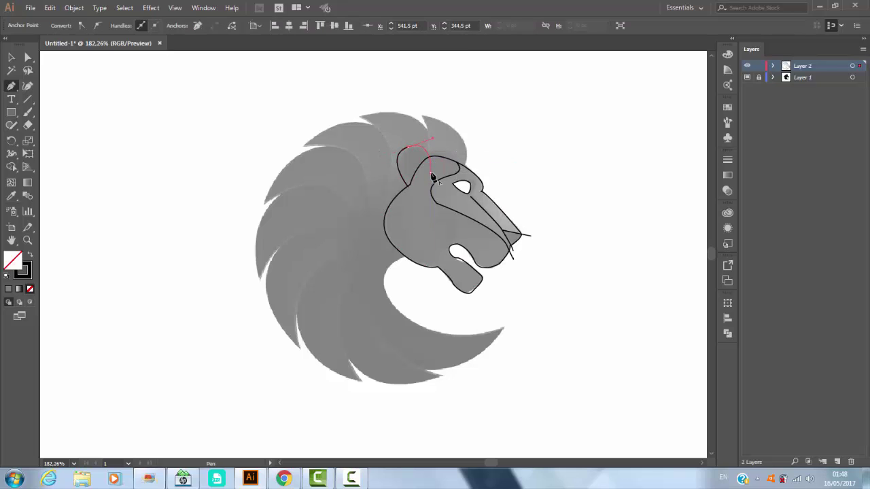
left_click(409, 188)
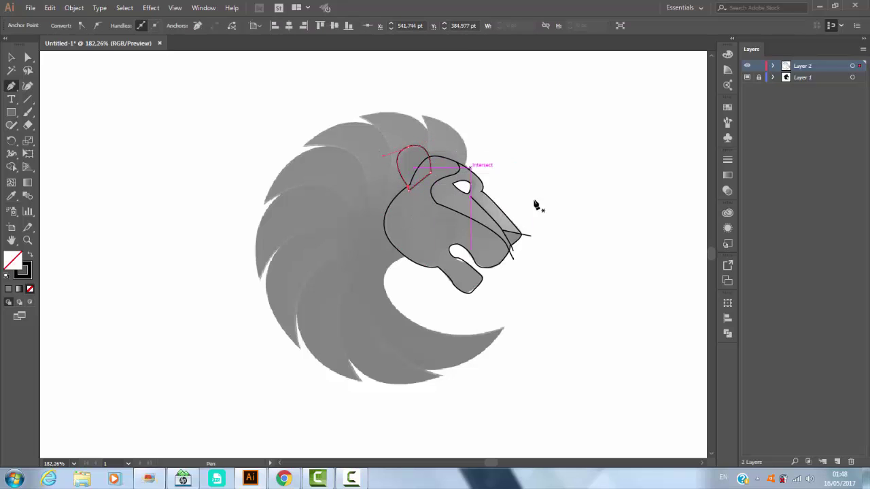
key("v")
left_click(638, 249)
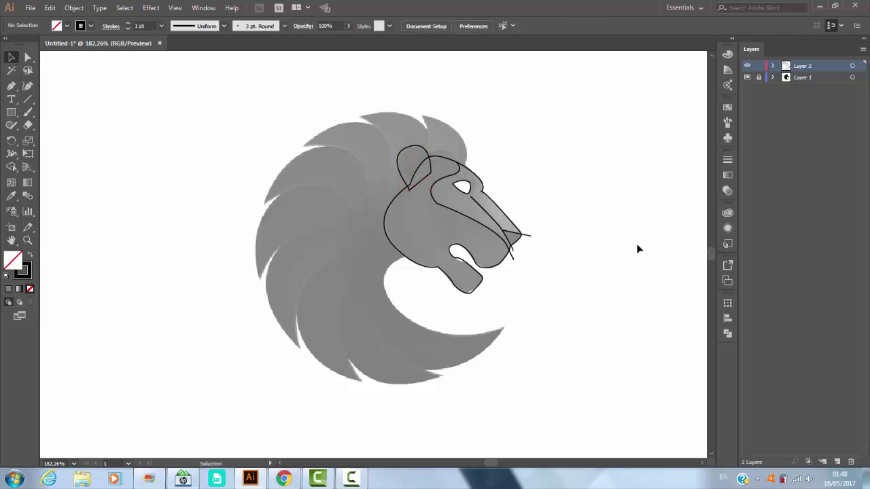
Zoom in, reshape the top-of-head curve and round the inner brow corner to 6.13 pt.
left_click_drag(588, 157, 342, 283)
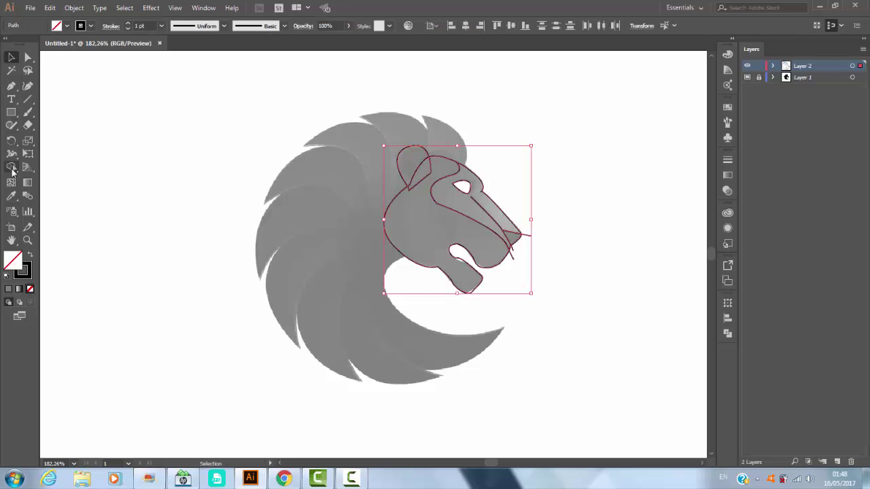
key("z")
left_click_drag(418, 126, 557, 327)
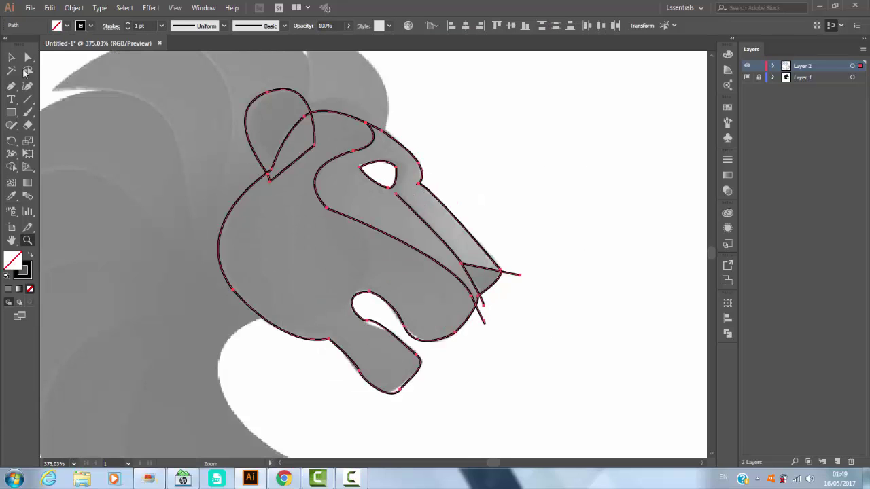
left_click(28, 57)
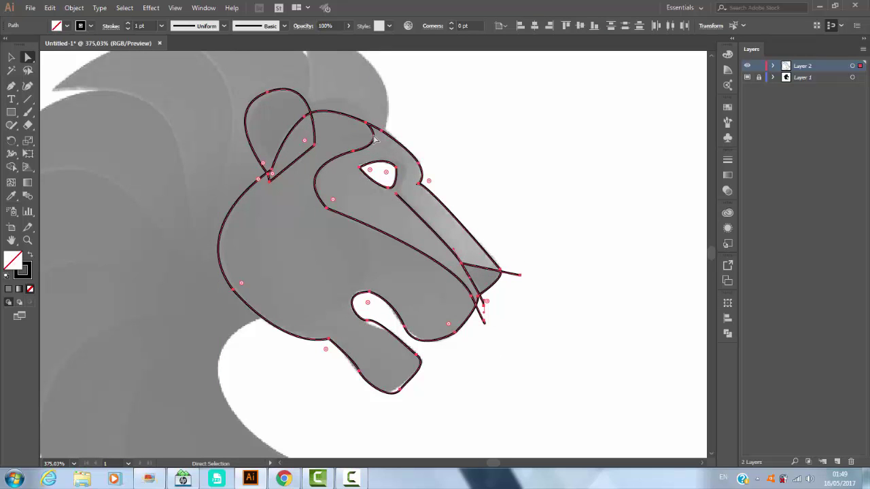
left_click_drag(367, 129, 364, 116)
left_click_drag(325, 207, 330, 209)
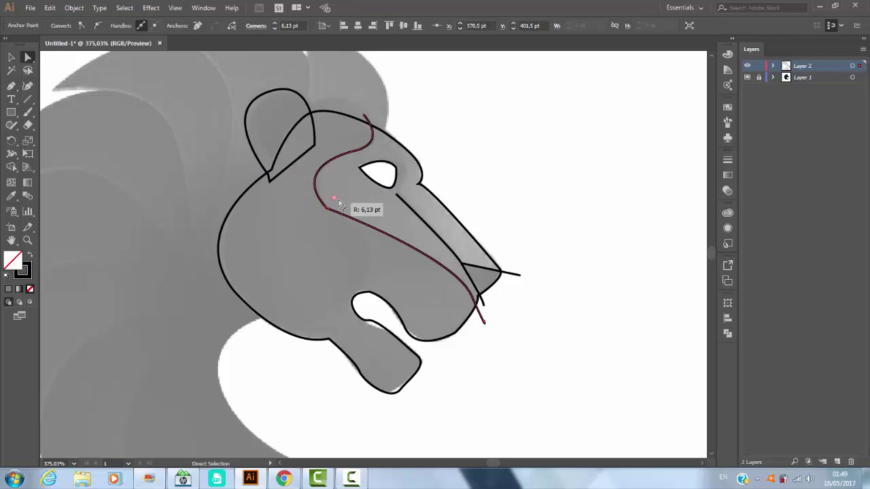
left_click_drag(197, 75, 526, 424)
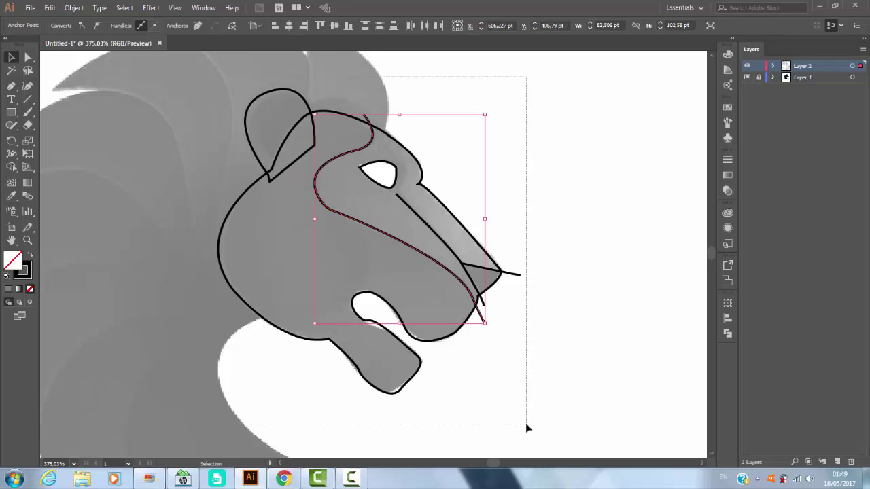
left_click_drag(396, 199, 391, 188)
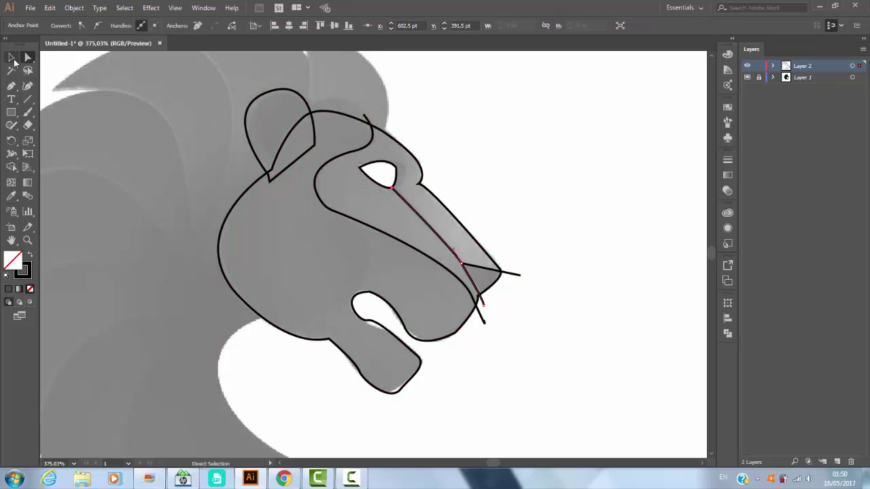
Delete a surplus anchor near the ear with the Delete Anchor Point tool.
left_click(11, 57)
left_click(405, 314)
left_click(374, 320, "shift")
left_click(12, 167)
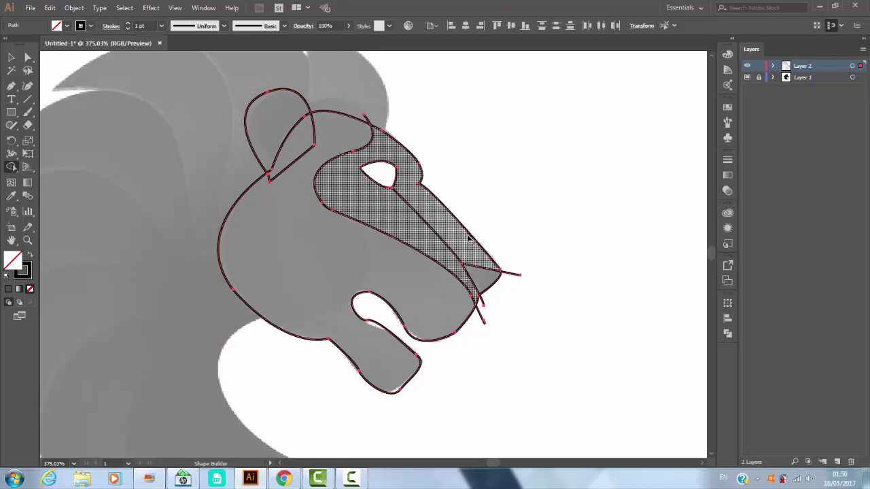
left_click(11, 86)
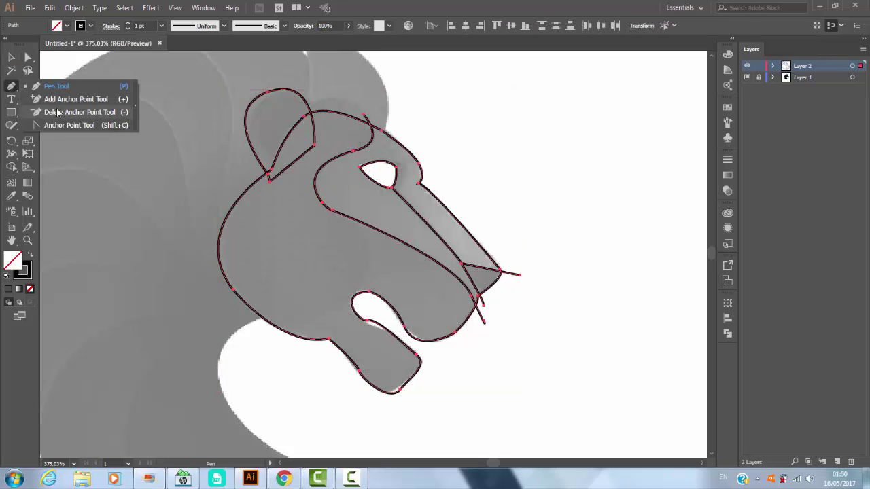
left_click(58, 112)
left_click(316, 147)
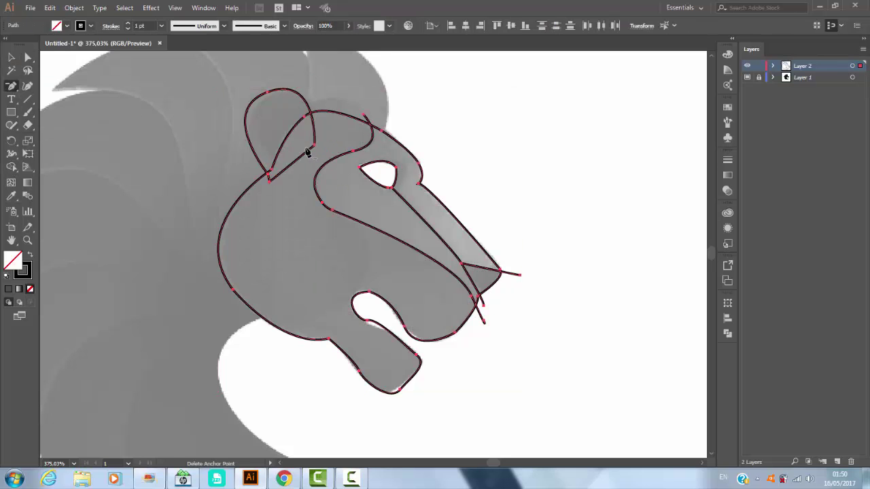
Pull the ear's upper-right corner up and left and adjust the curve along its top.
left_click(270, 178, "ctrl")
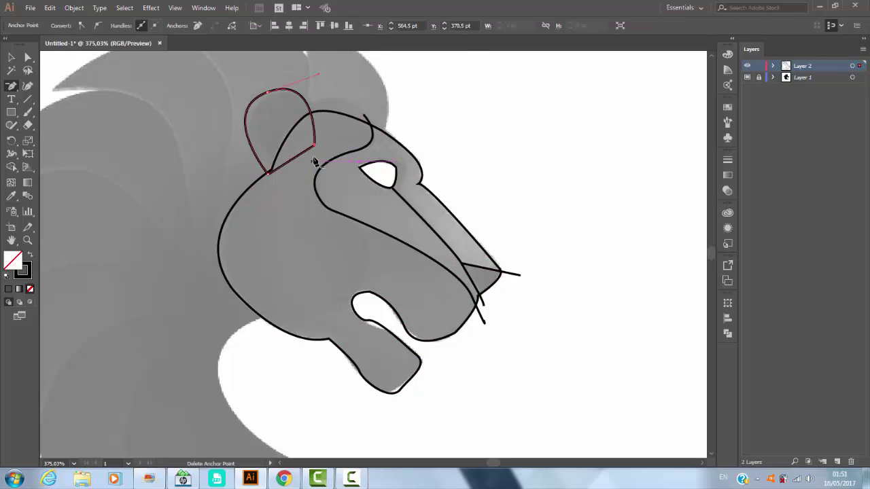
left_click(28, 58)
left_click_drag(314, 145, 304, 114)
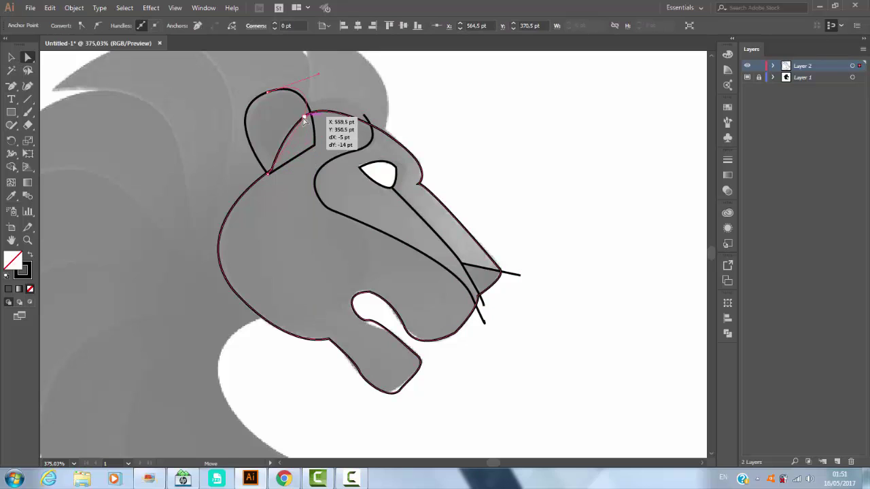
left_click(304, 116)
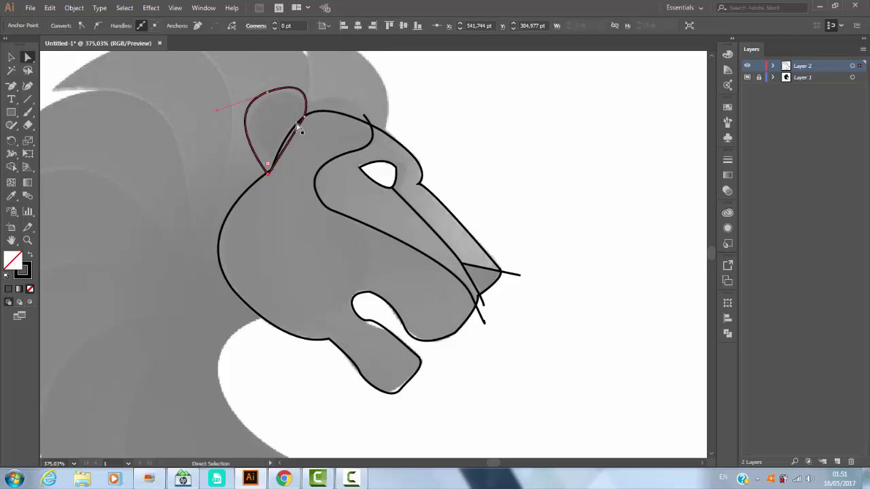
left_click_drag(320, 80, 306, 75)
Add an anchor on the ear's inner edge, seat its lower anchor on the head, widen the left side.
left_click_drag(13, 93, 55, 99)
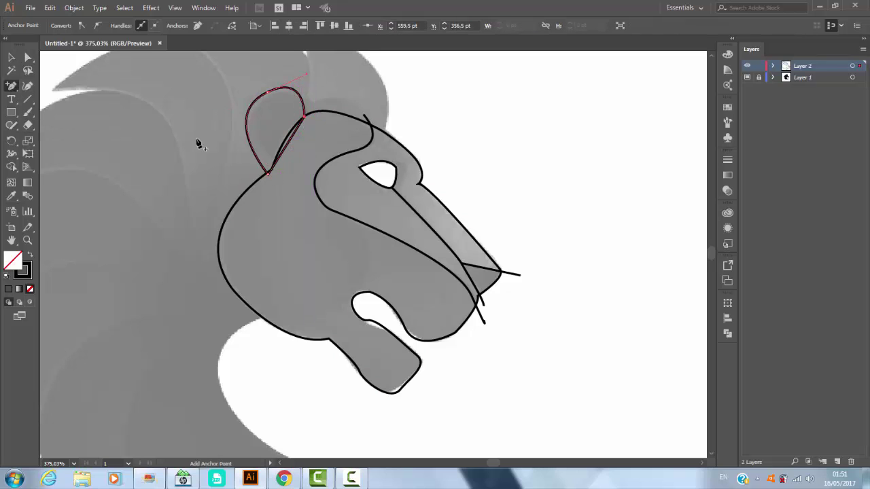
left_click(28, 59)
left_click_drag(288, 141, 286, 139)
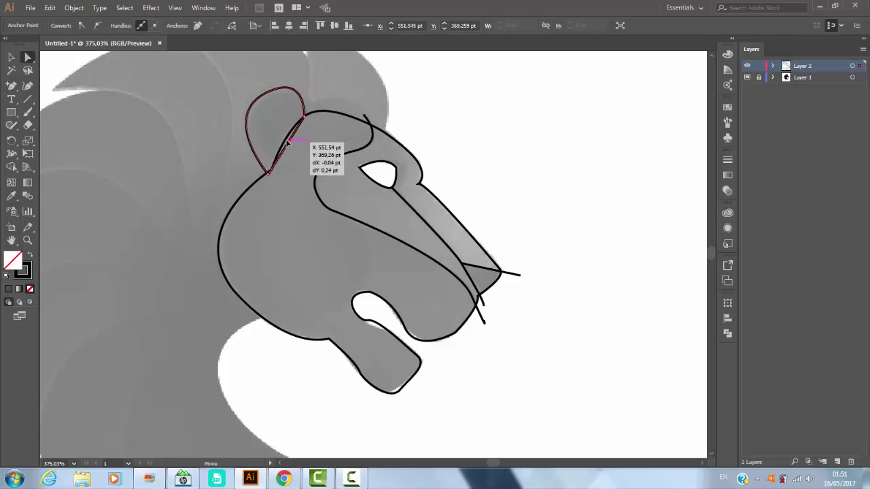
left_click_drag(269, 175, 270, 162)
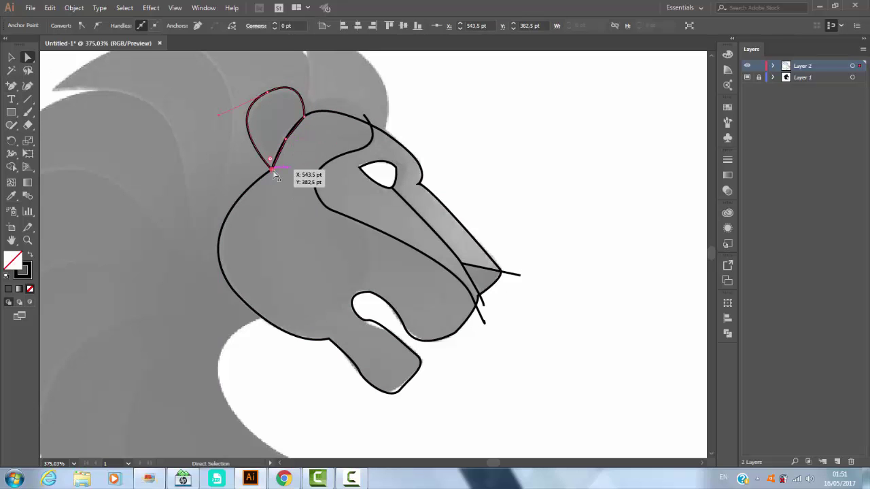
left_click_drag(209, 124, 207, 125)
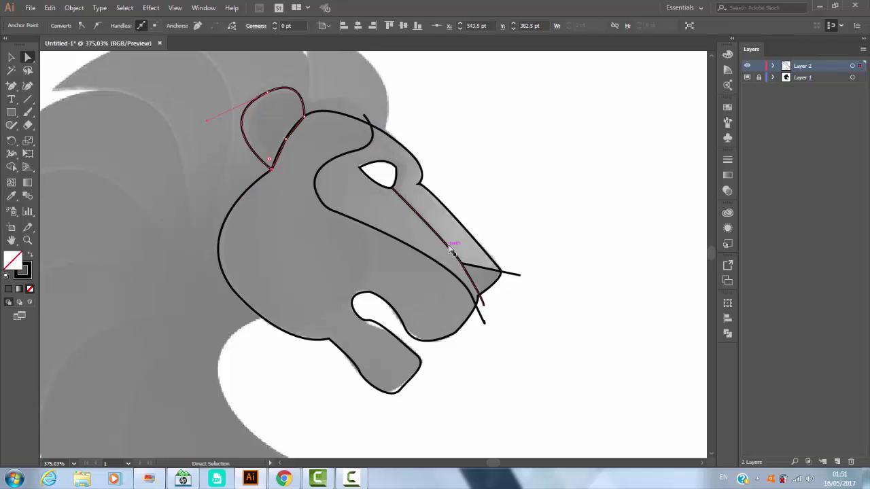
left_click(10, 58)
left_click_drag(530, 405, 210, 75)
key("shift+m")
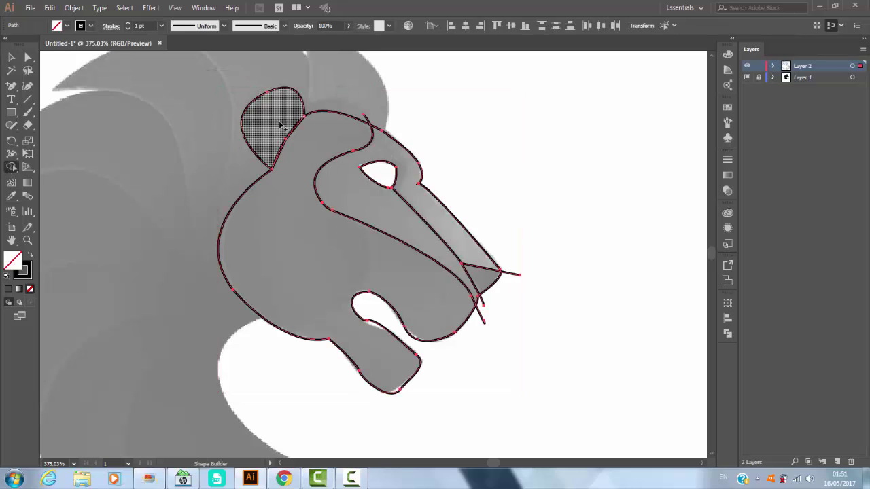
Fill the ear and the main head region with dark grey using Shape Builder.
left_click(279, 124)
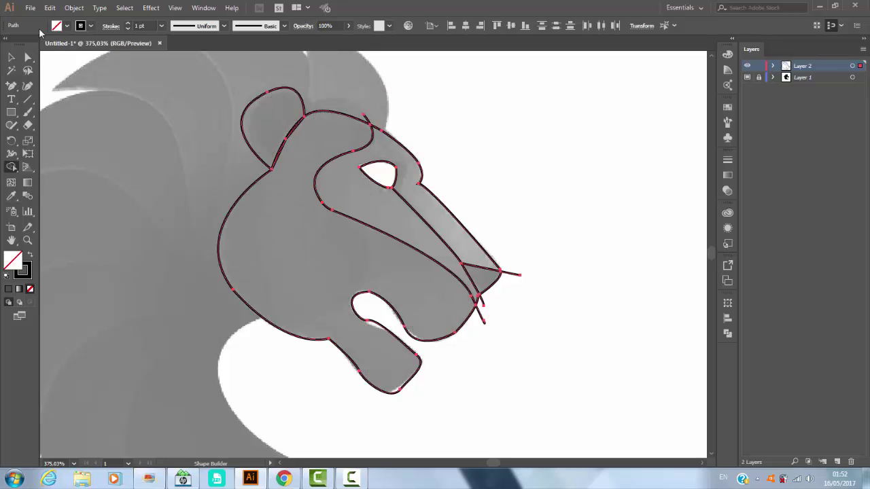
left_click(67, 26)
left_click(30, 75)
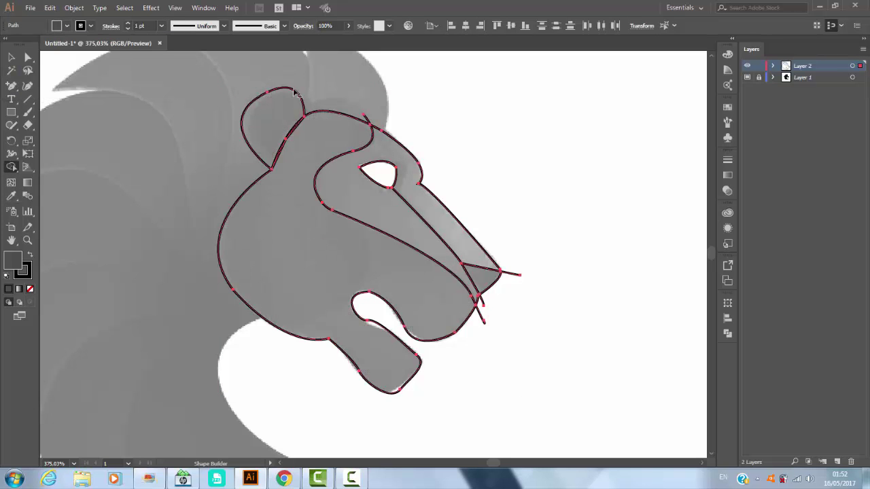
left_click(272, 130)
left_click(291, 233)
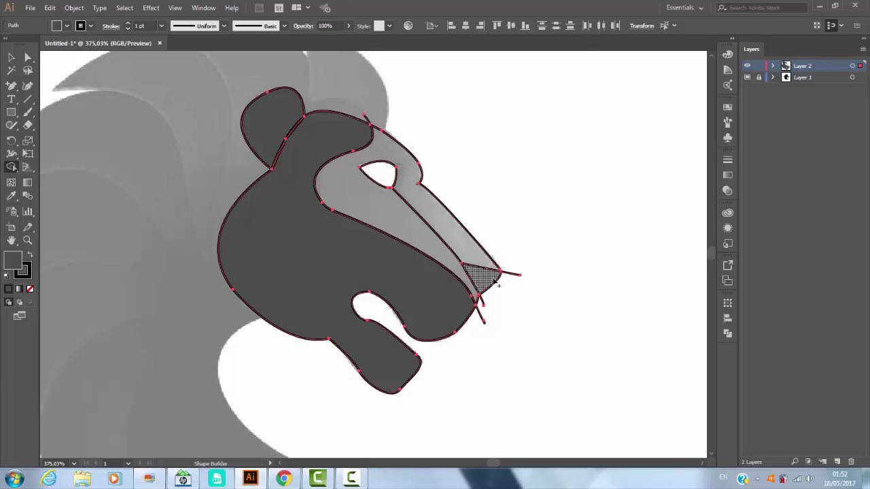
Delete the stray nose-tip, mouth and whisker strokes, then zoom out to the whole artboard.
key("v")
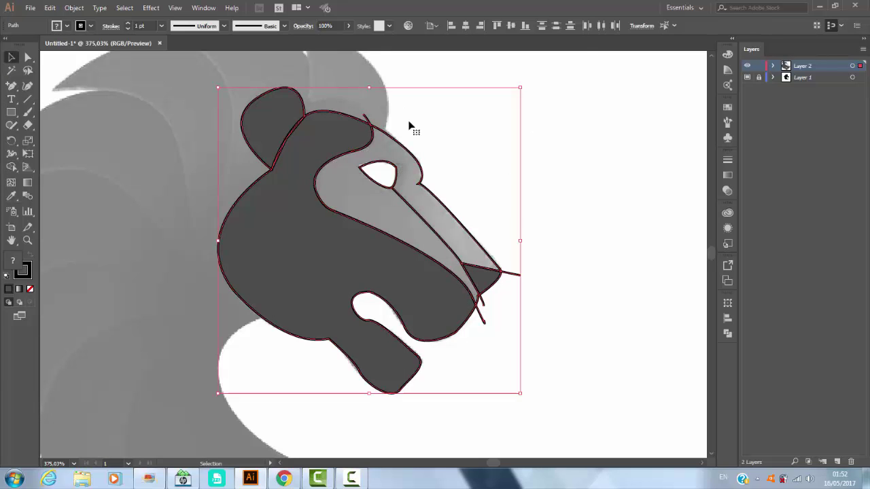
left_click(411, 129)
left_click(511, 273)
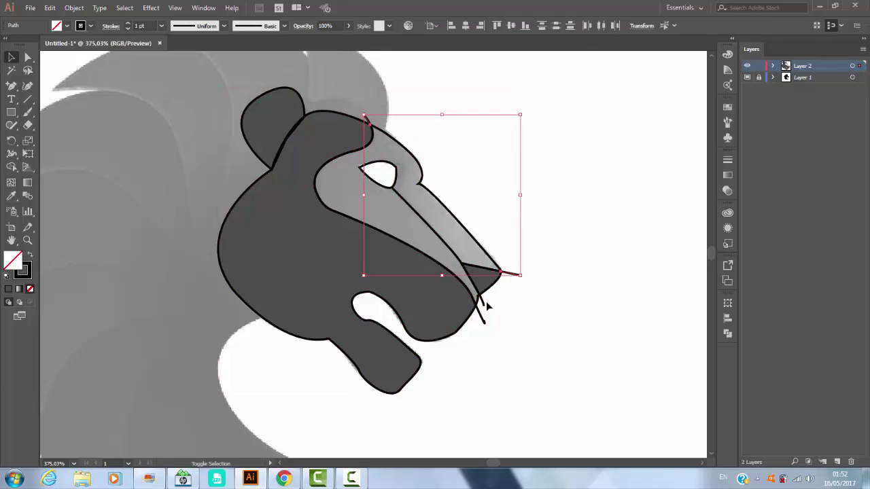
left_click(480, 304, "shift")
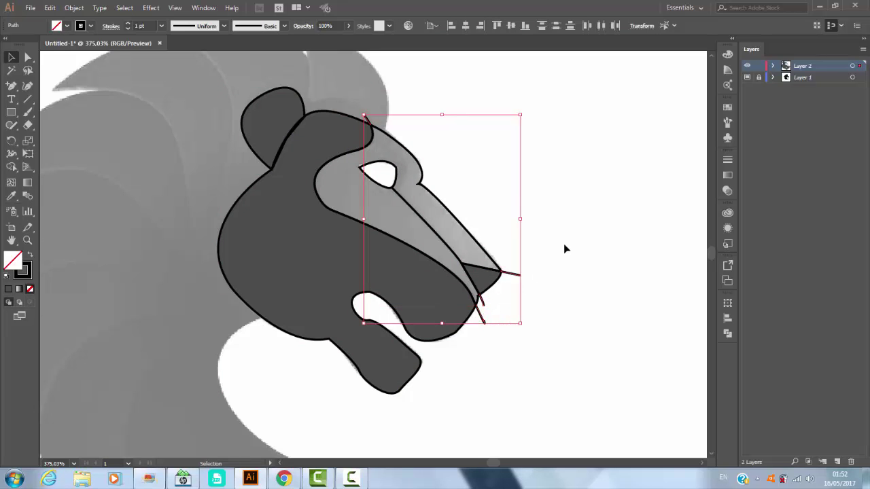
key("Delete")
left_click(450, 259)
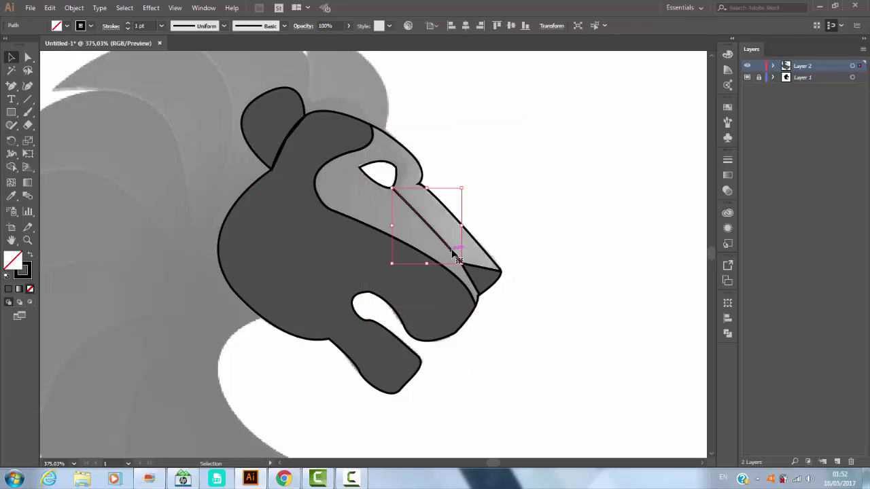
left_click(495, 287)
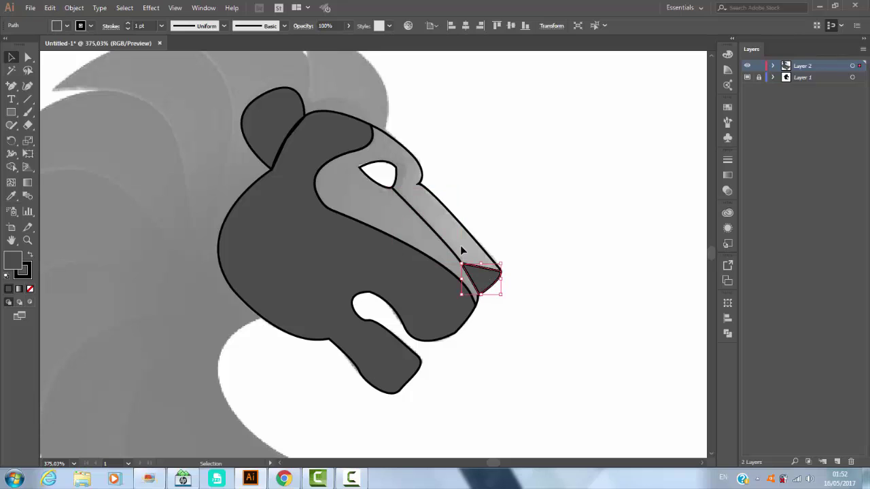
left_click(554, 249)
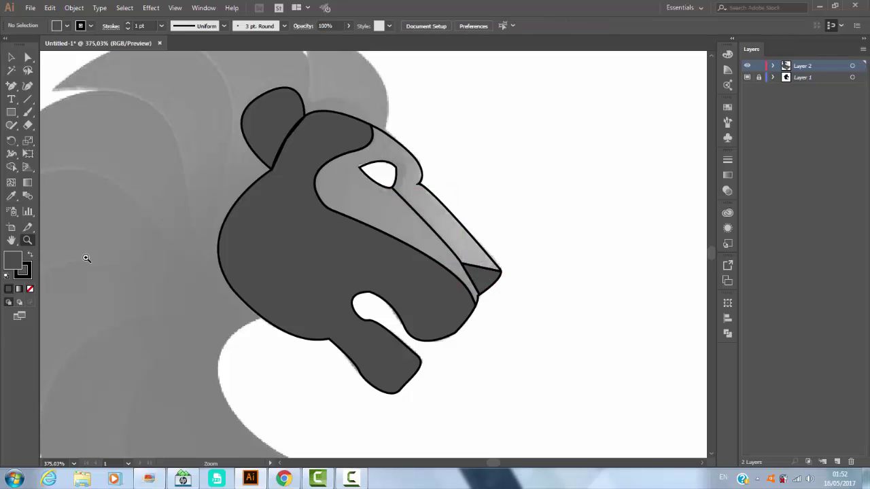
key("ctrl+0")
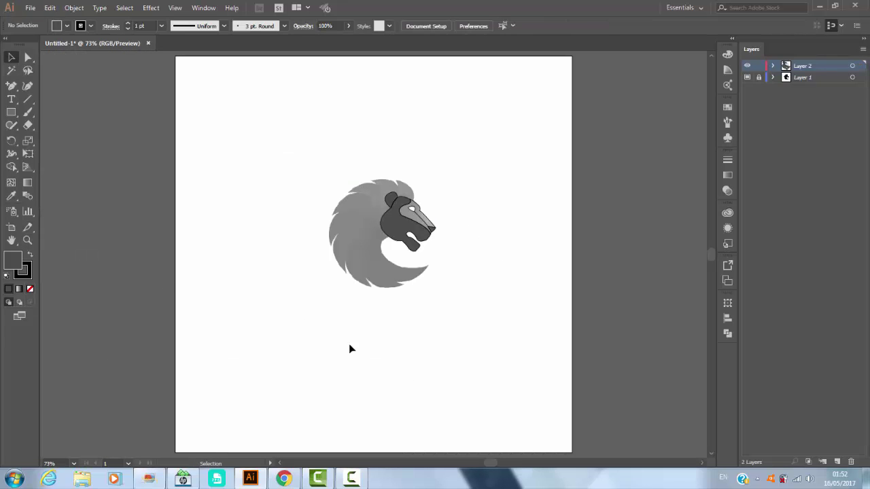
Zoom in on the head and draw a crescent shape with the Pen tool.
left_click(748, 77)
left_click(27, 240)
left_click_drag(291, 155, 498, 309)
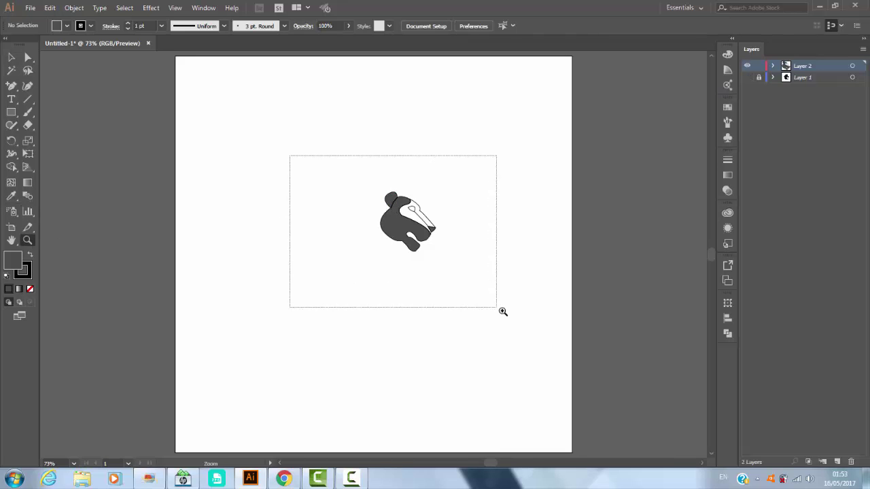
left_click(748, 77)
left_click(11, 87)
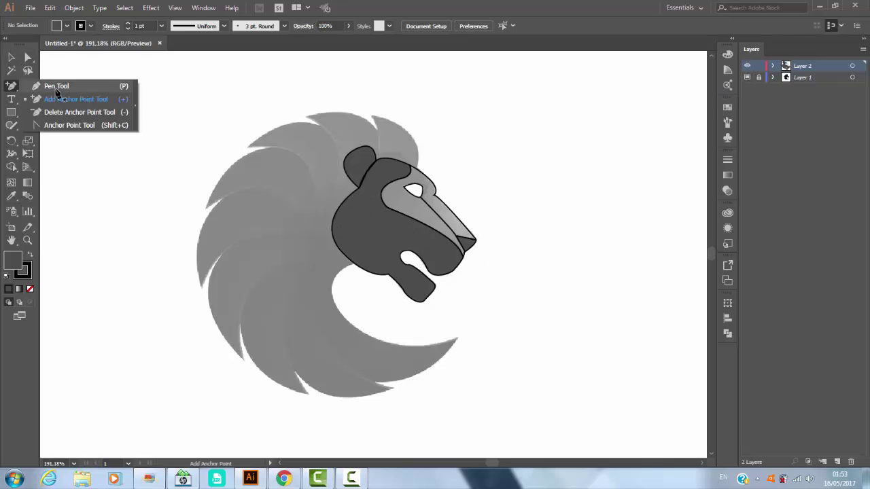
left_click(47, 86)
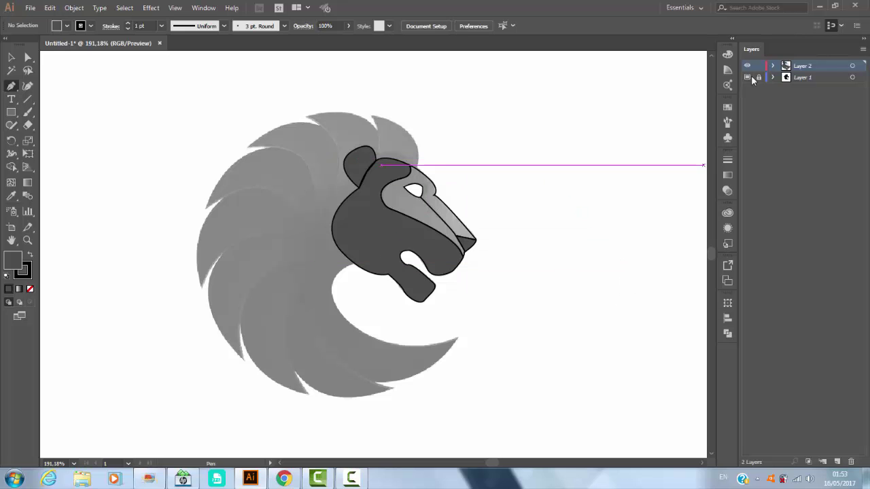
key("ctrl+shift+w")
left_click(579, 190)
left_click_drag(597, 346, 551, 409)
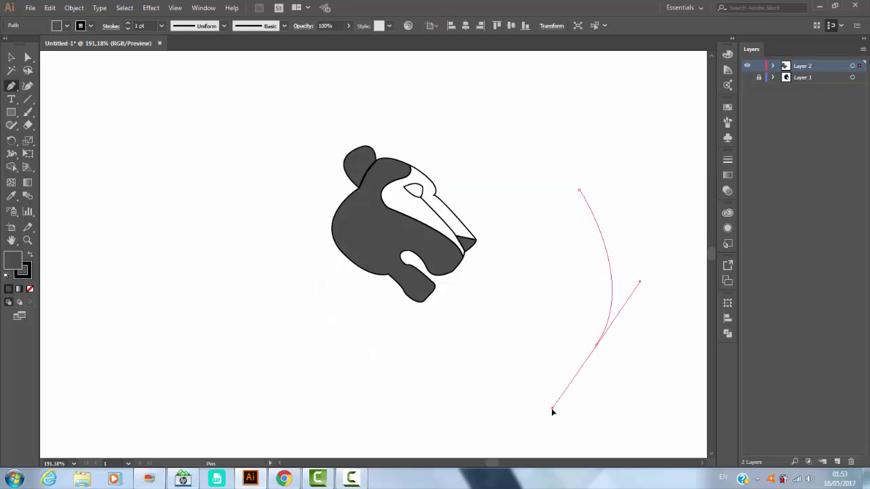
left_click_drag(580, 190, 459, 145)
Move the crescent onto the top of the head and send it backward behind the head.
left_click(11, 59)
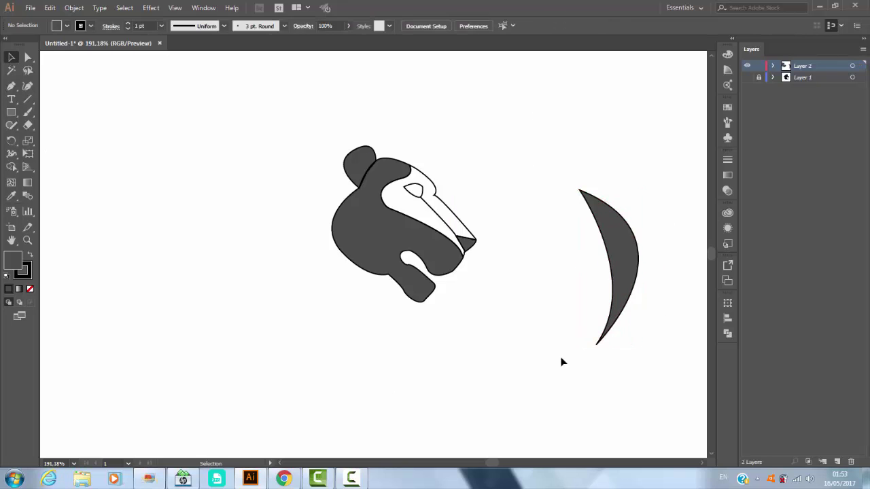
left_click_drag(624, 269, 388, 162)
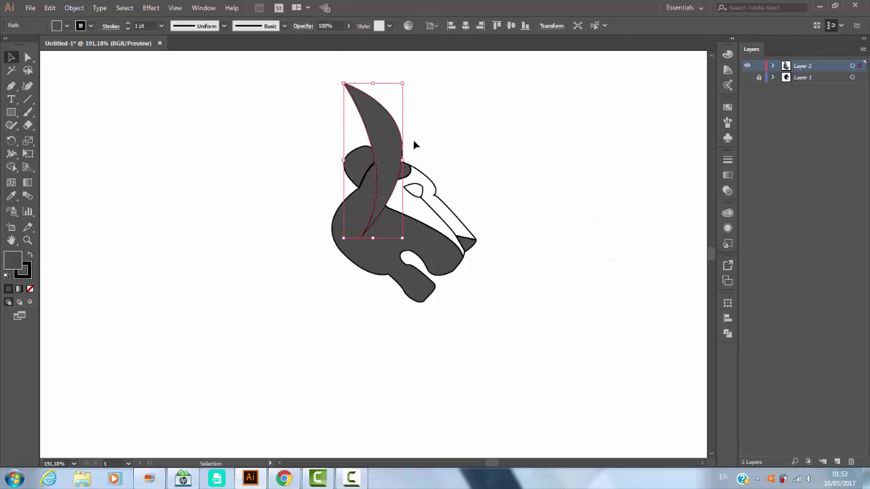
right_click(389, 152)
left_click(544, 353)
left_click(555, 258)
left_click_drag(386, 145, 401, 139)
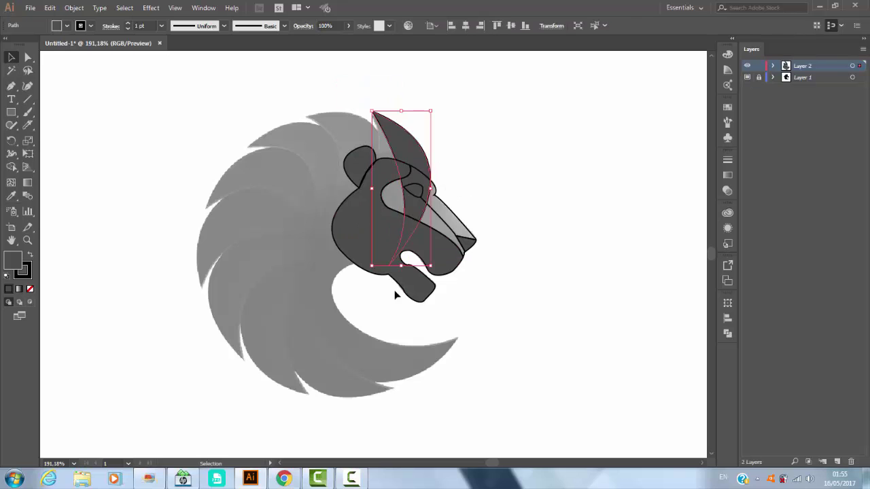
Fill the snout near-black and the eye white.
left_click(459, 224)
left_click(66, 25)
left_click(28, 80)
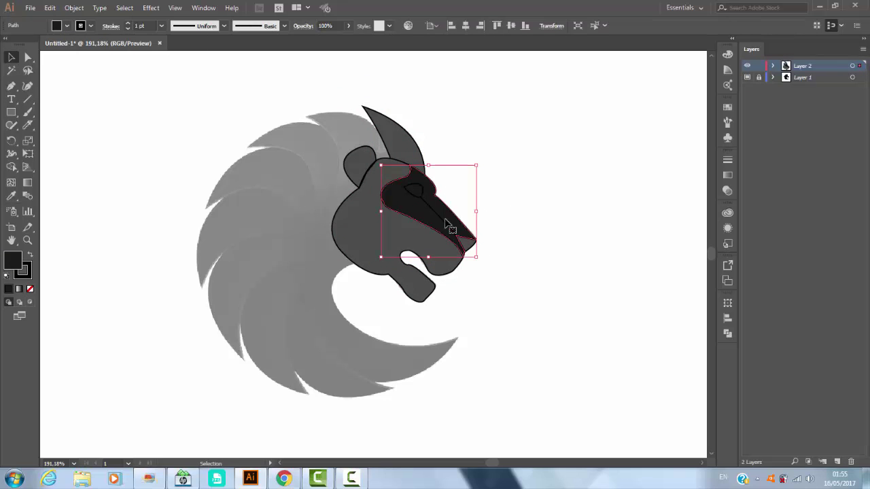
left_click(413, 191)
Move the ear shape off to the empty right side of the artboard.
left_click(67, 25)
key("a")
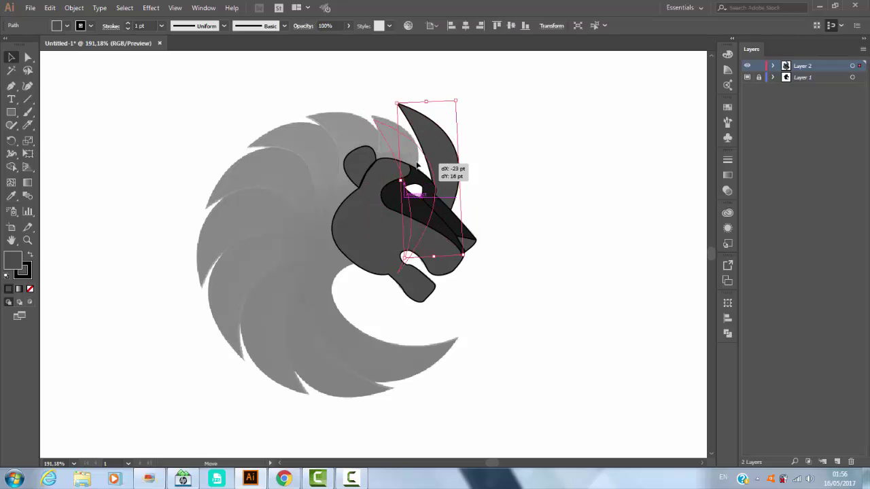
left_click_drag(362, 107, 492, 158)
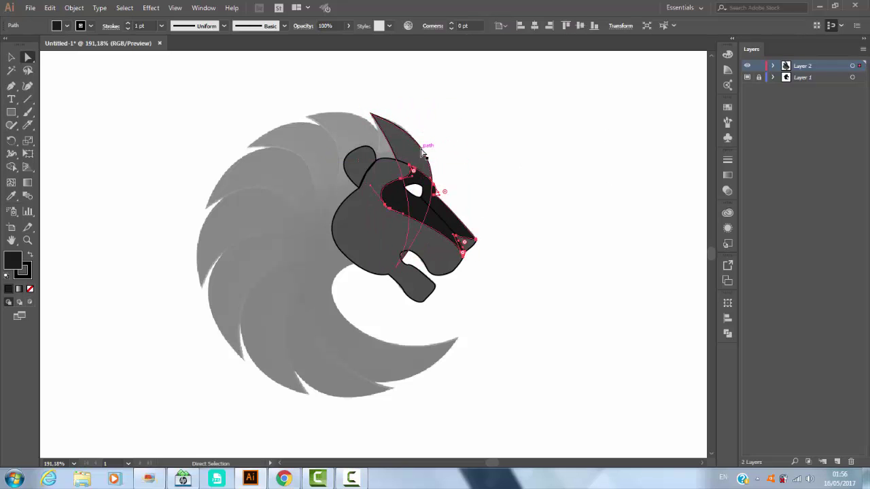
key("v")
left_click(431, 266)
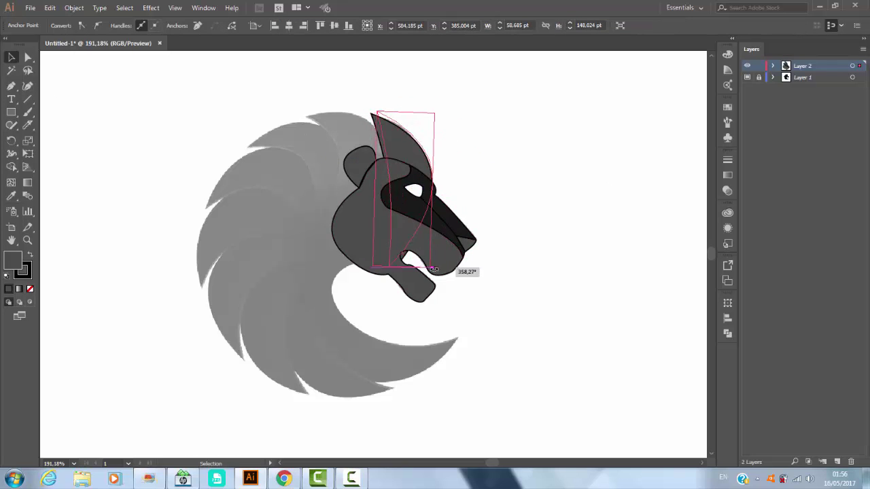
mouse_move(411, 150)
left_mouse_down()
mouse_move(401, 152)
mouse_move(568, 162)
left_mouse_up()
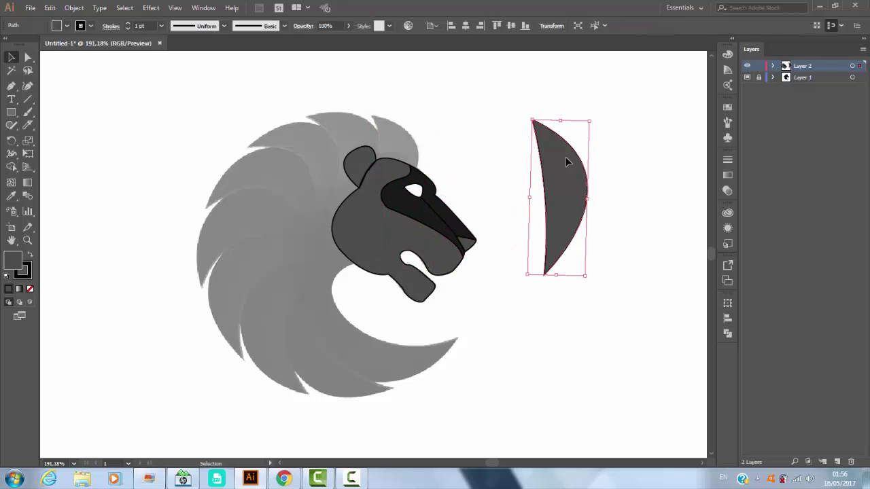
Reshape the ear's top point and handles into a rounded point and move it back onto the head.
key("a")
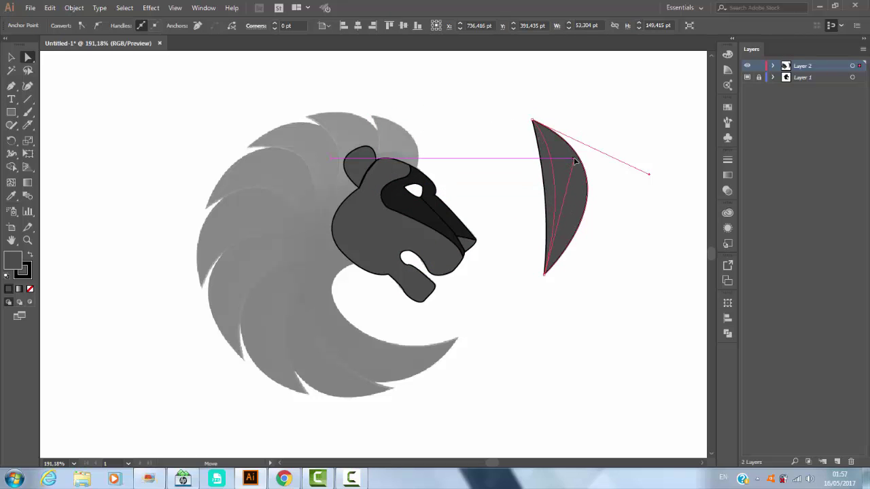
left_click_drag(532, 121, 515, 175)
left_click_drag(643, 204, 612, 207)
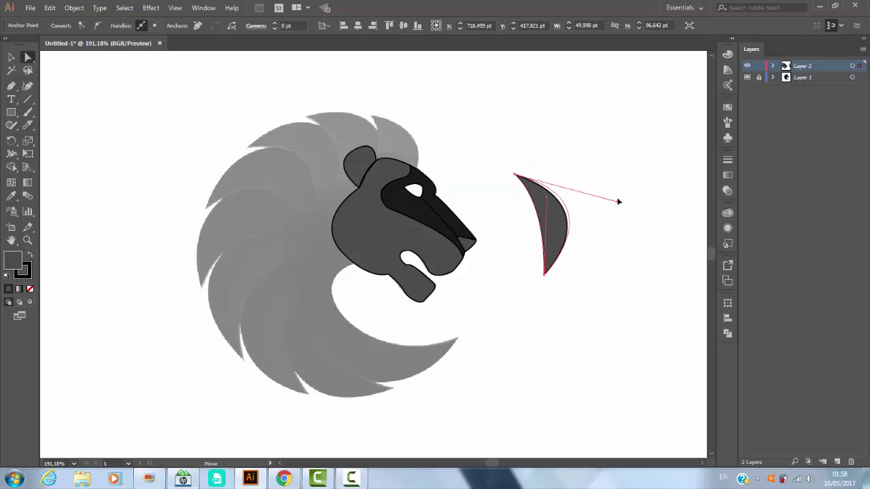
left_click_drag(547, 194, 639, 189)
key("v")
mouse_move(557, 228)
left_mouse_down()
mouse_move(400, 170)
mouse_move(399, 156)
left_mouse_up()
key("a")
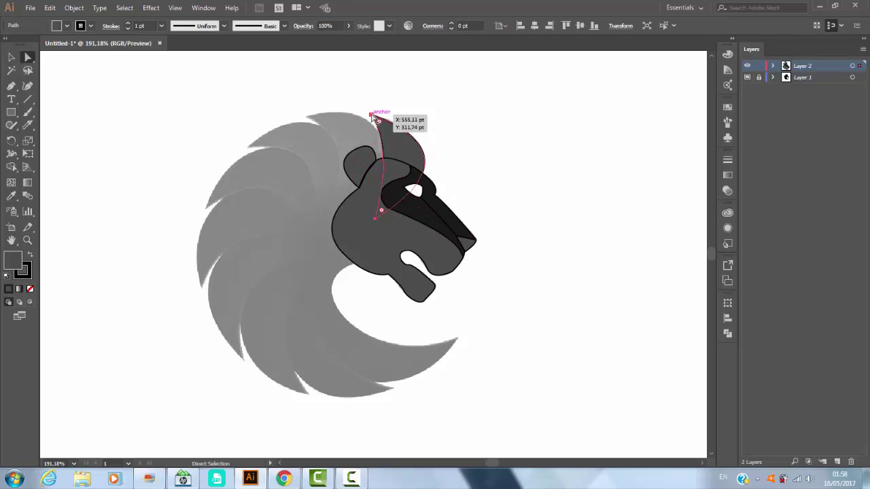
left_click(374, 117)
Hide the mane layer and Alt-drag two copies of the ear beside the head.
left_click(66, 72)
key("v")
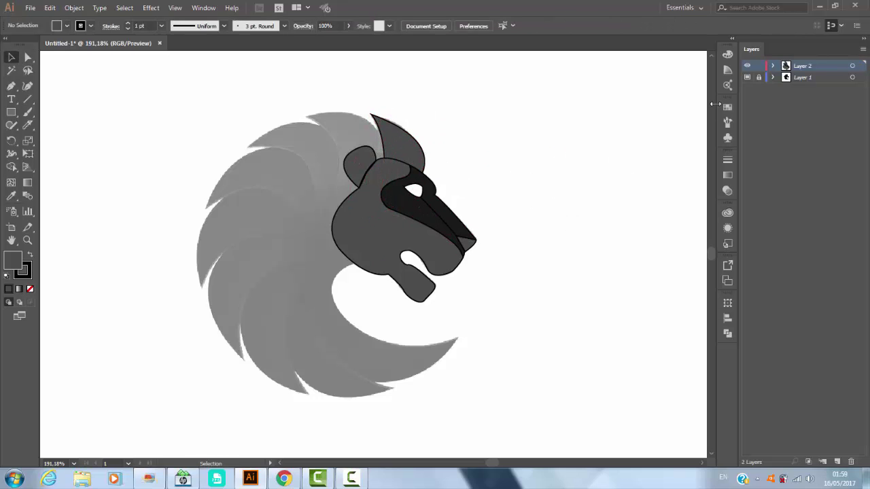
left_click(747, 77)
left_click(392, 145)
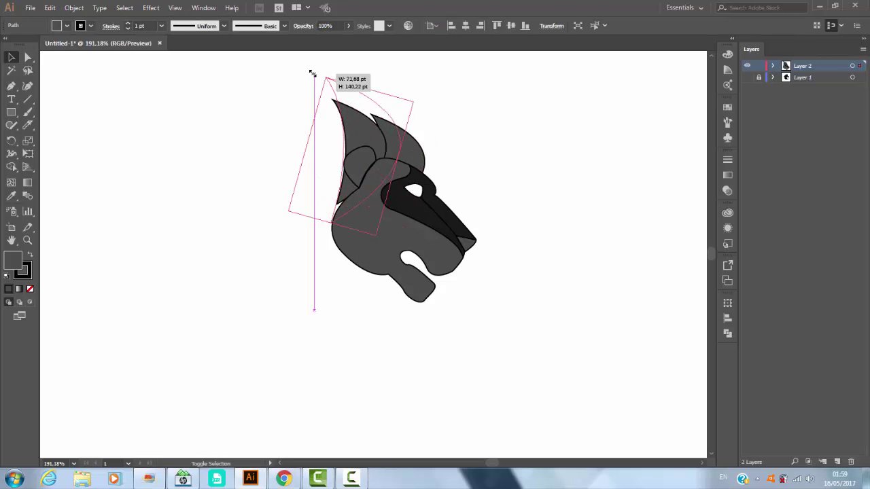
left_click_drag(360, 133, 336, 156)
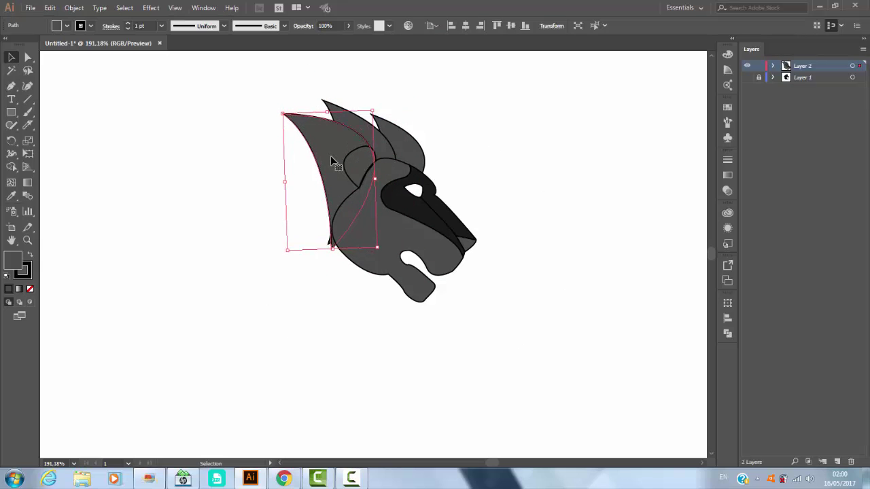
mouse_move(331, 171)
left_mouse_down()
mouse_move(308, 218)
mouse_move(317, 217)
mouse_move(278, 197)
left_mouse_up()
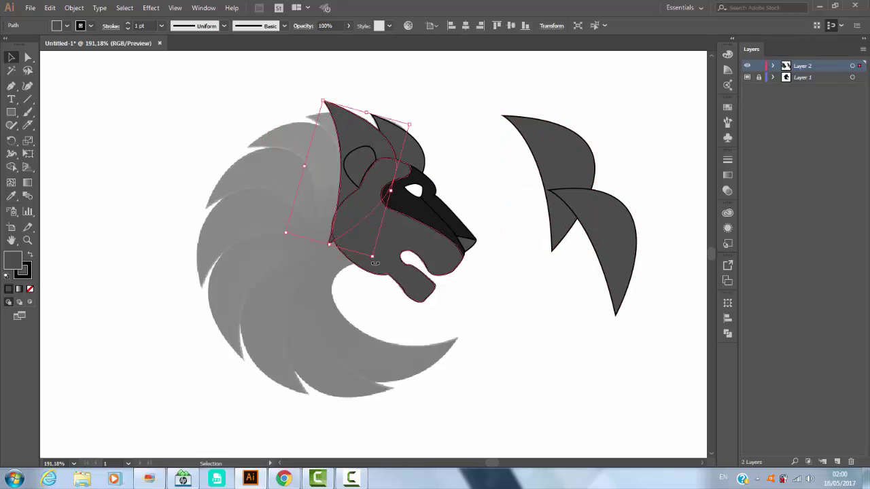
Reshape an ear copy into a long tuft sweeping back and move it onto the mane.
left_click(27, 57)
left_click_drag(302, 112, 443, 94)
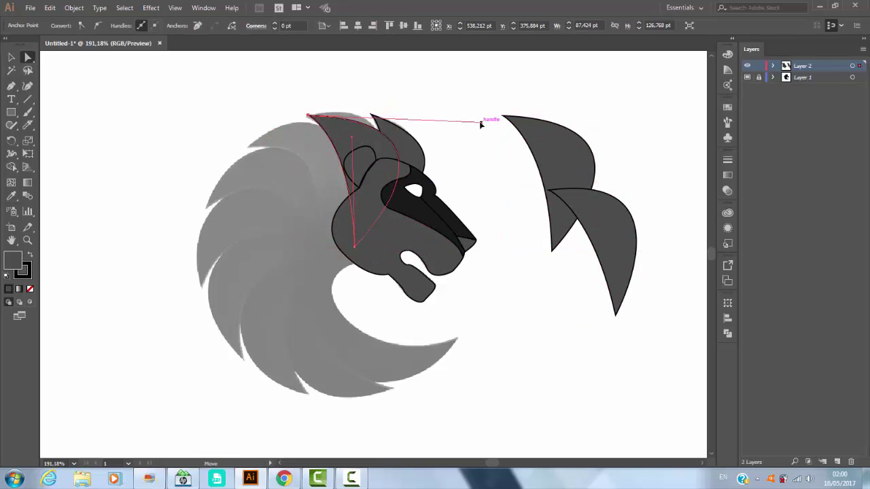
left_click_drag(309, 115, 306, 115)
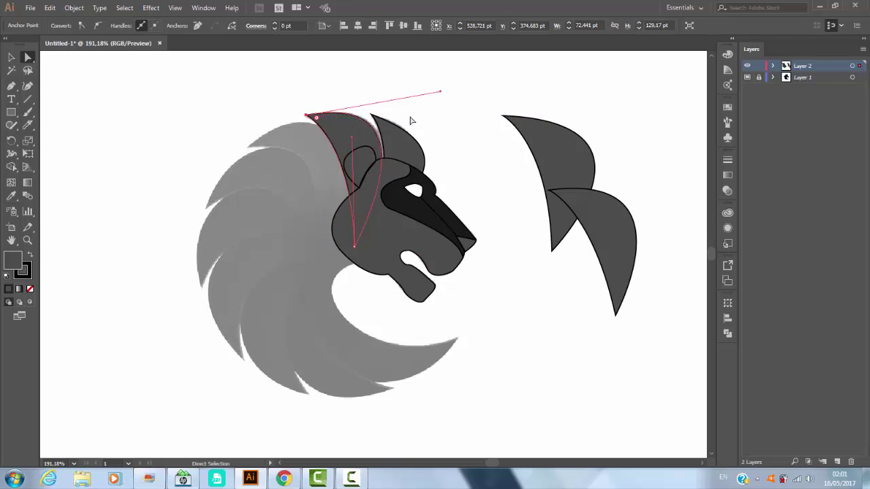
left_click_drag(544, 157, 315, 155)
left_click_drag(282, 126, 249, 146)
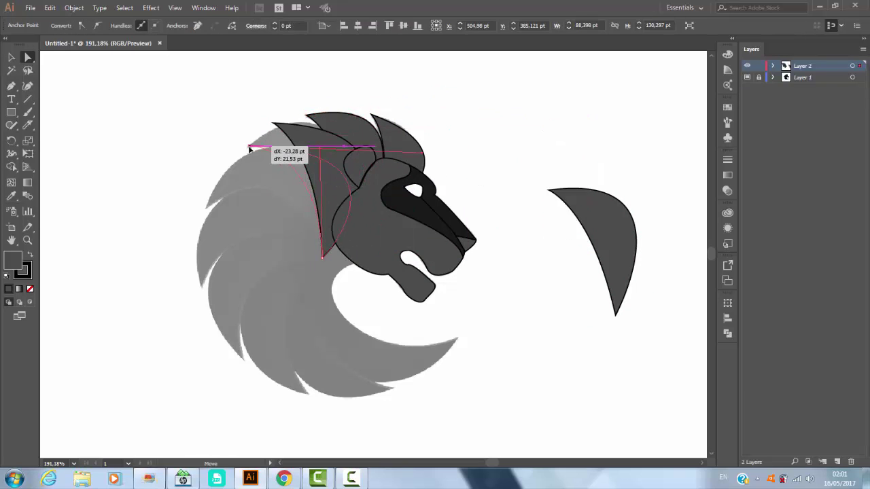
left_click_drag(424, 158, 388, 167)
left_click_drag(322, 366, 331, 371)
left_click_drag(403, 163, 412, 153)
left_click(449, 236)
mouse_move(598, 326)
left_mouse_down()
mouse_move(286, 312)
mouse_move(300, 299)
left_mouse_up()
Raise the rear mane tuft's curve handle and bring its lower tip to the jaw's back.
key("v")
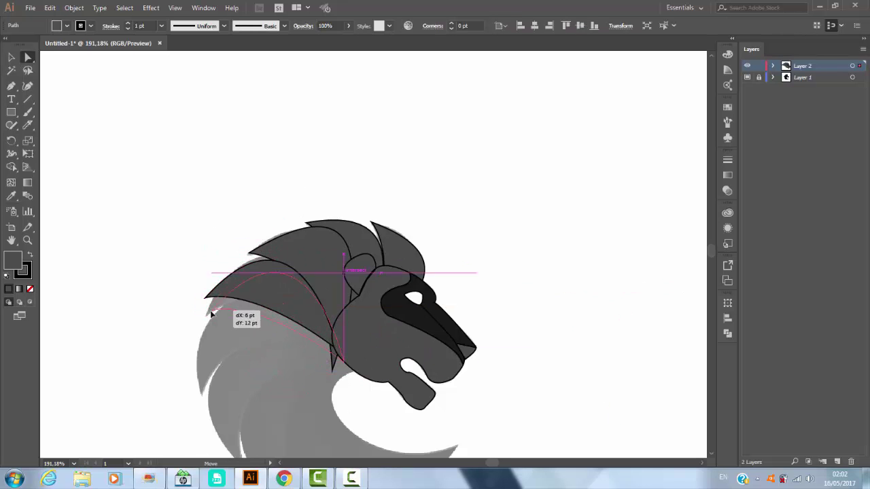
key("a")
left_click_drag(205, 314, 303, 205)
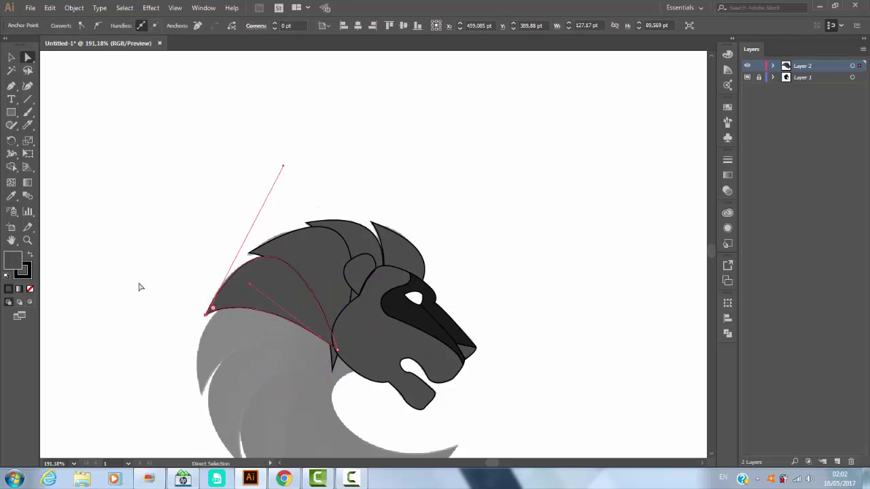
left_click_drag(331, 342, 361, 354)
key("ctrl+z")
left_click(258, 216)
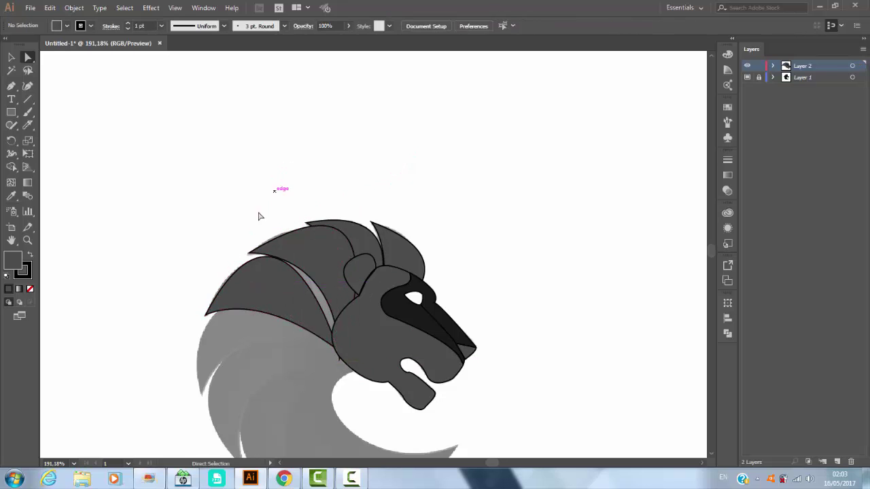
left_click_drag(284, 169, 314, 136)
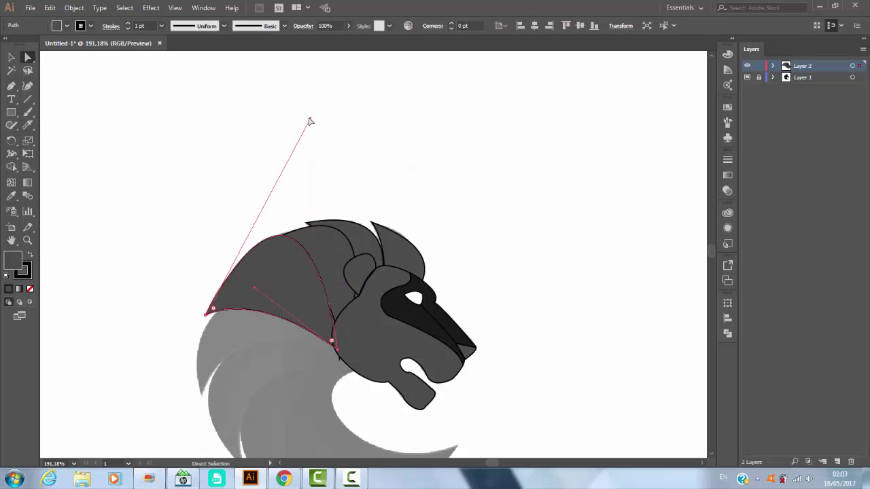
left_click_drag(335, 347, 339, 353)
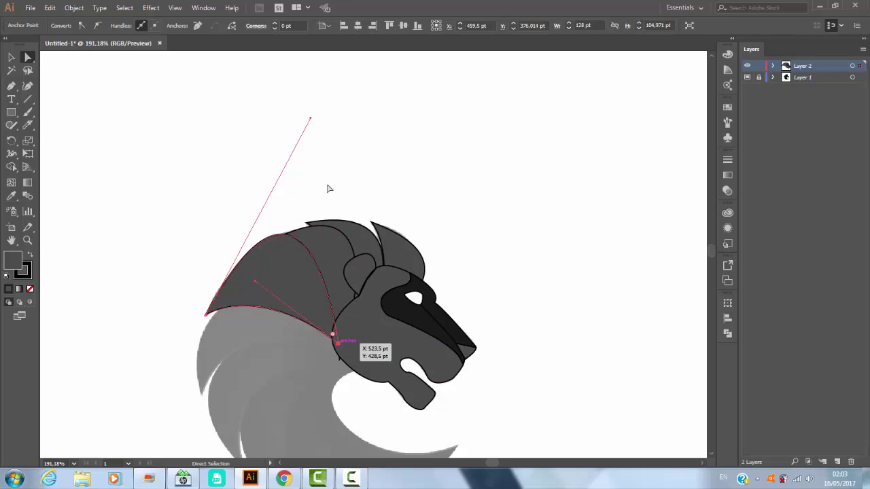
left_click(328, 188)
Expand Layer 2 to select the rear mane and ear paths, then the mane's lower point.
key("v")
left_click(773, 65)
left_click(852, 157)
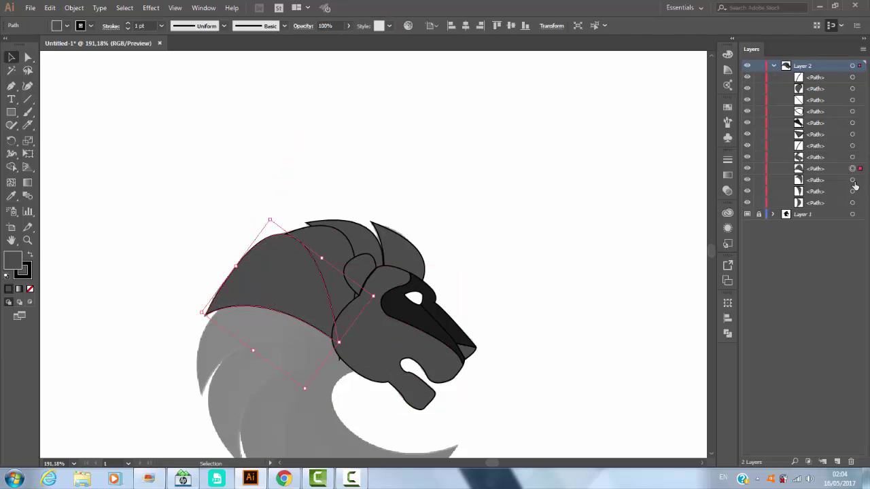
left_click(832, 169)
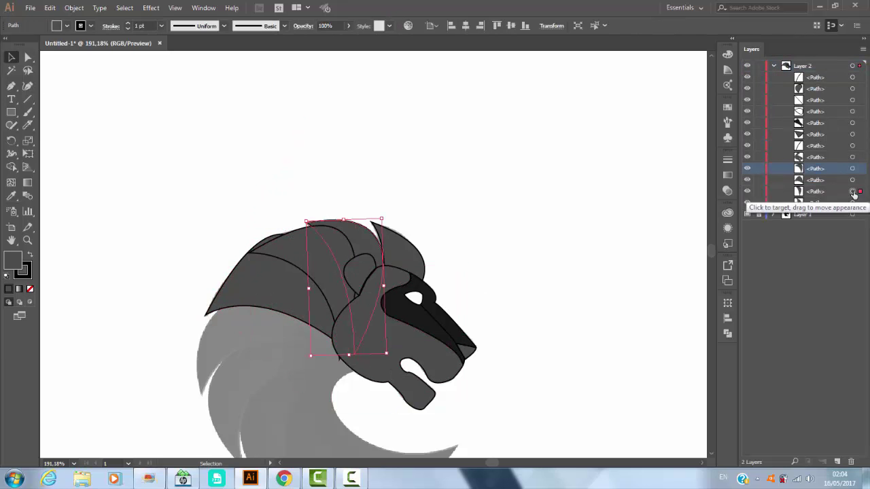
left_click(852, 191)
key("a")
left_click(224, 290)
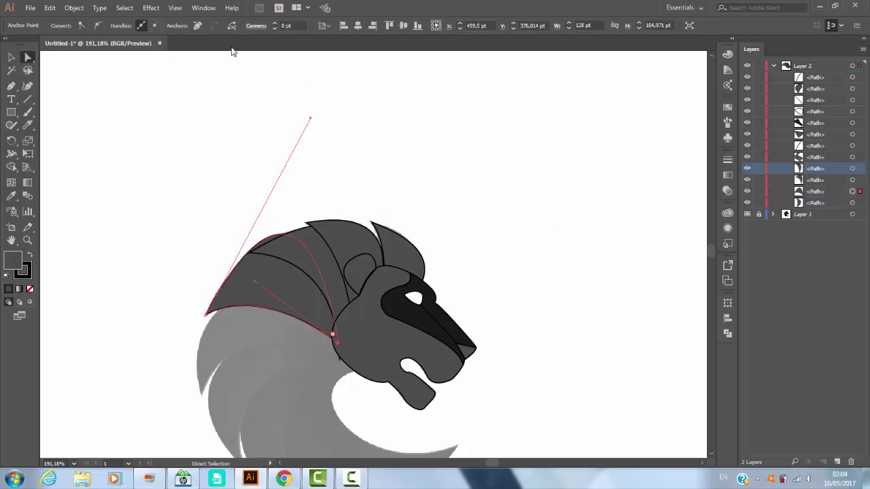
Move a mane copy below the others and reshape its tip and top curve.
key("v")
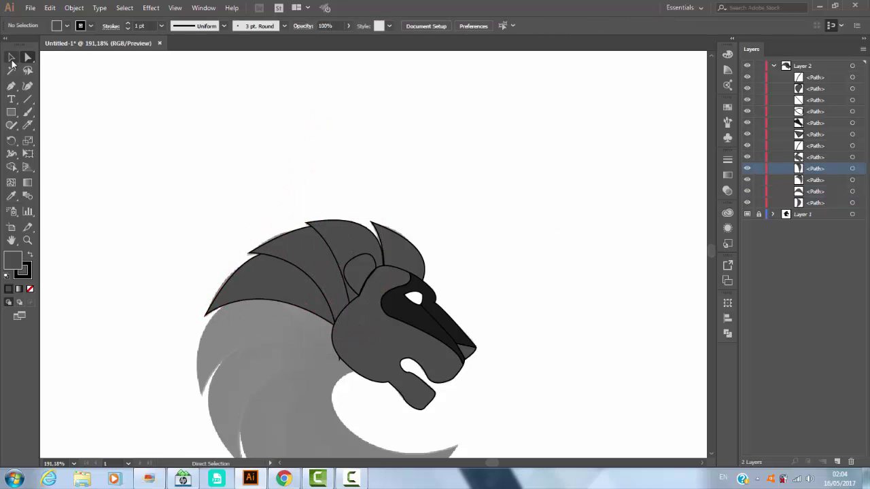
mouse_move(272, 297)
left_mouse_down()
mouse_move(272, 325)
mouse_move(300, 336)
left_mouse_up()
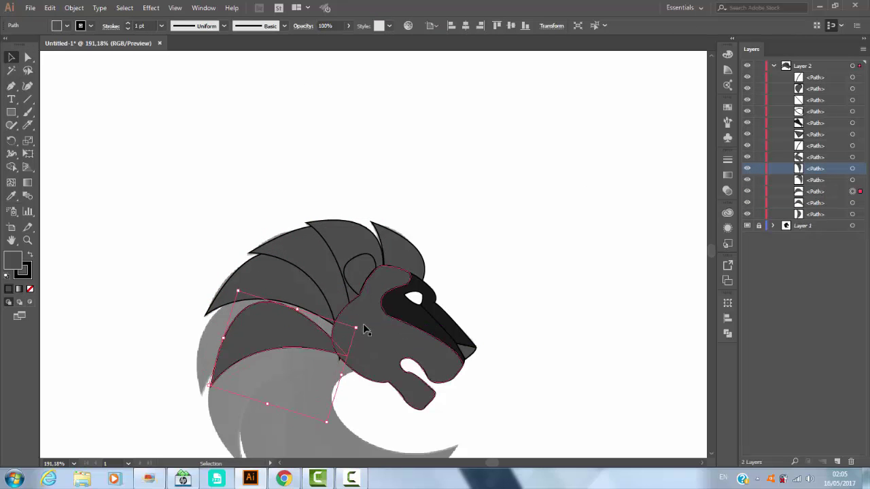
key("a")
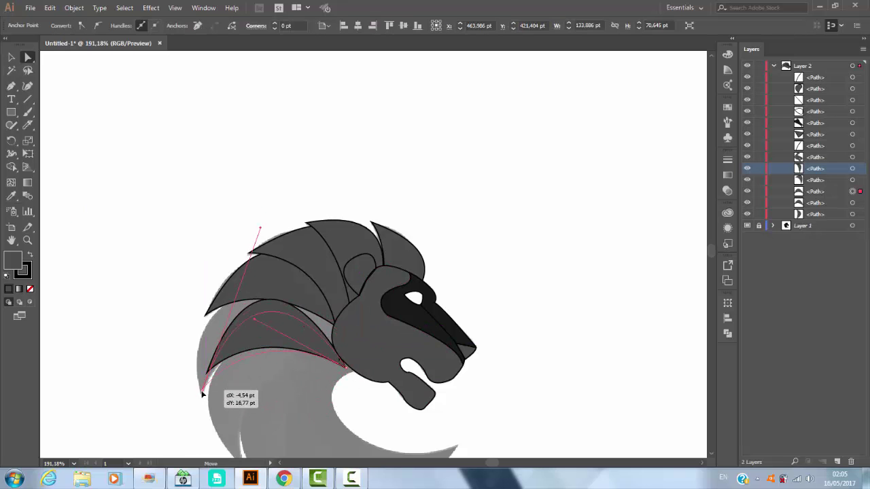
left_click_drag(348, 369, 351, 368)
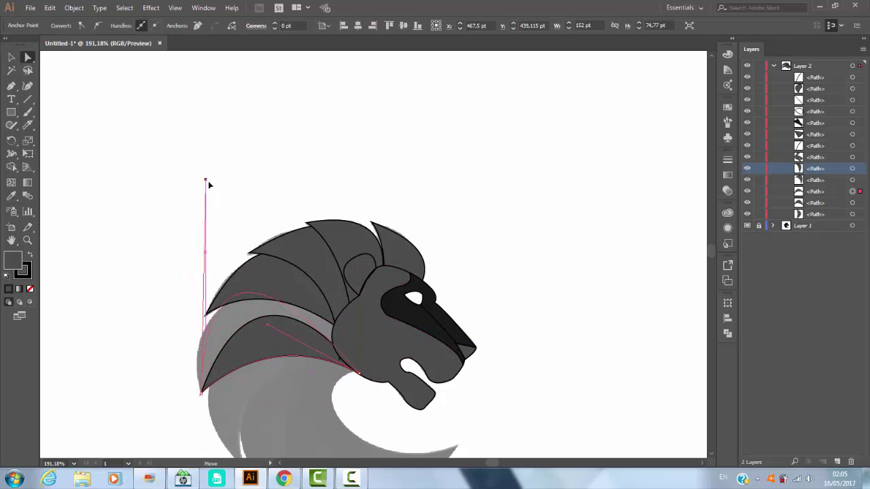
left_click_drag(199, 183, 172, 219)
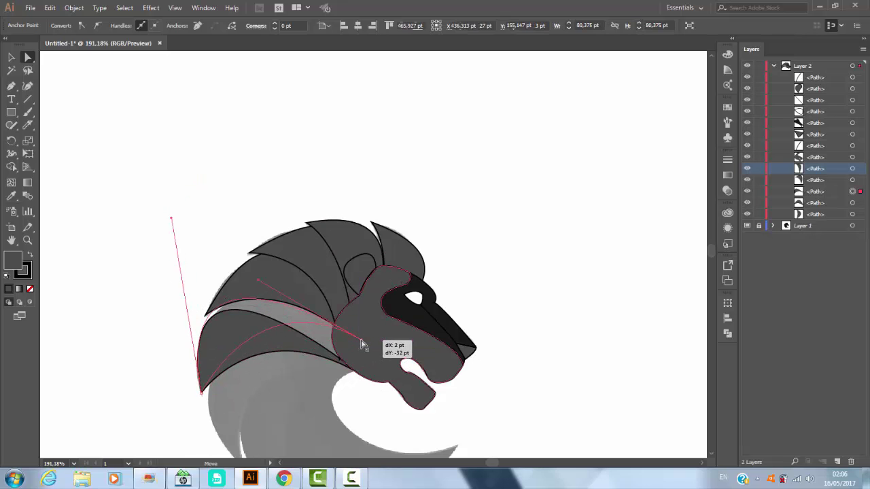
Select the lower mane tuft and rotate it into place.
left_click(339, 360)
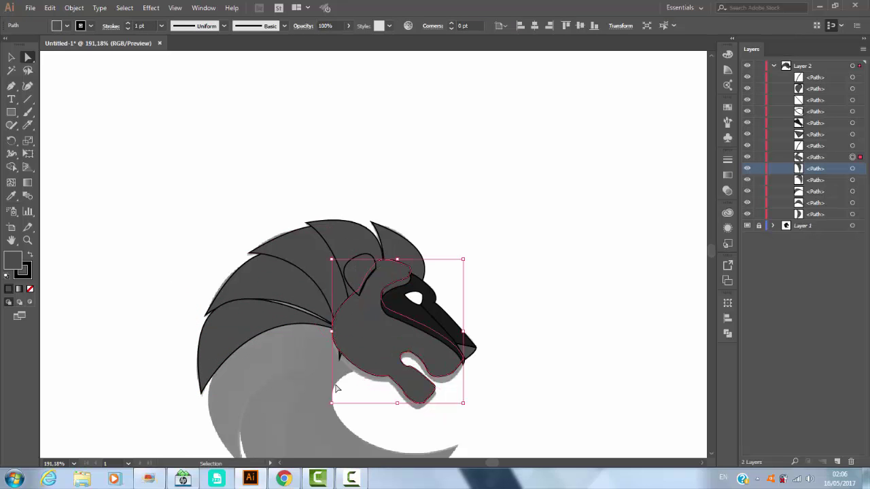
left_click(263, 326)
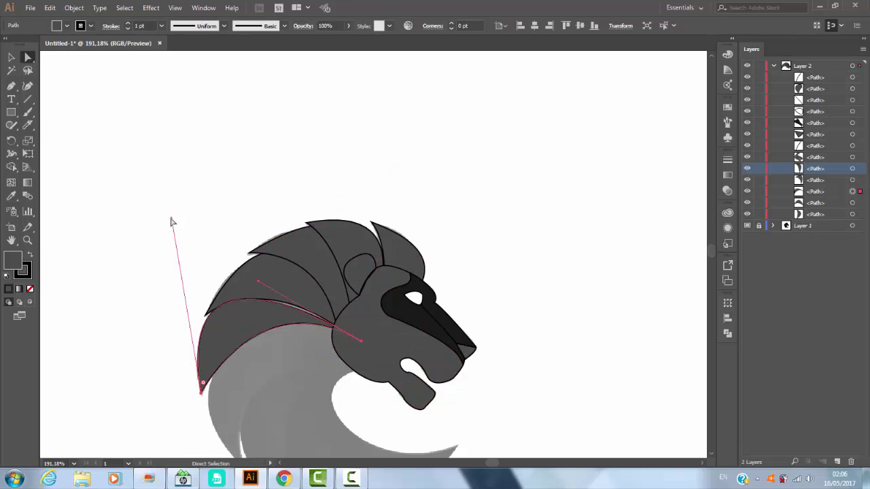
left_click(130, 383)
left_click(11, 58)
mouse_move(245, 319)
left_mouse_down()
mouse_move(359, 317)
mouse_move(272, 288)
left_mouse_up()
Reshape the mane piece: lower its bottom point, nudge its top toward the face, bend its curve outward.
scroll(264, 340, "down", 3)
key("a")
left_click_drag(242, 335, 245, 347)
left_click(333, 207, "shift")
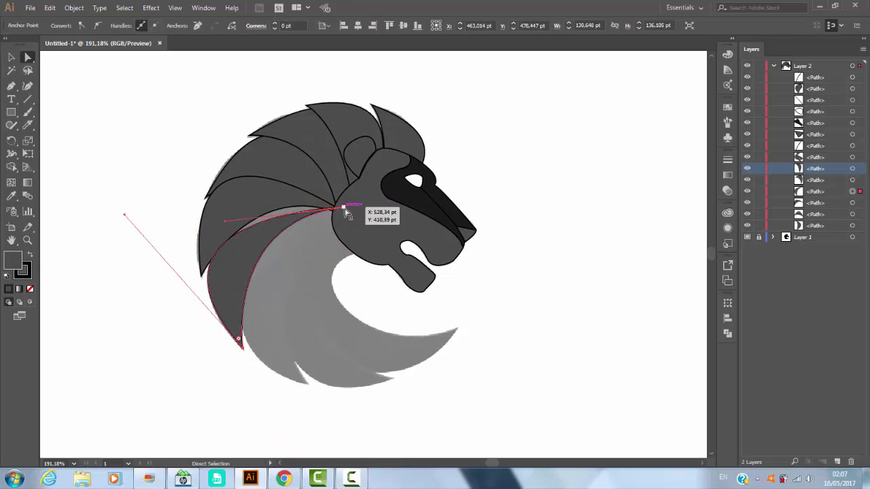
left_click_drag(344, 207, 348, 198)
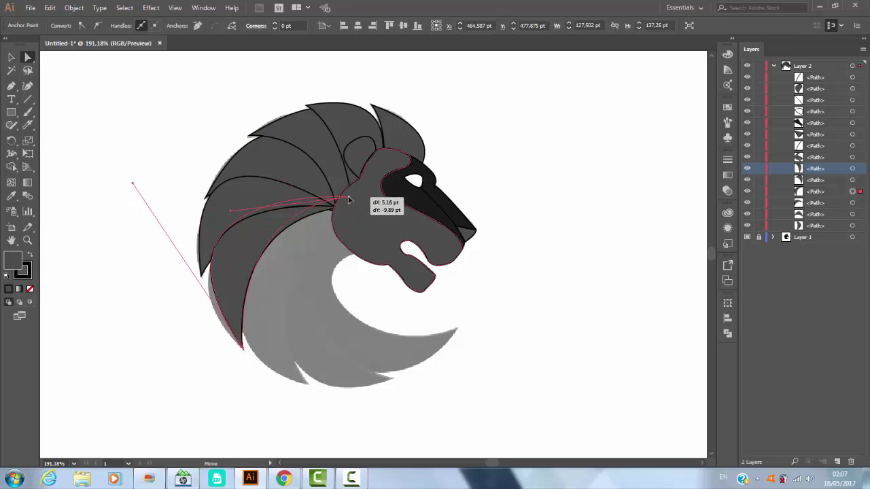
left_click_drag(133, 185, 123, 210)
left_click(125, 212)
Alt-drag a duplicate mane piece lower and stretch its bottom and top curves.
left_click(11, 57)
left_click(853, 191)
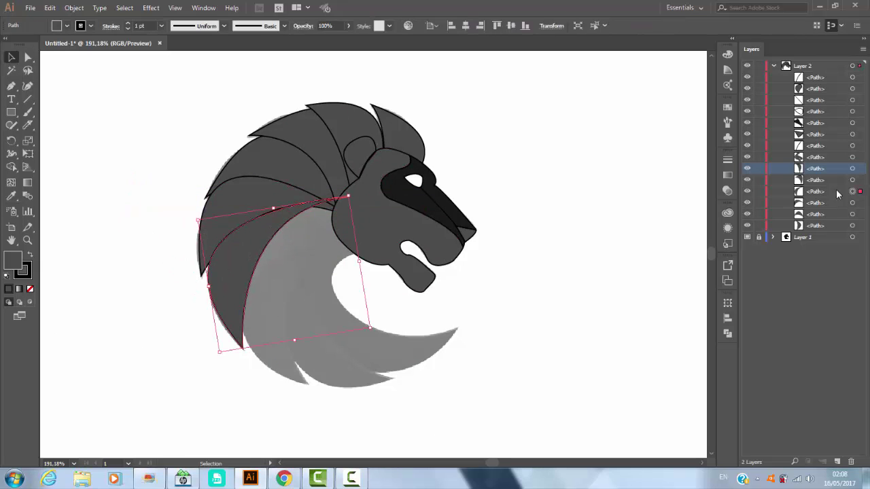
left_click(181, 284)
left_click_drag(279, 327, 279, 348)
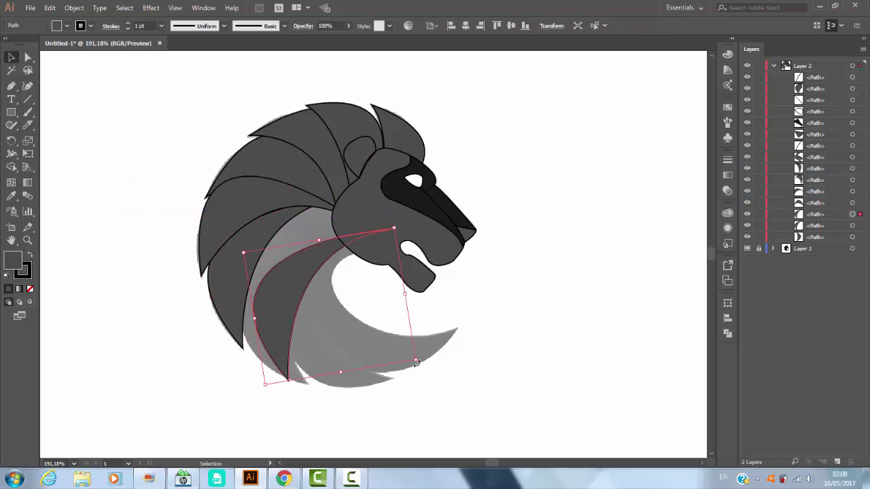
key("a")
left_click_drag(262, 311, 143, 324)
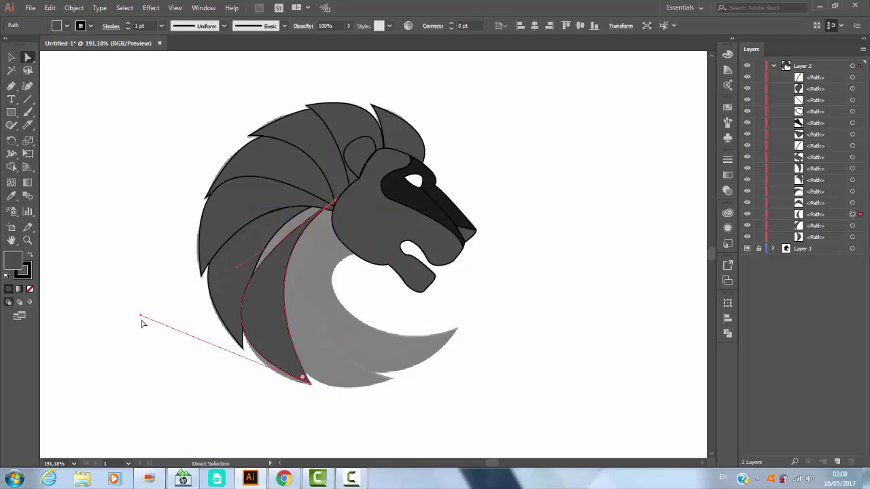
left_click_drag(336, 201, 247, 243)
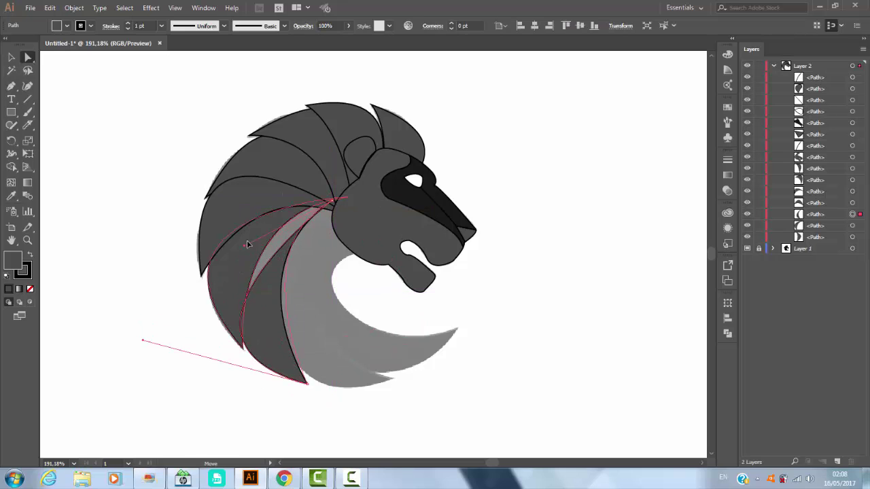
Refine the new piece's tip and curves, then send it behind the other mane pieces.
left_click_drag(142, 341, 116, 274)
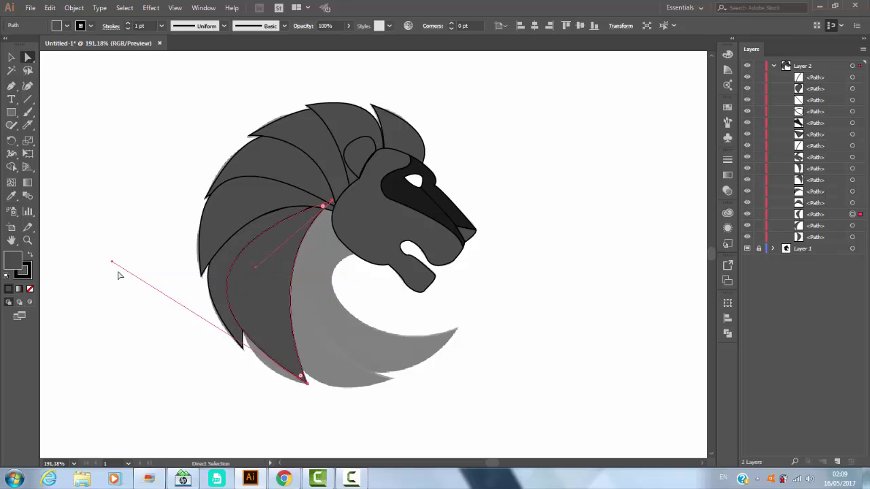
mouse_move(307, 386)
left_mouse_down()
mouse_move(306, 394)
mouse_move(304, 378)
left_mouse_up()
left_click_drag(322, 212, 325, 205)
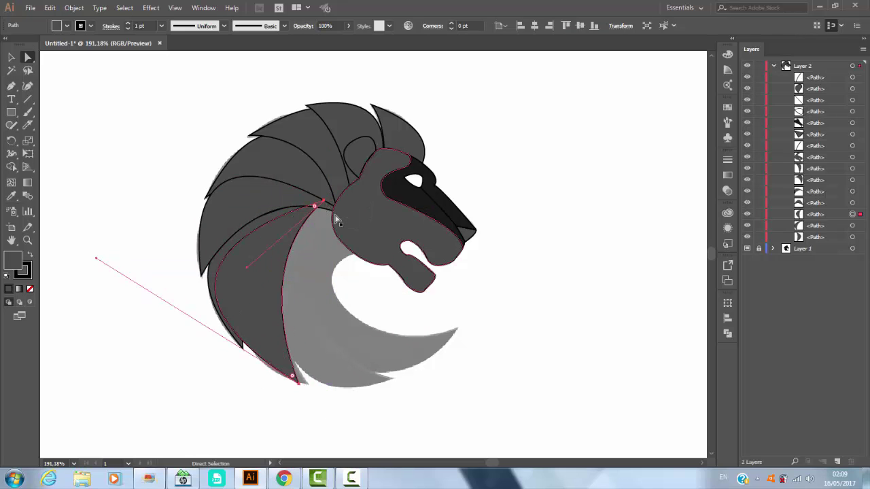
left_click_drag(265, 297, 272, 306)
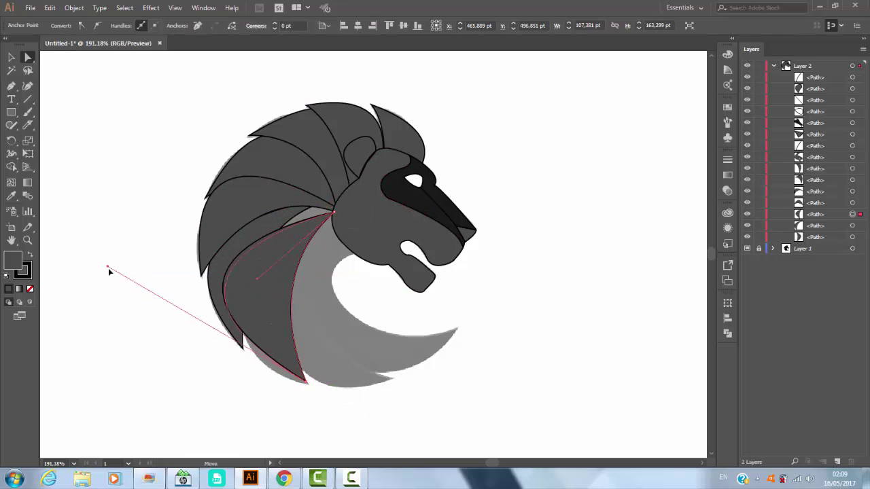
left_click_drag(144, 343, 171, 337)
left_click_drag(11, 86, 65, 86)
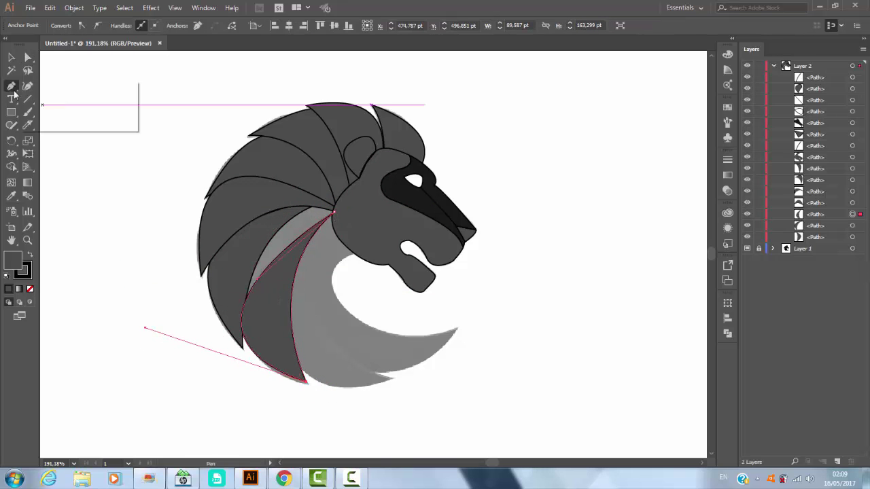
key("v")
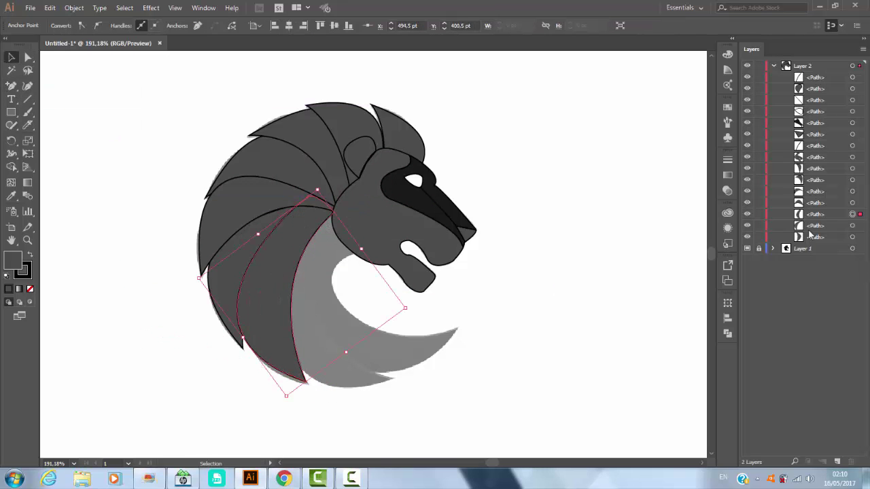
key("ctrl+shift+bracketleft")
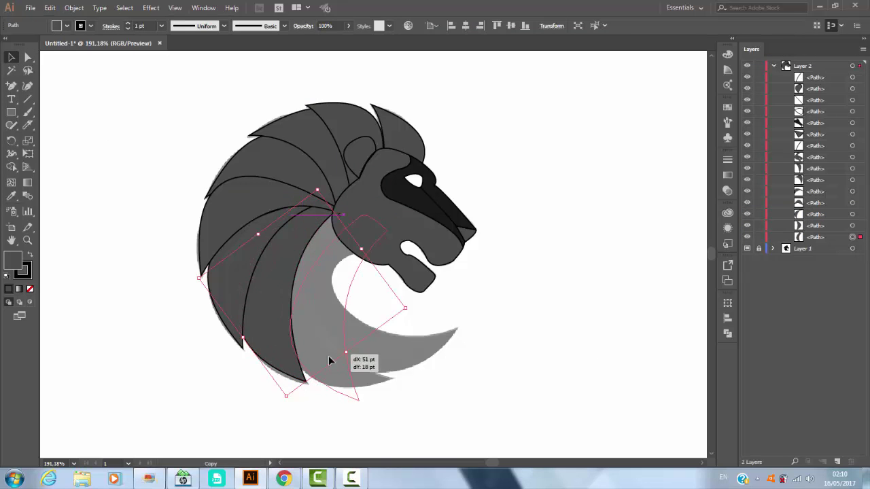
Drop another mane copy lower and pull its bottom tip into place.
left_click_drag(328, 355, 335, 352)
key("a")
left_click(392, 391)
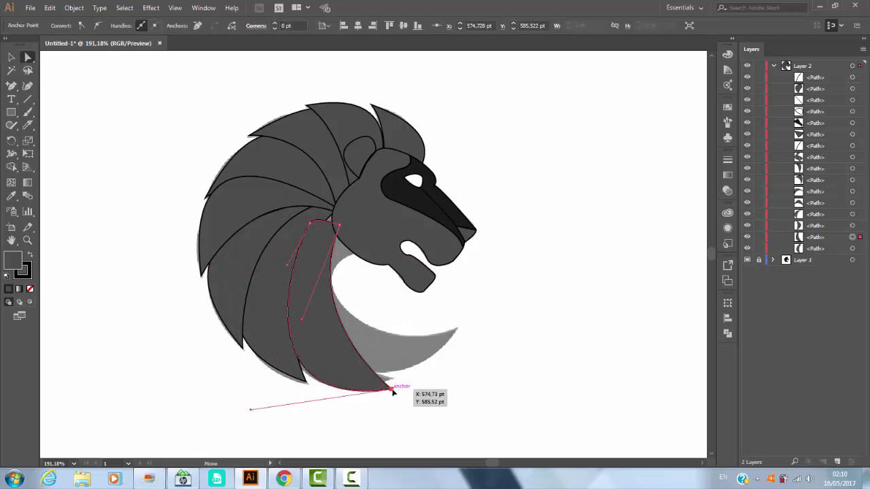
left_click_drag(250, 410, 256, 433)
left_click_drag(392, 391, 389, 382)
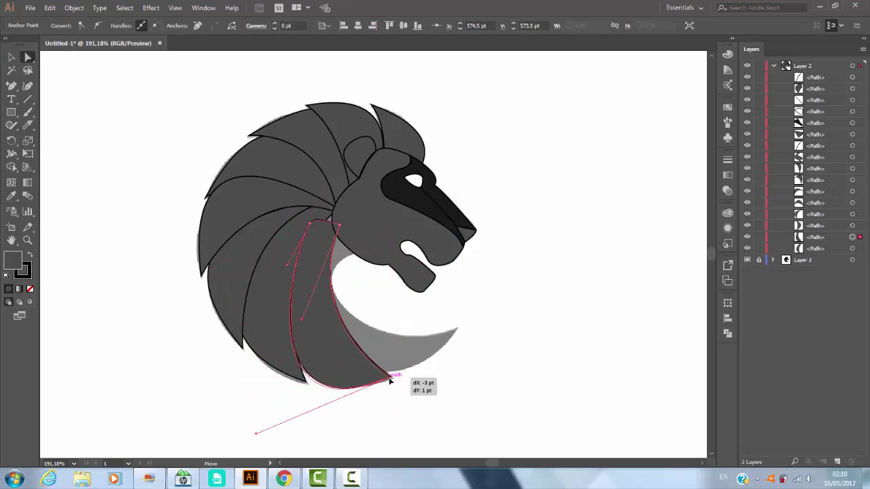
Reshape a lower mane piece into a C-shaped curve under the jaw.
key("v")
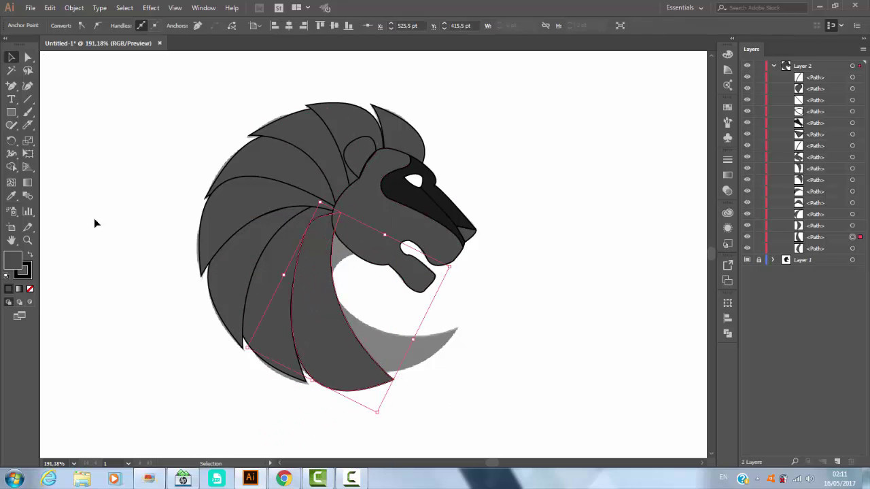
left_click(342, 352)
key("a")
mouse_move(342, 215)
left_mouse_down()
mouse_move(272, 340)
mouse_move(484, 222)
mouse_move(369, 334)
left_mouse_up()
key("v")
key("a")
mouse_move(374, 240)
left_mouse_down()
mouse_move(327, 219)
mouse_move(308, 248)
mouse_move(335, 219)
left_mouse_up()
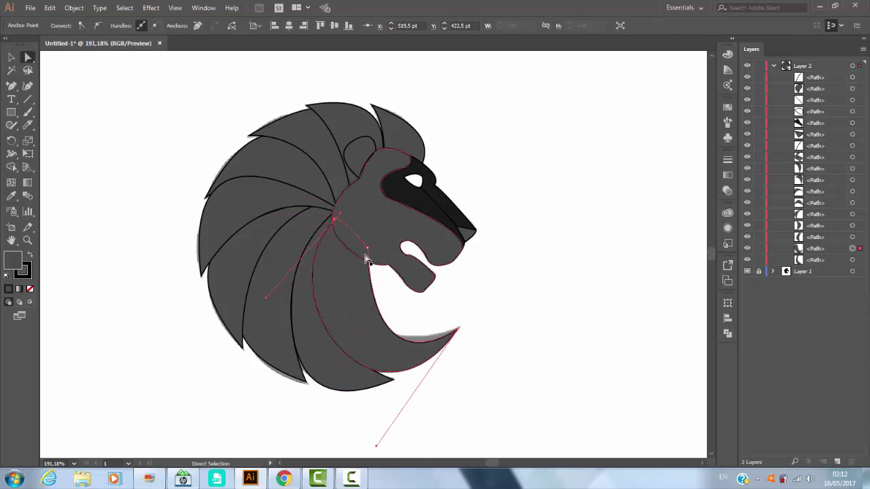
mouse_move(386, 448)
left_mouse_down()
mouse_move(343, 355)
mouse_move(277, 361)
left_mouse_up()
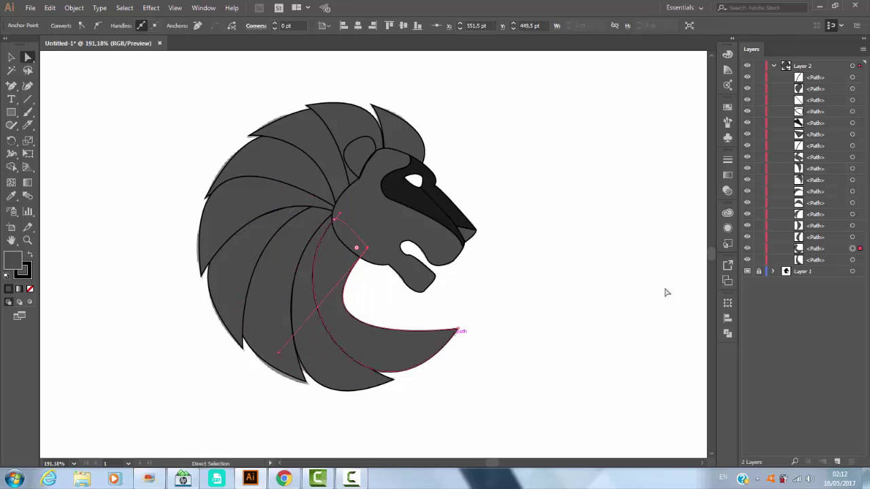
Check the C-shaped piece, fit the artboard in view, and select all lion paths.
key("v")
left_click(514, 391)
left_click(428, 343)
left_click(583, 340)
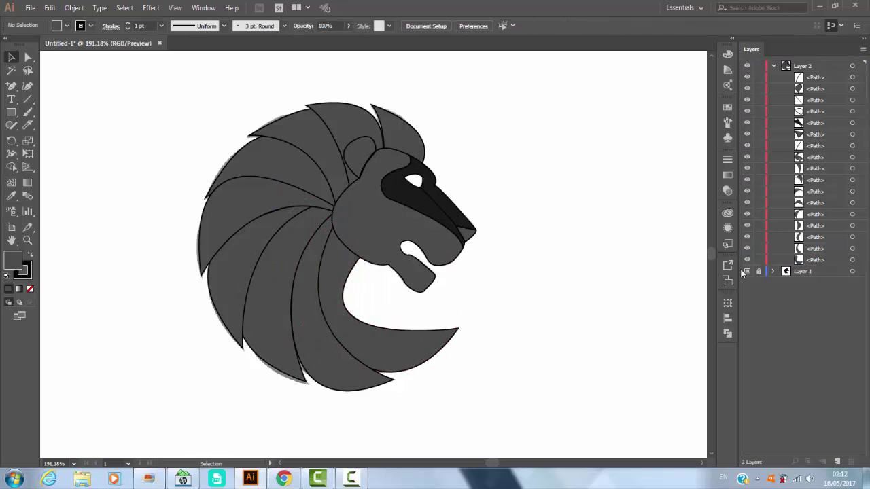
key("ctrl+0")
left_click_drag(466, 170, 262, 358)
Enlarge the whole lion and give the face a linear gradient fill.
left_click_drag(433, 287, 483, 340)
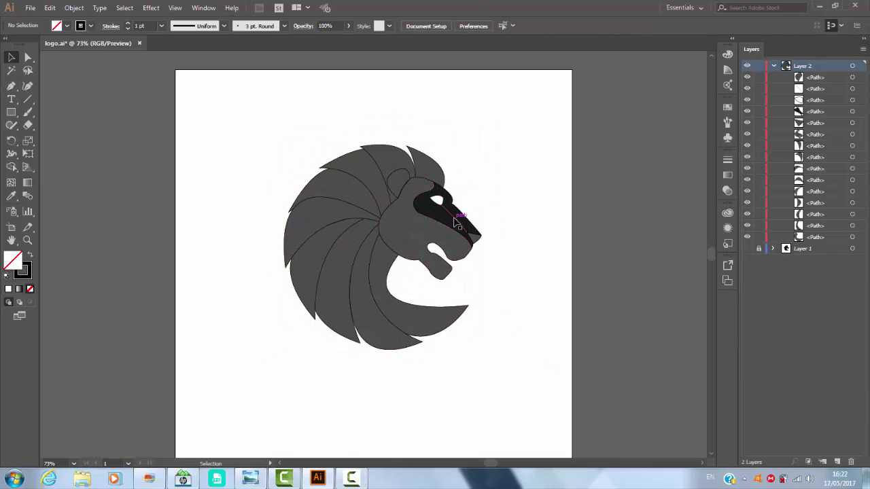
left_click(420, 239)
left_click(727, 175)
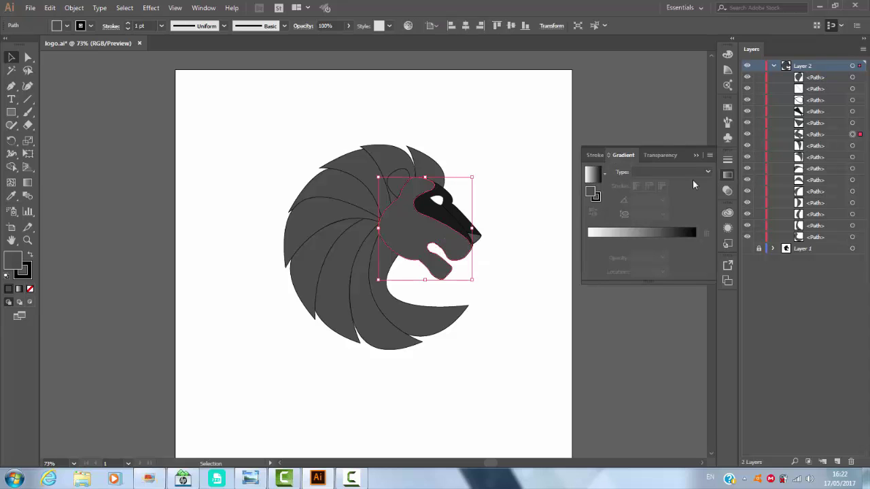
left_click(690, 182)
Set the face gradient stops to orange on the left and yellow on the right.
double_click(587, 241)
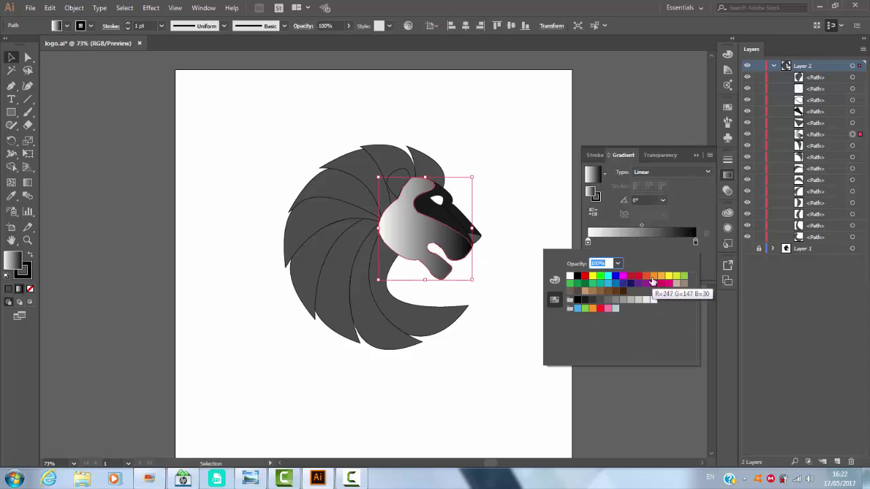
left_click(652, 276)
left_click(695, 241)
double_click(695, 242)
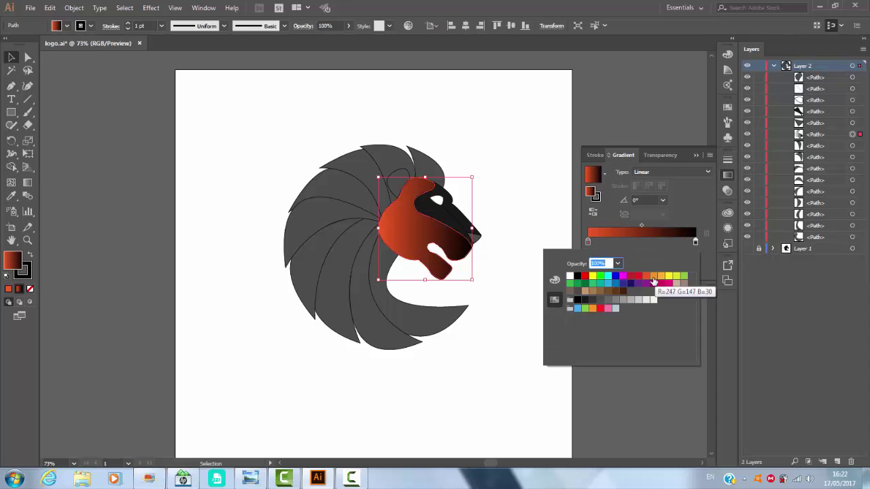
left_click(660, 277)
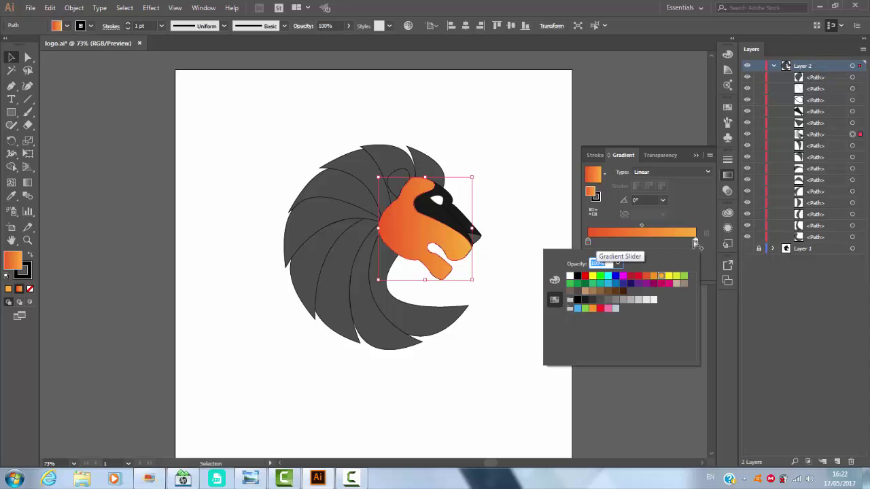
left_click(669, 275)
left_click(589, 242)
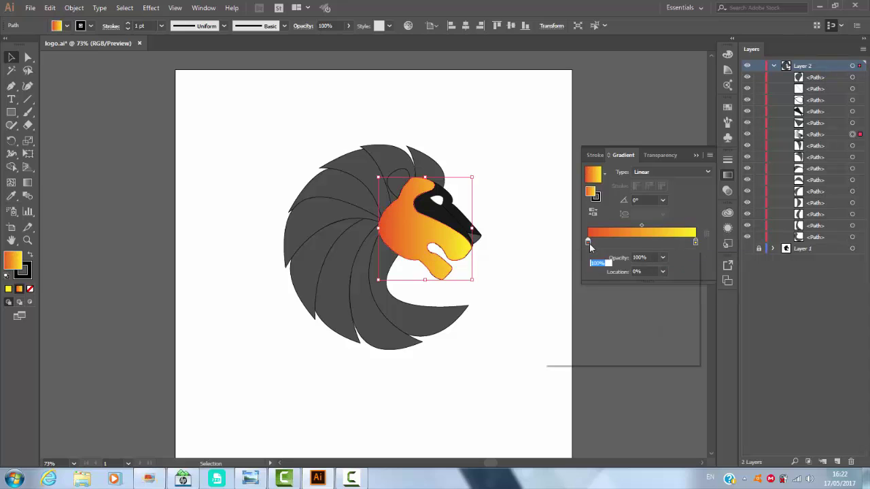
double_click(589, 242)
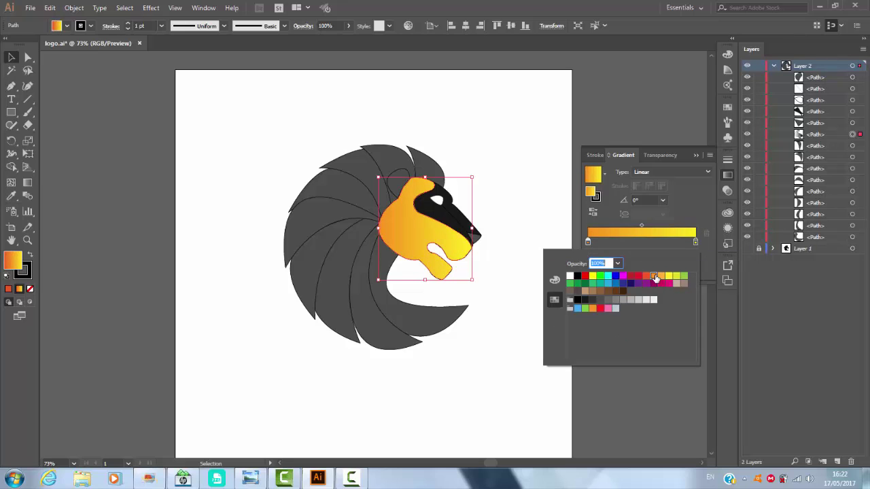
left_click(537, 216)
left_click(530, 195)
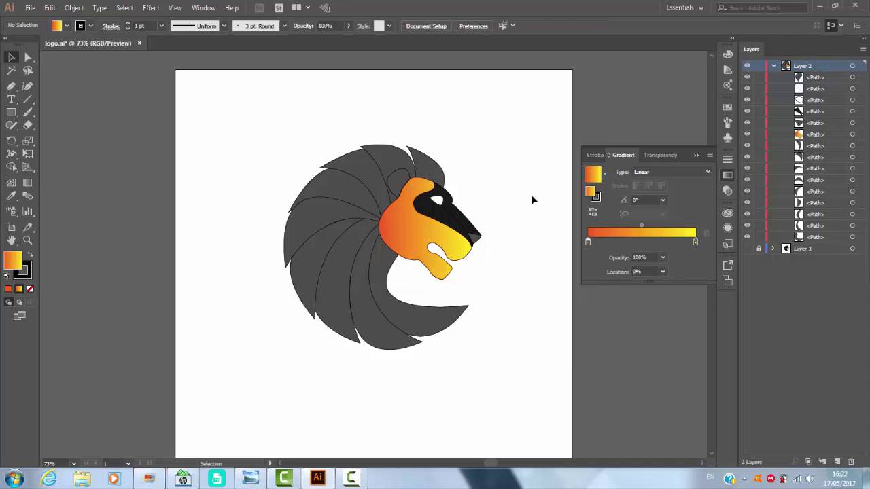
left_click(416, 237)
Reverse the face gradient and give the first top mane tuft a reversed linear orange-yellow gradient.
key("g")
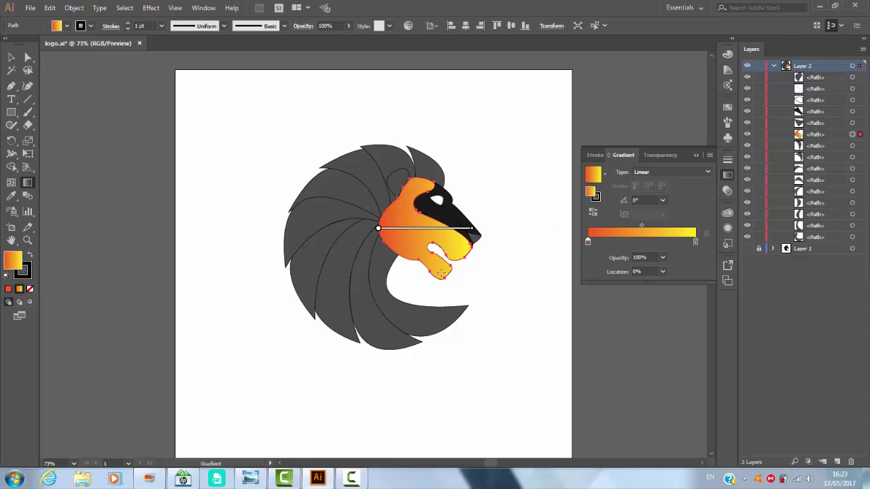
left_click(593, 213)
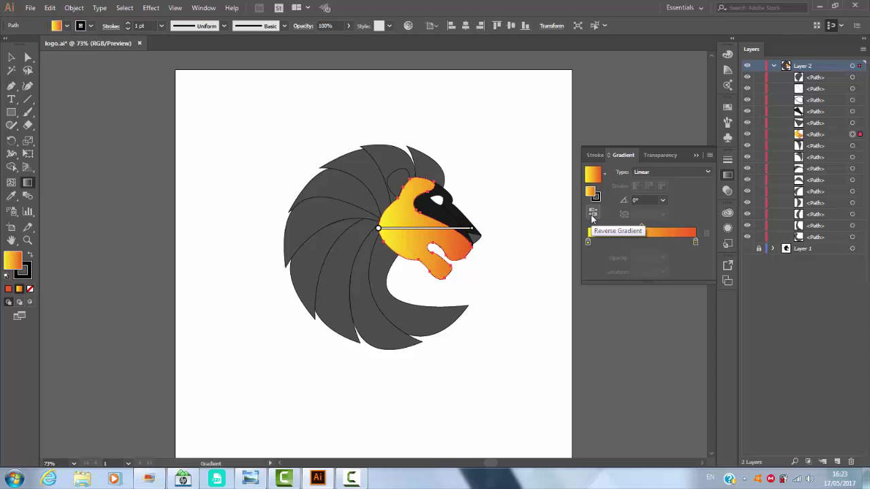
left_click(16, 59)
left_click(200, 278)
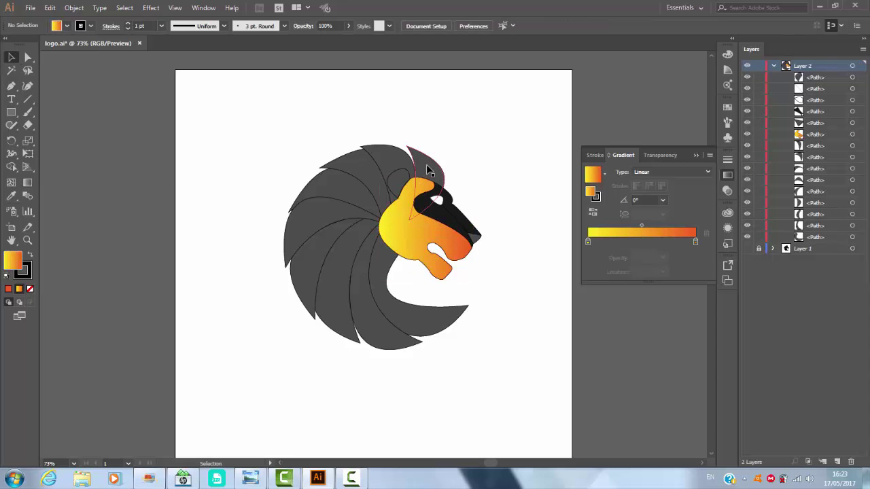
left_click(425, 167)
left_click(67, 26)
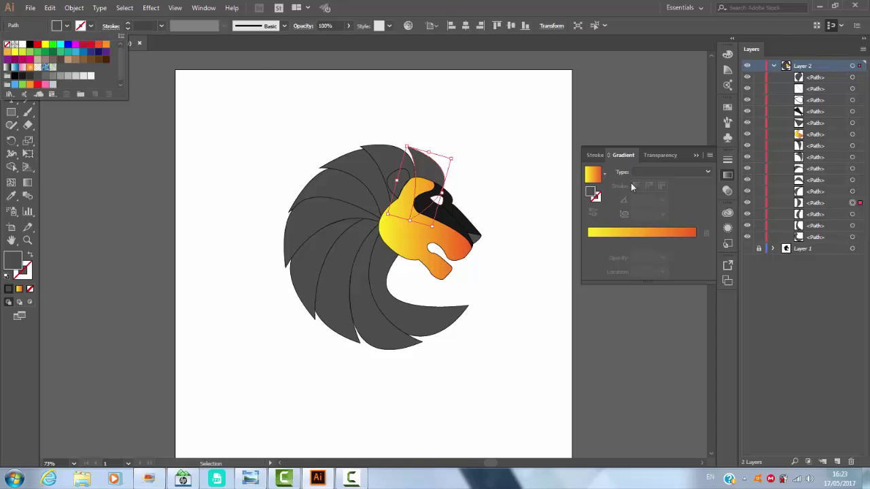
left_click(703, 170)
left_click(668, 183)
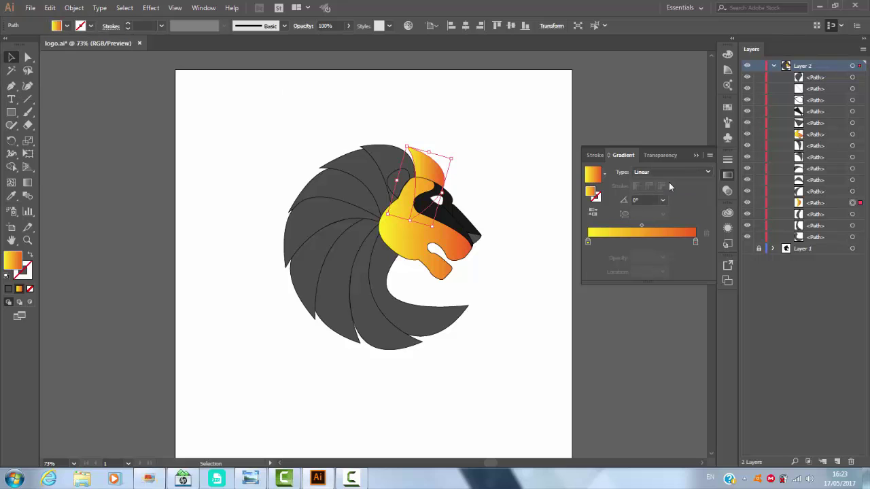
left_click(593, 213)
Fill the second top tuft with the orange-yellow gradient and set its stroke to None.
left_click(503, 166)
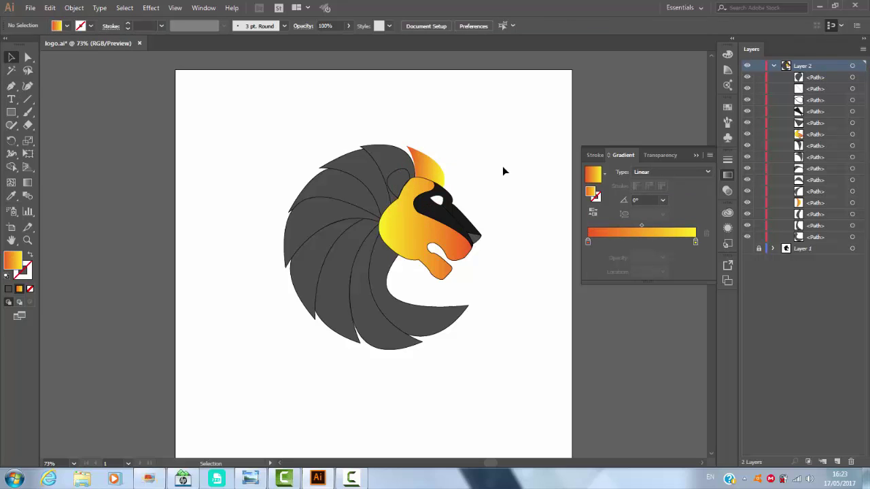
left_click(398, 159)
left_click(592, 174)
left_click(91, 26)
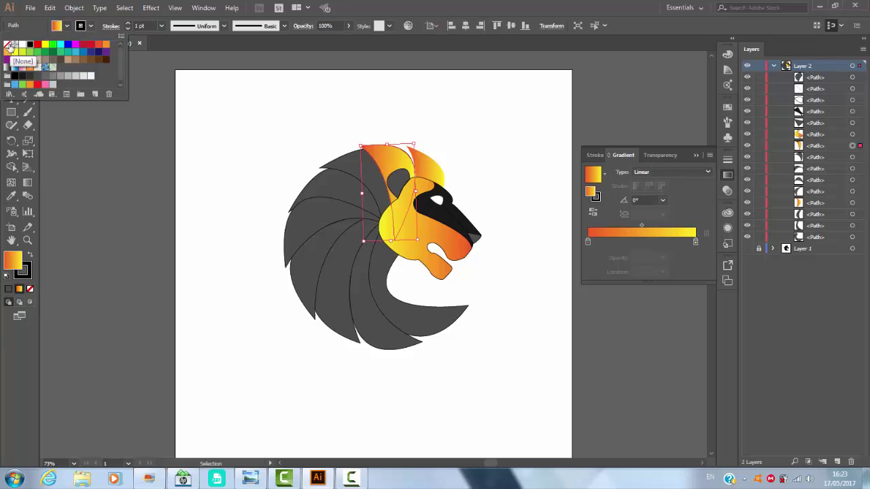
left_click(9, 46)
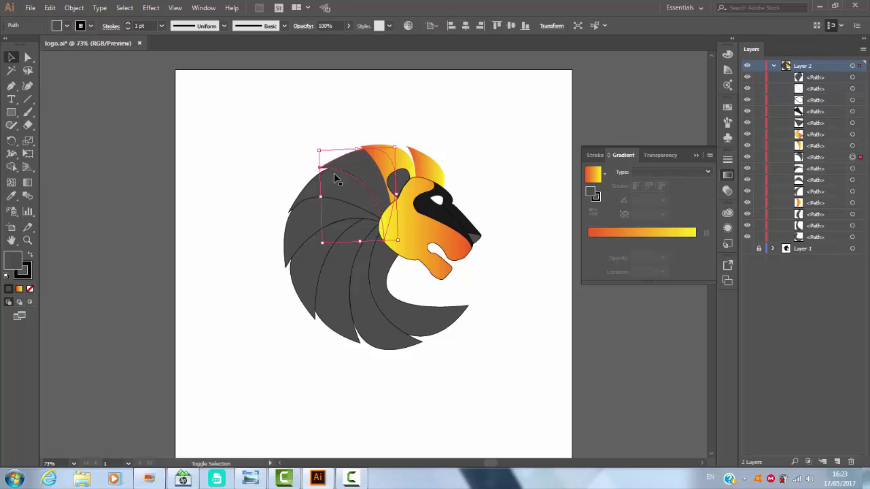
Set the stroke to None on three selected grey mane pieces.
left_click(303, 236)
left_click(342, 308, "shift")
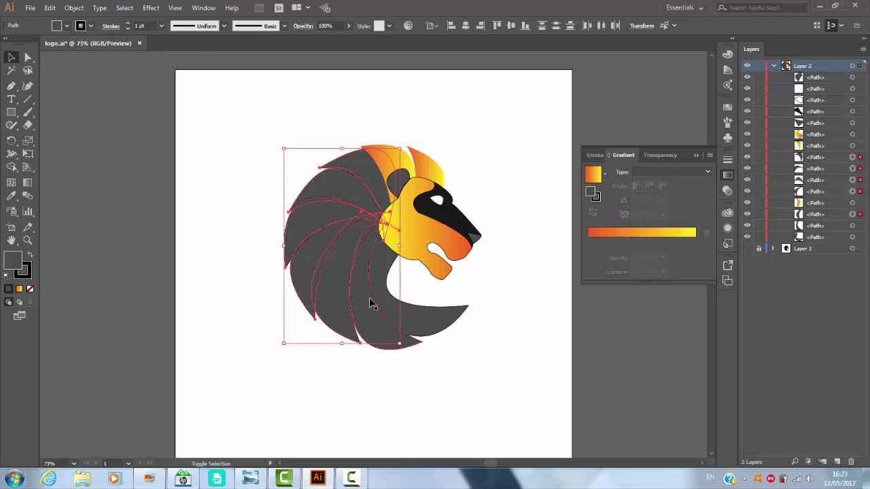
left_click(390, 303, "shift")
left_click(90, 26)
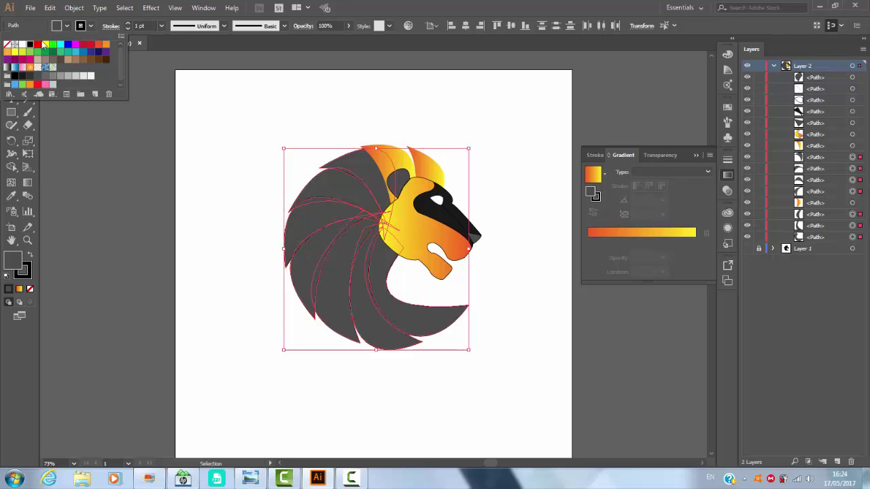
left_click(6, 46)
Apply the orange-yellow gradient to the upper grey mane pieces.
left_click(284, 177)
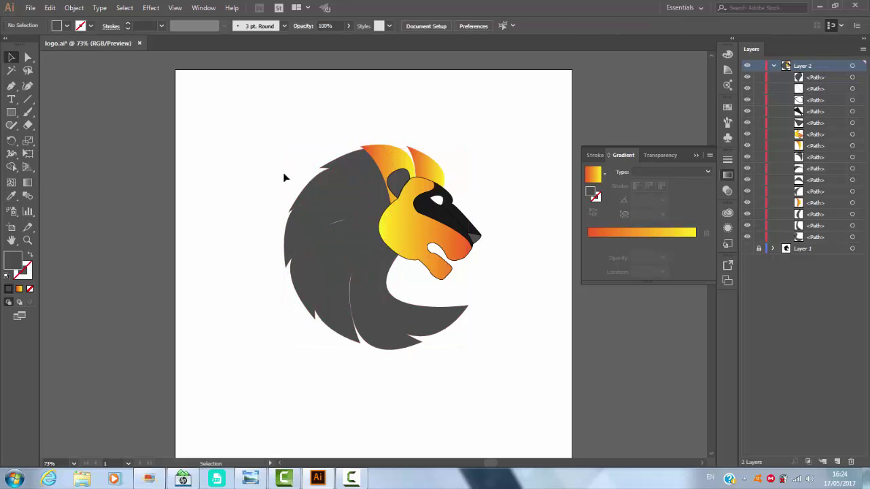
left_click(317, 194)
left_click(297, 229)
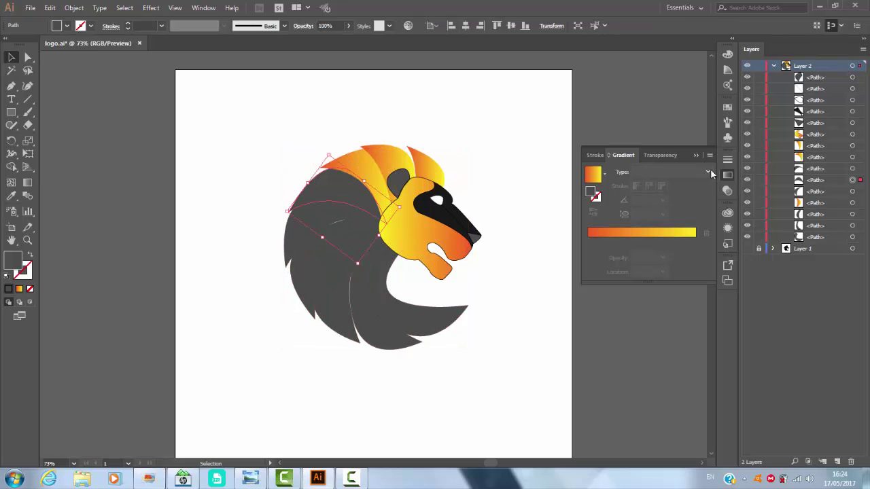
key(".")
left_click(299, 245)
left_click(708, 172)
left_click(643, 181)
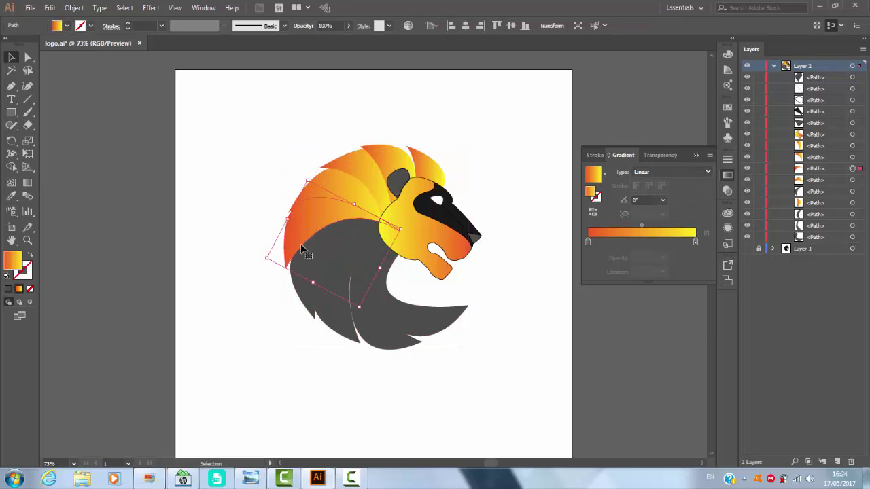
left_click(656, 172)
Apply the gradient to the dark lower mane pieces and the C-shaped bottom piece.
left_click(334, 295)
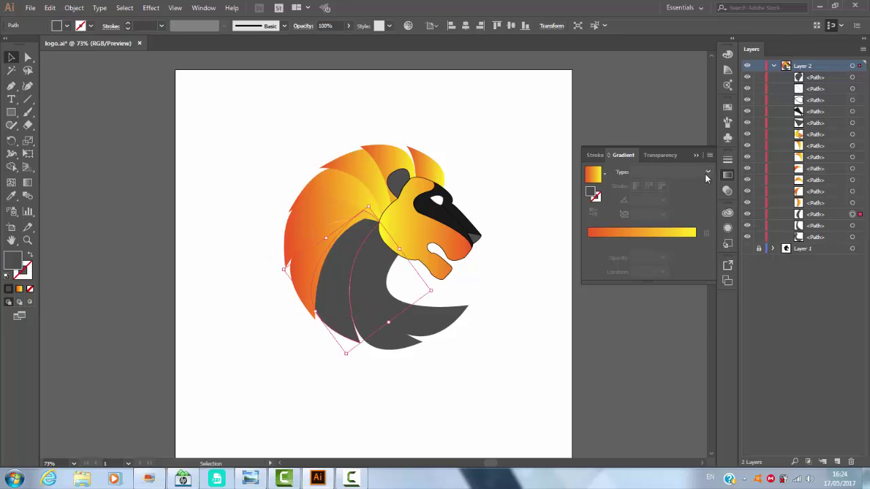
key(".")
left_click(436, 315)
key(".")
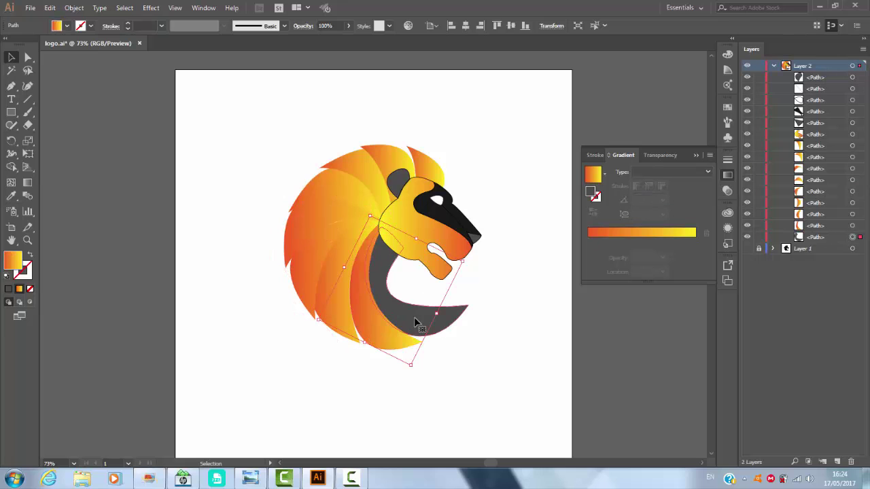
left_click(414, 317)
left_click(712, 172)
left_click(659, 184)
Set the face shape's stroke to None and deselect the artwork.
left_click(412, 240)
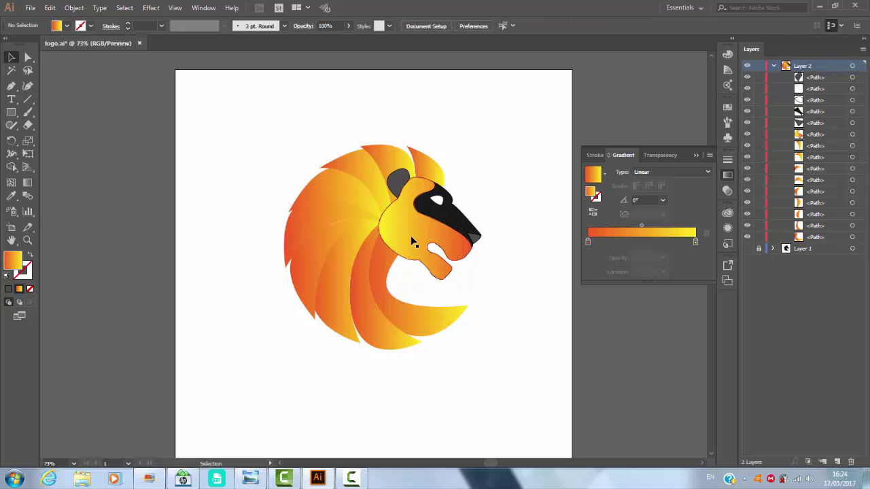
left_click(90, 25)
left_click(11, 46)
left_click(214, 233)
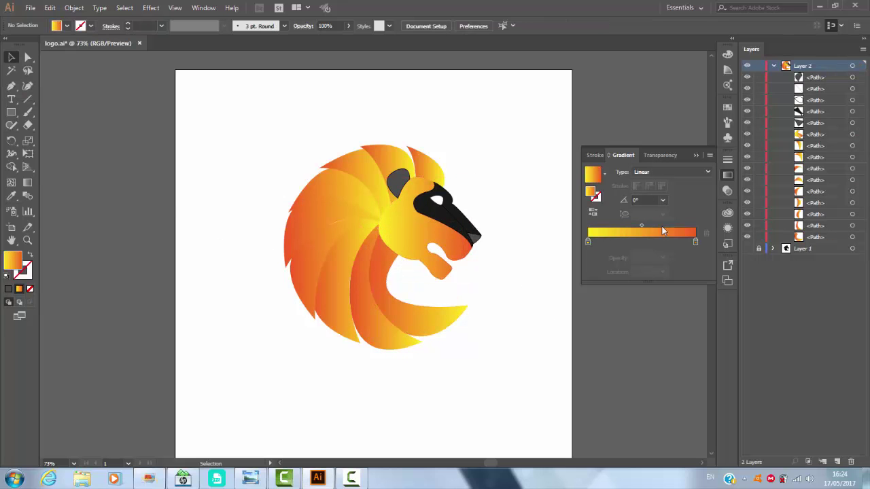
Reverse the gradients on the ear and forehead mane pieces.
left_click(423, 163)
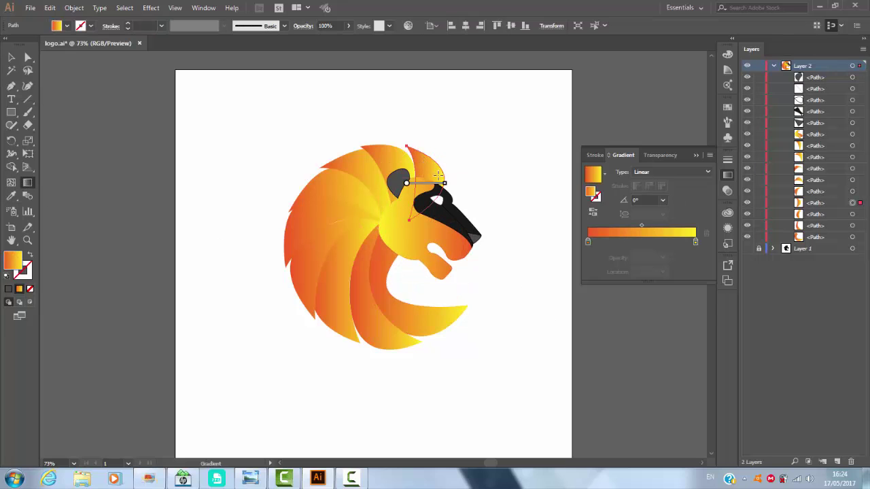
left_click(593, 214)
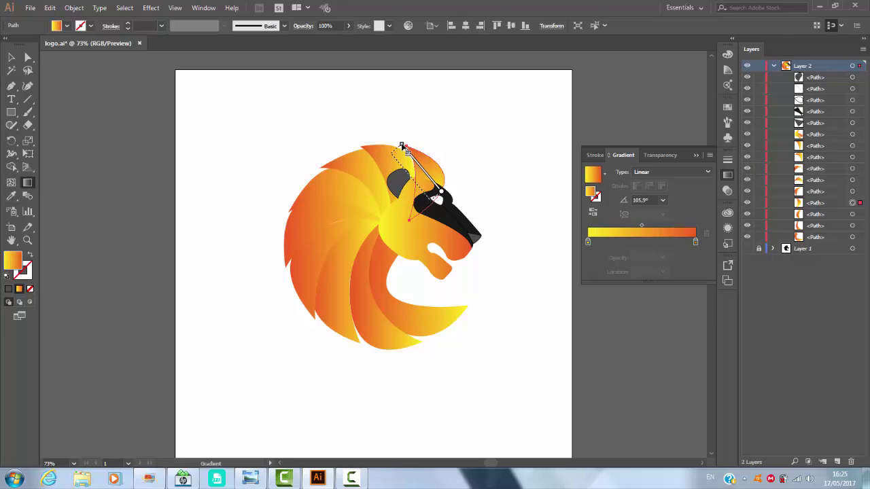
left_click(393, 177)
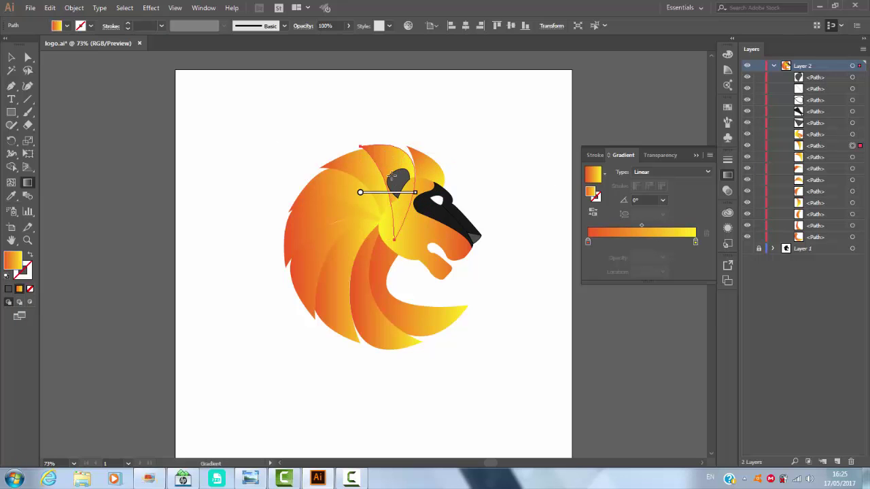
left_click(592, 214)
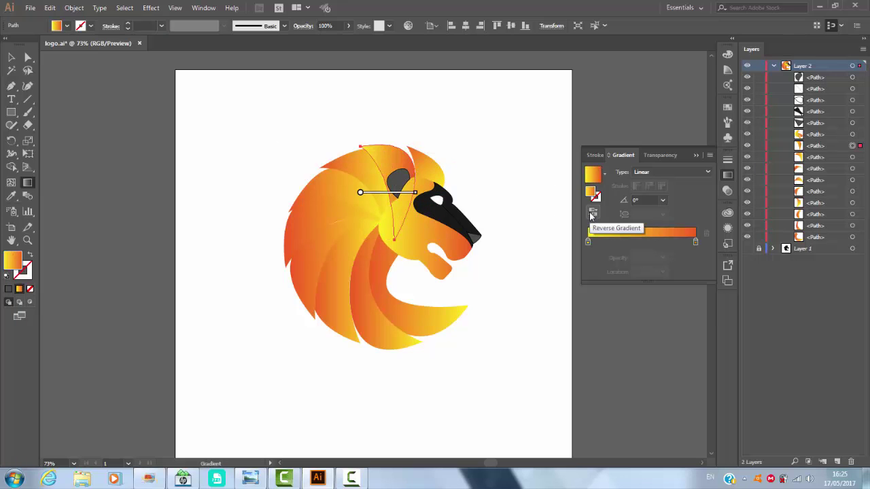
left_click(591, 215)
mouse_move(398, 196)
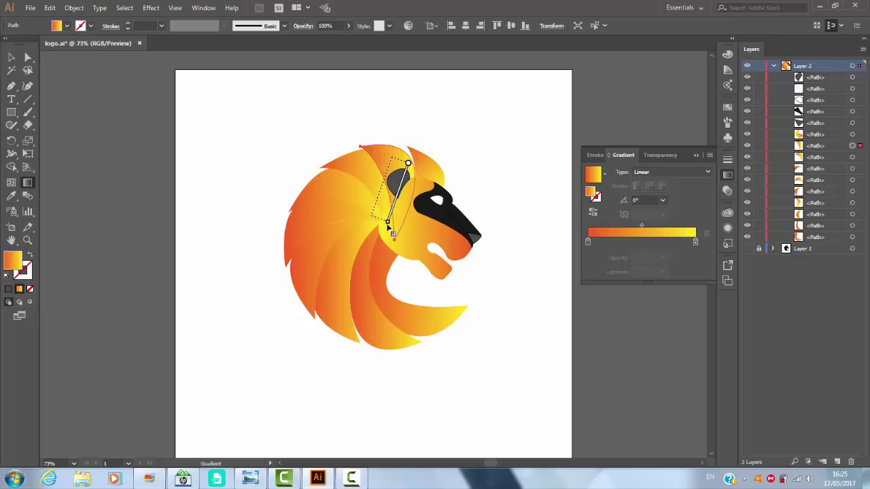
Redraw and reposition the gradient lines on the forehead and adjacent mane piece, reversing one.
left_click_drag(389, 224, 386, 226)
left_click_drag(393, 197, 385, 198)
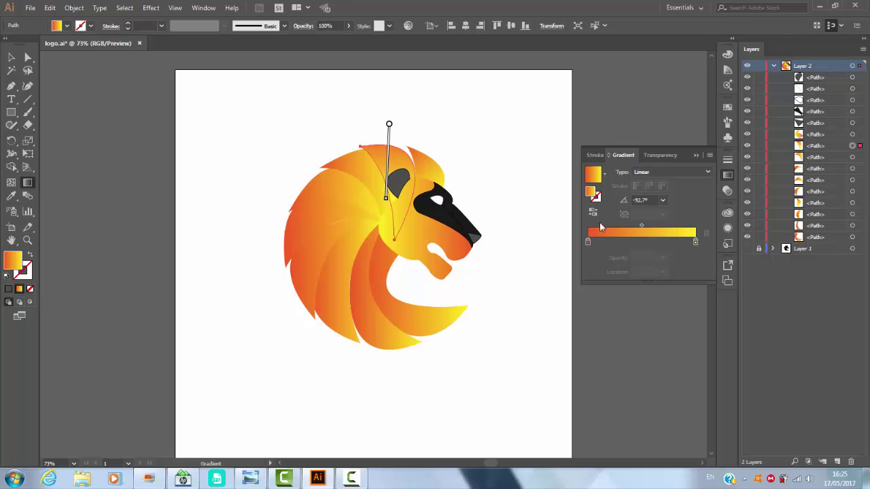
key("ctrl")
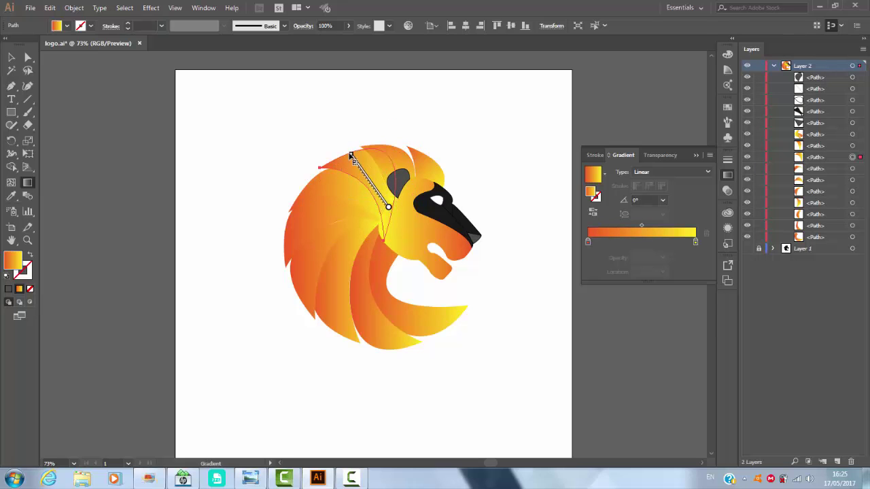
left_click_drag(352, 157, 348, 154)
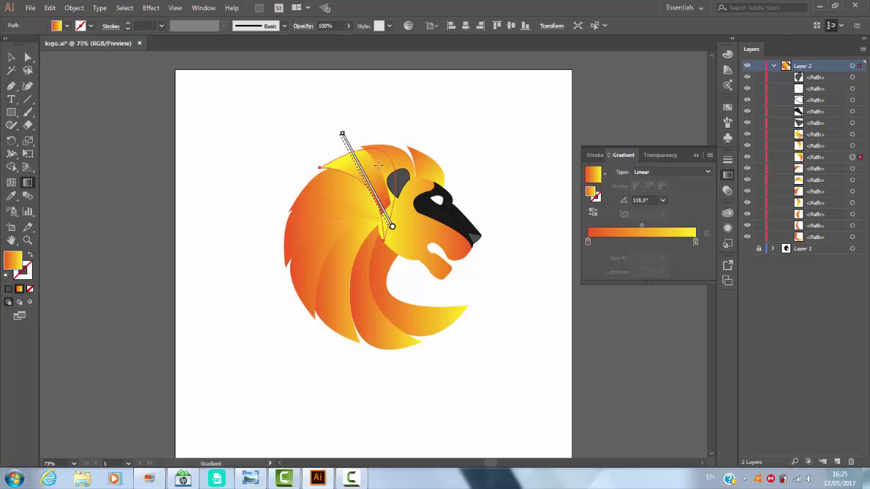
left_click(593, 215)
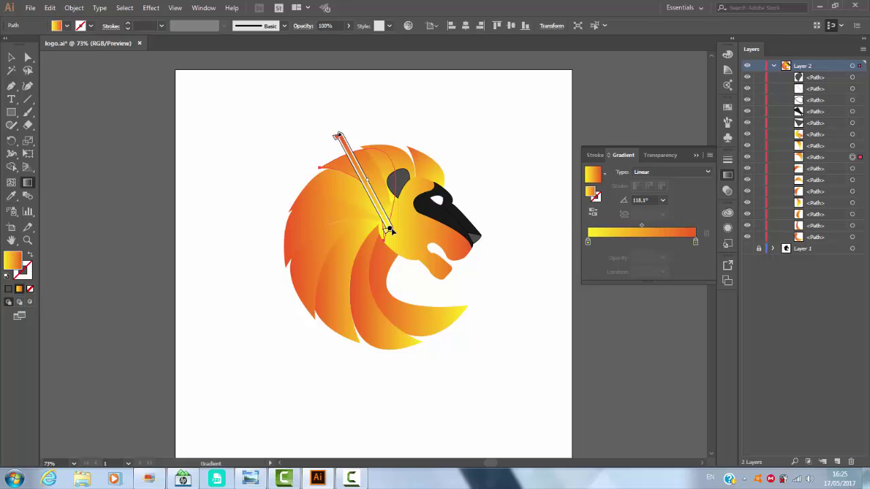
left_click_drag(386, 223, 380, 209)
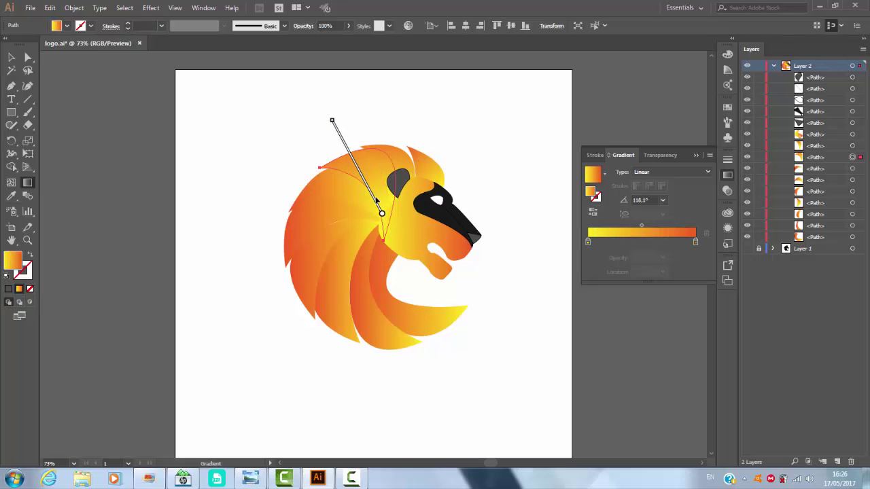
Redraw the next mane piece's gradient horizontally across it.
key("v")
left_click(340, 192)
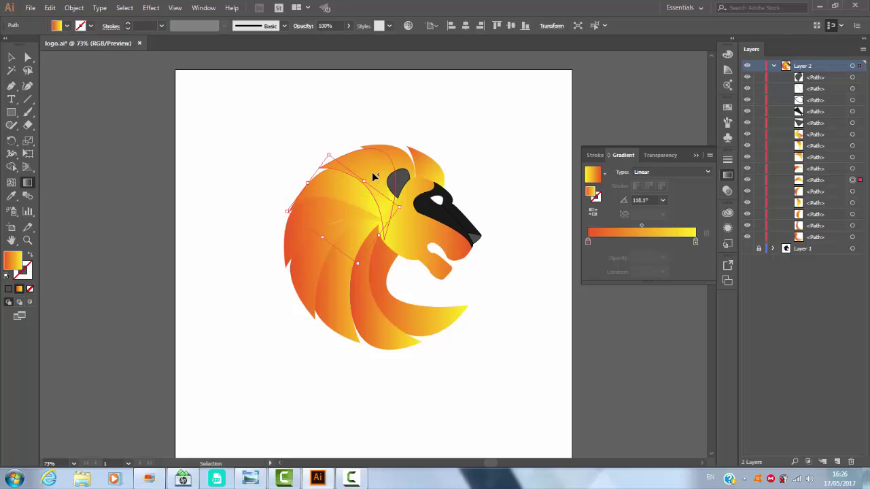
left_click_drag(382, 214, 332, 120)
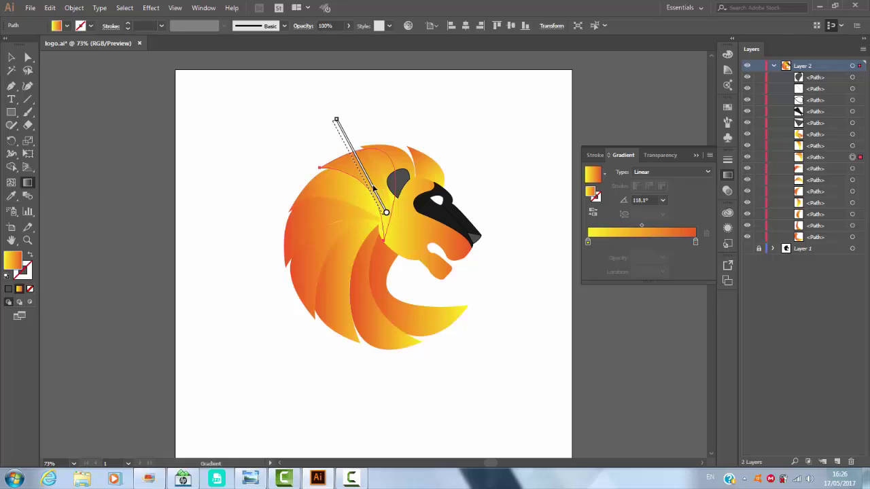
left_click_drag(379, 182, 389, 196)
left_click_drag(258, 227, 374, 227)
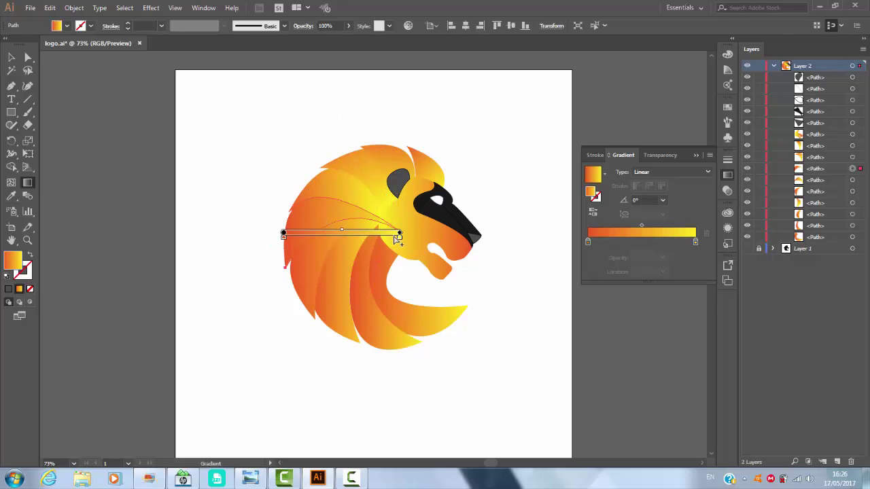
Run another mane piece's gradient diagonally downward, reversed to yellow-to-orange.
key("v")
left_click(320, 268)
key("g")
mouse_move(351, 221)
left_mouse_down()
mouse_move(290, 318)
mouse_move(304, 299)
left_mouse_up()
left_click(593, 211)
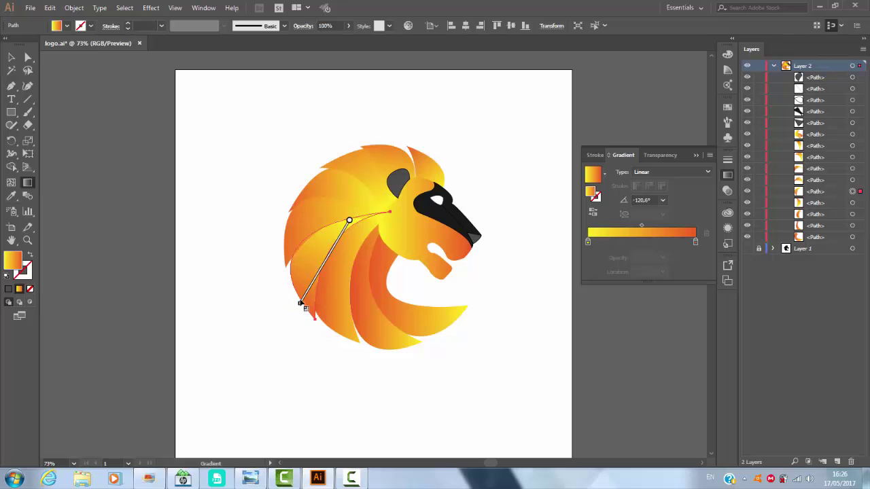
Angle a lower strand's gradient to -108.4°, reverse it, and shift it up the strand.
left_click(344, 323, "ctrl")
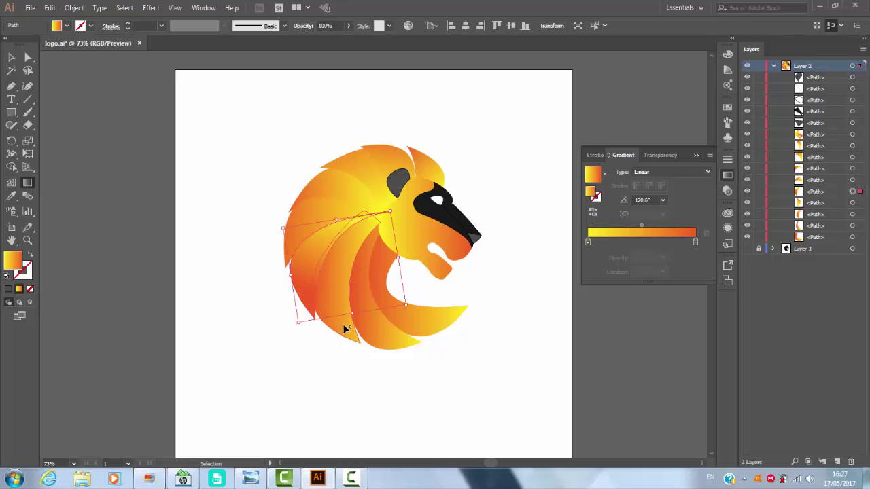
left_click_drag(334, 297, 329, 328)
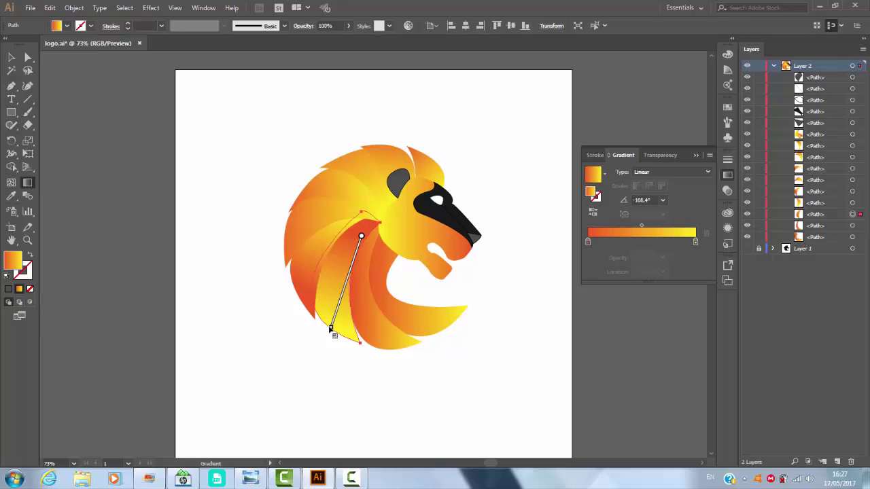
left_click(593, 217)
left_click_drag(365, 228, 331, 329)
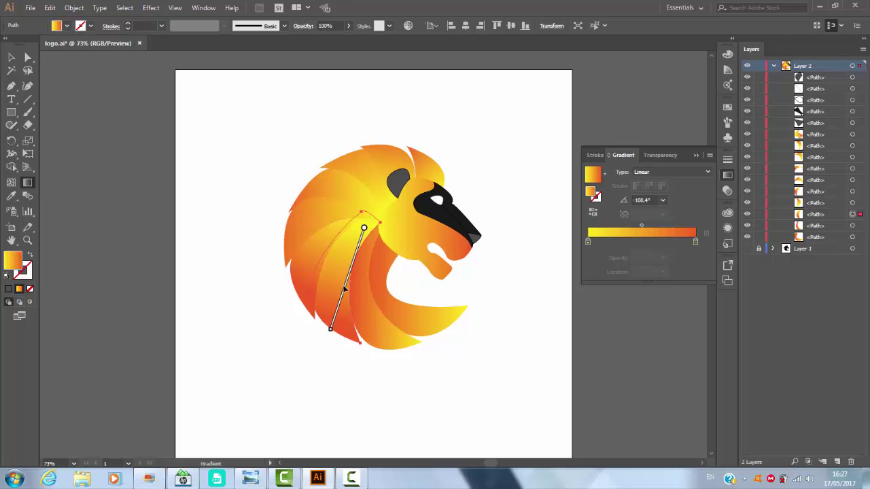
left_click_drag(345, 289, 349, 274)
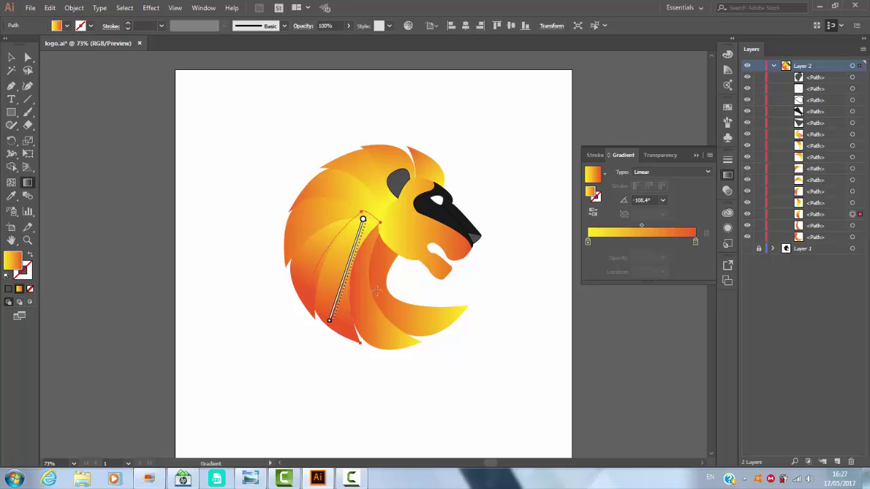
Set the next strand's gradient to -79.5°, reverse it, and move it up the strand.
left_click(362, 286)
left_click_drag(363, 245, 380, 337)
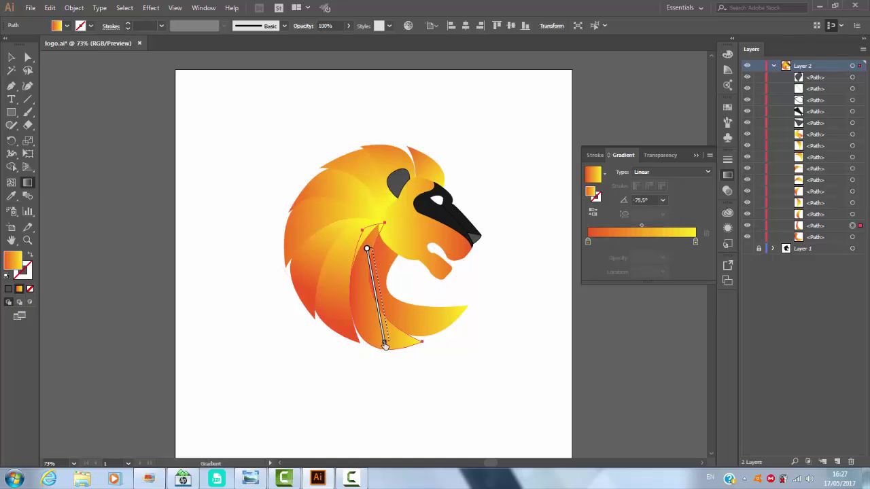
left_click(593, 217)
left_click_drag(371, 289, 379, 289)
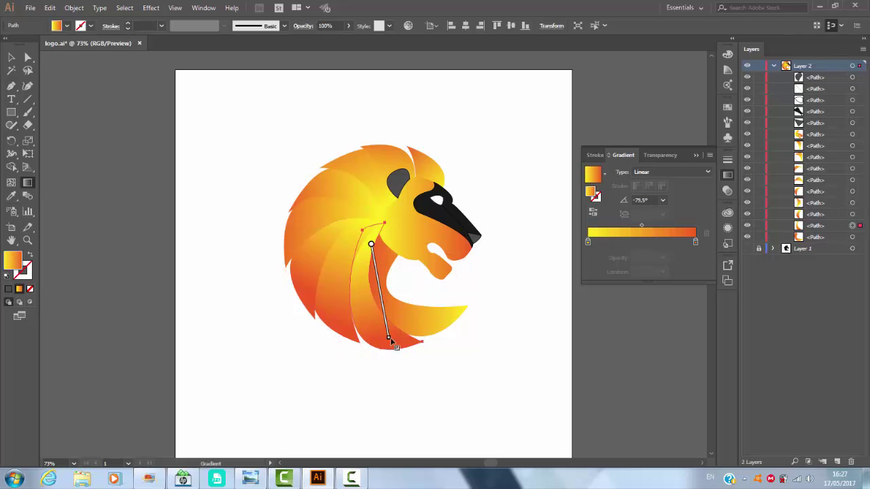
left_click_drag(387, 328, 383, 302)
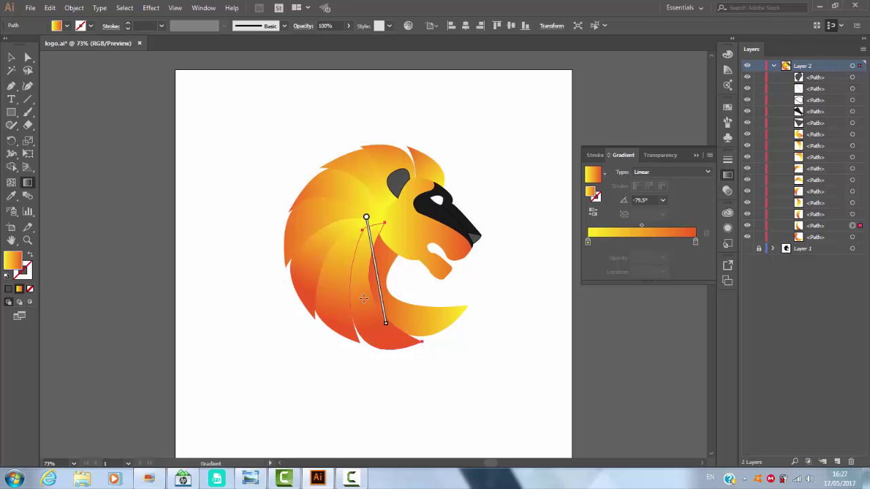
Angle the C-shaped strand's gradient at -50.7°, reverse it, and shift it up-left.
left_click(381, 260)
left_click_drag(379, 255, 457, 350)
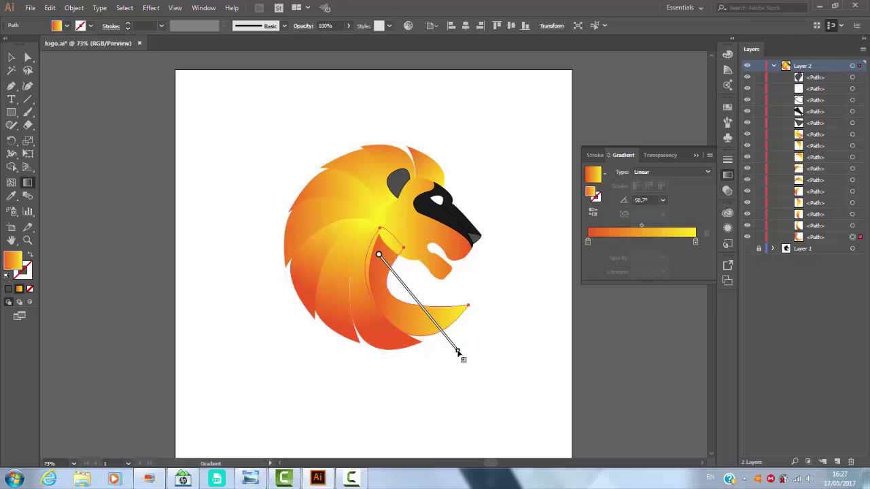
left_click(594, 212)
left_click_drag(428, 314, 412, 296)
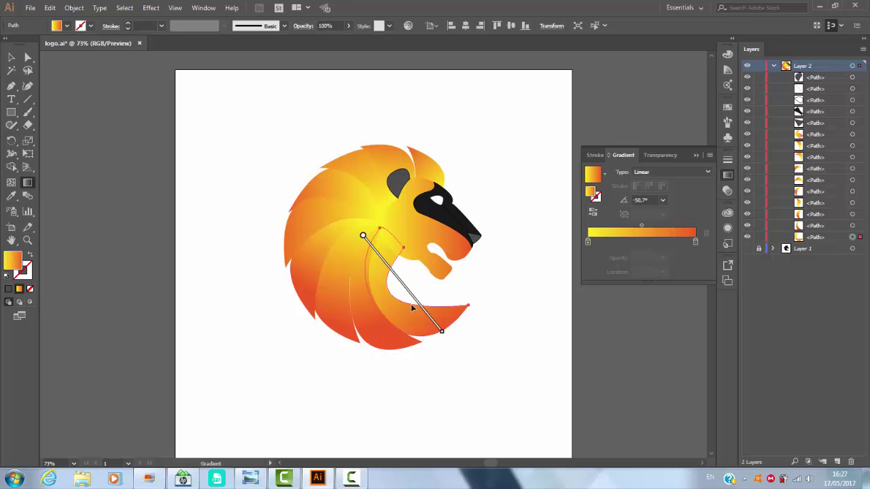
left_click(12, 59)
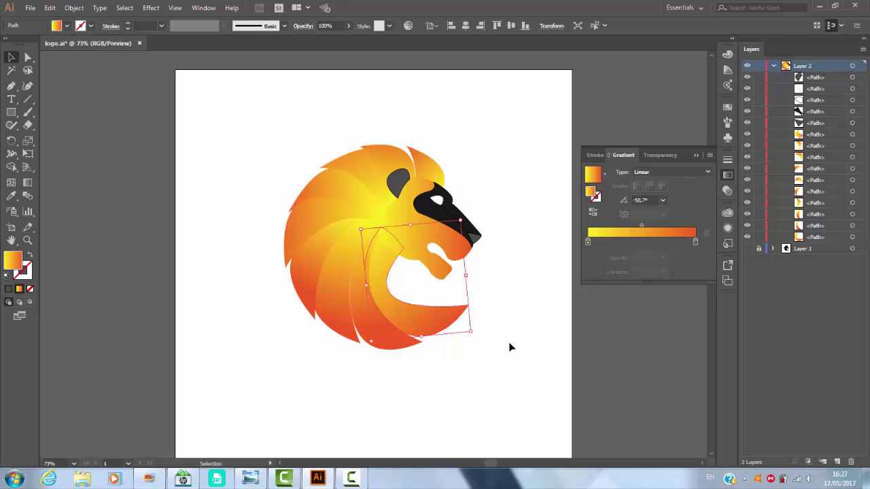
Set the right gradient stop to red on the jaw crescent and two lower mane strands.
double_click(695, 241)
left_click(639, 277)
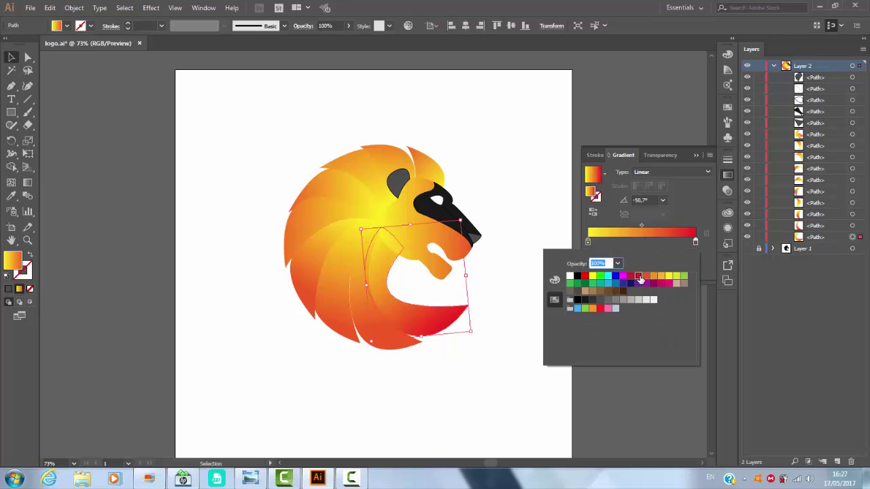
left_click(403, 352)
double_click(694, 241)
left_click(639, 277)
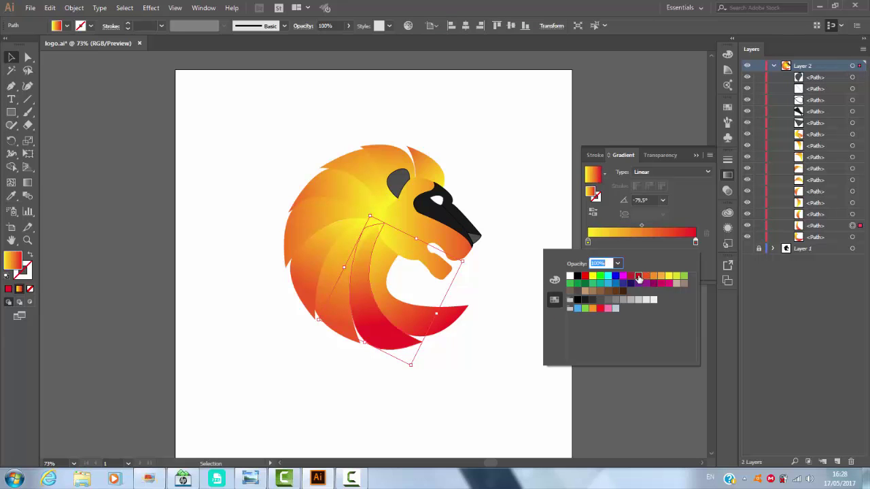
left_click(340, 304)
left_click(696, 242)
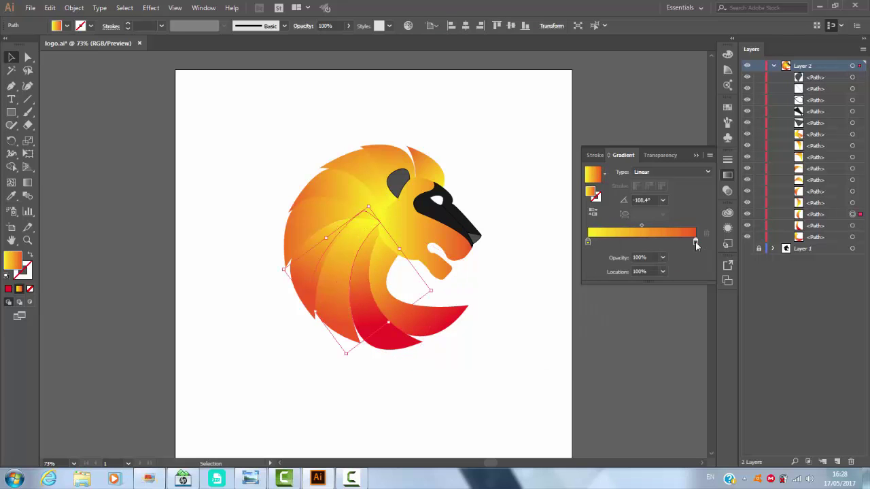
double_click(696, 243)
left_click(643, 278)
left_click(523, 177)
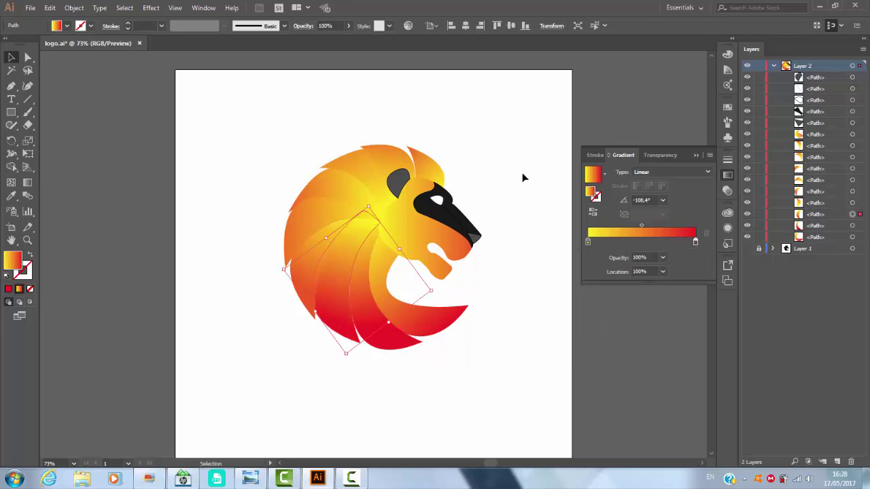
left_click(518, 214)
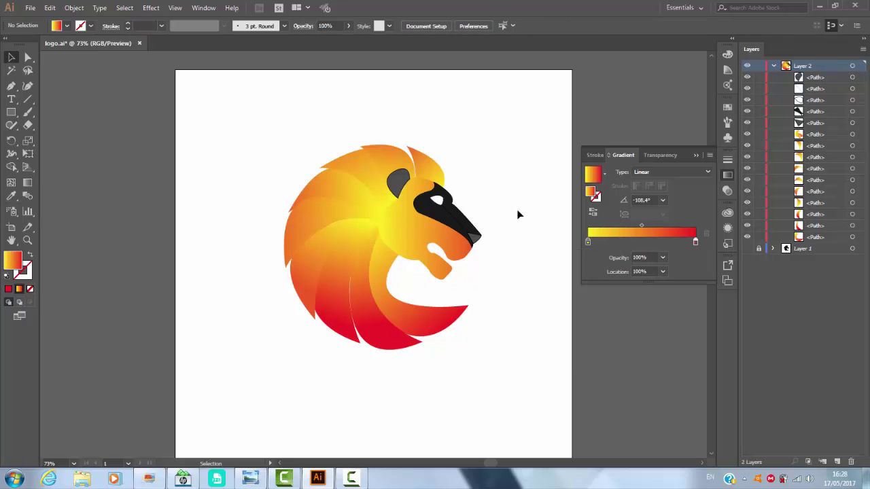
Give the strand beside the ear a red-to-yellow gradient outline and shift its midpoint.
left_click(431, 162)
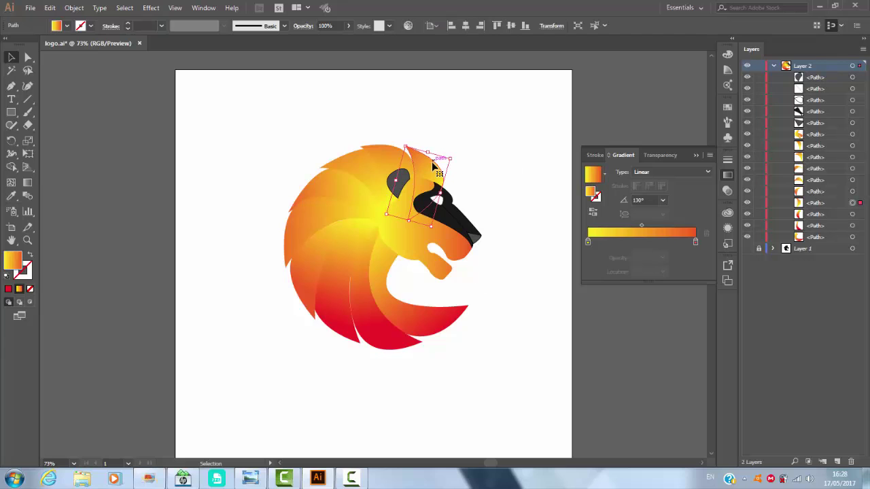
left_click(535, 216)
left_click(431, 166)
left_click(596, 197)
left_click(707, 172)
left_click(674, 181)
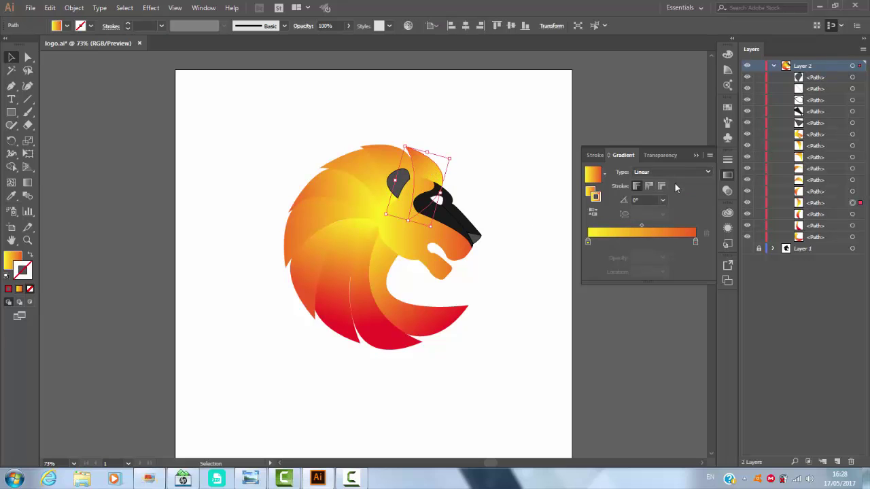
double_click(695, 241)
left_click(641, 276)
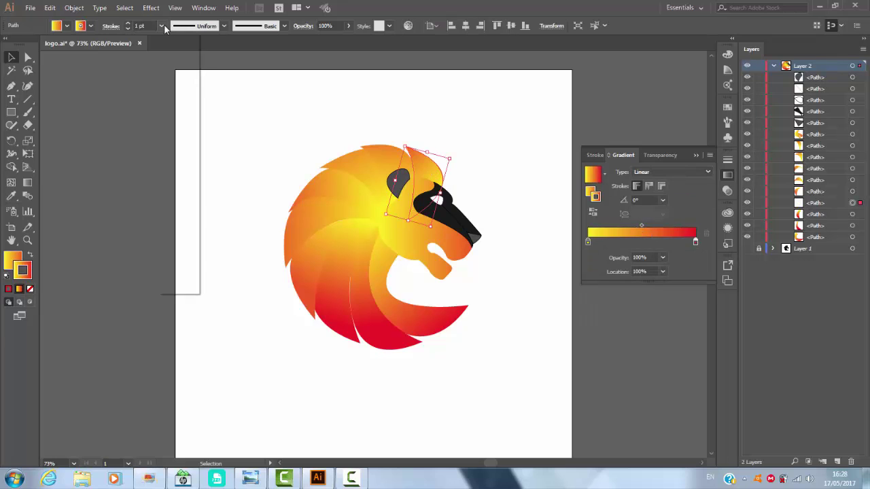
left_click(593, 211)
left_click(513, 156)
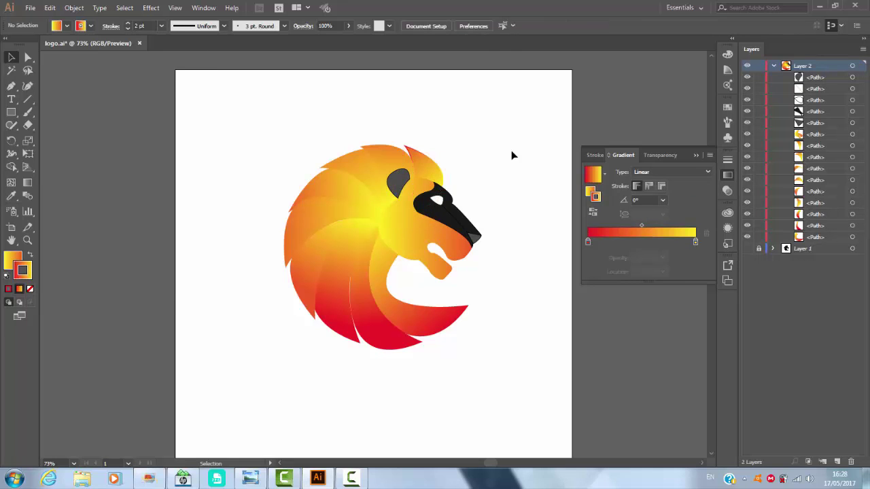
left_click_drag(642, 225, 657, 225)
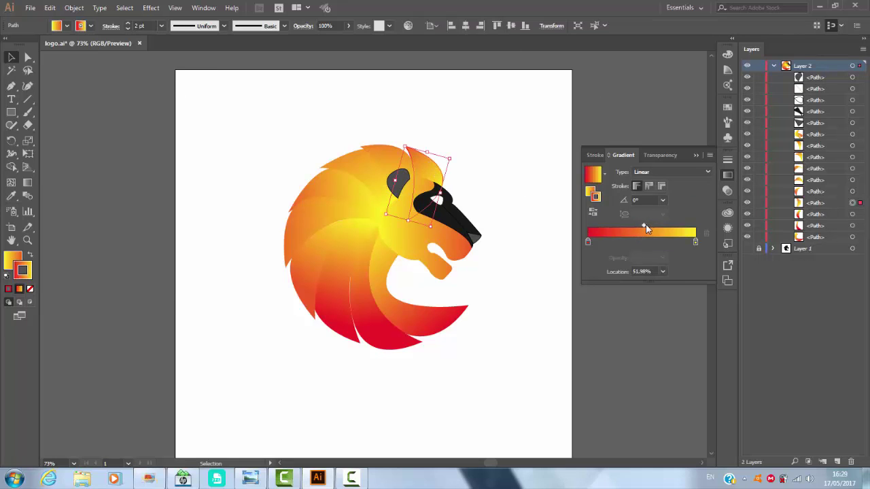
Give the top mane path a 2 pt reversed gradient outline with midpoint near 44.55%.
left_click(394, 207)
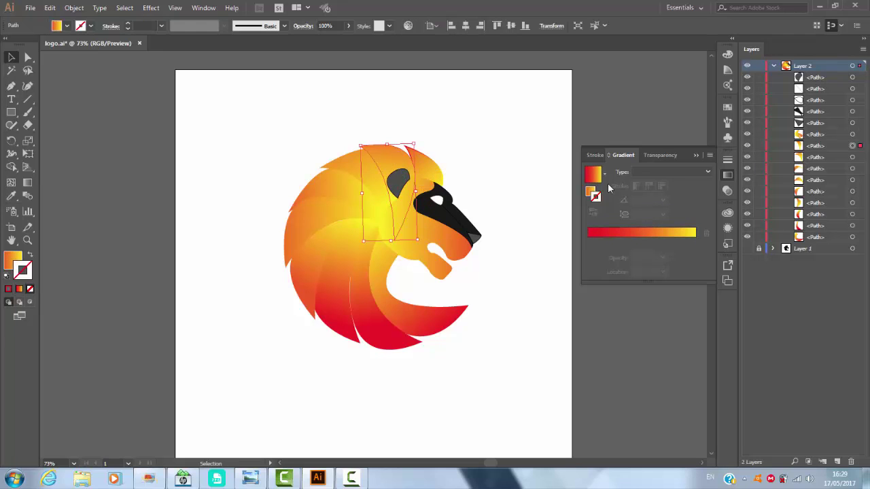
left_click(707, 172)
left_click(680, 188)
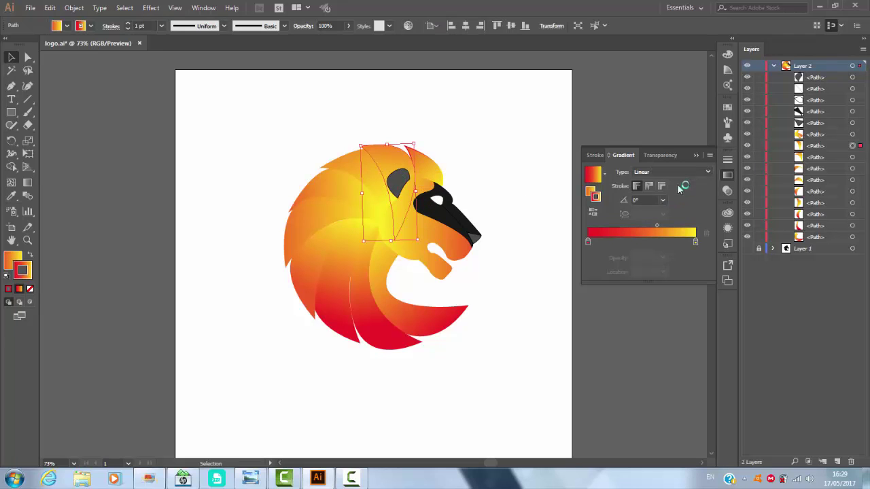
left_click(521, 189)
left_click(390, 155)
left_click_drag(656, 229, 638, 224)
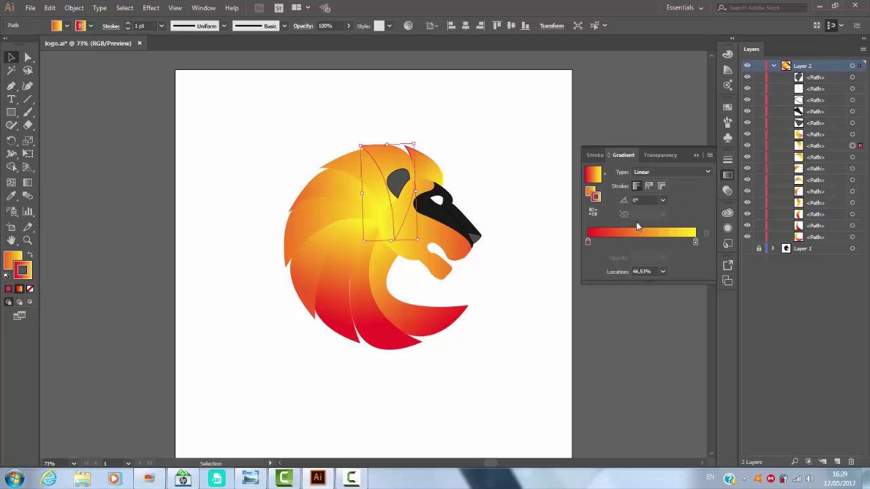
left_click(162, 26)
left_click(171, 86)
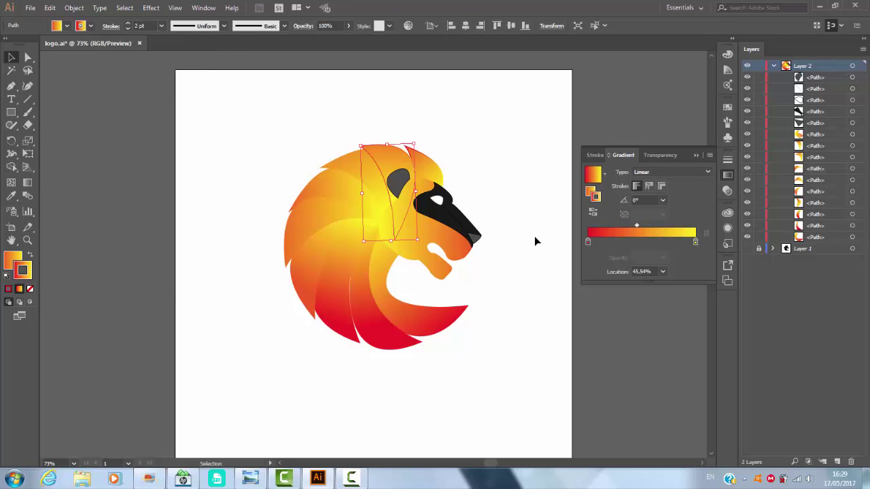
left_click(592, 211)
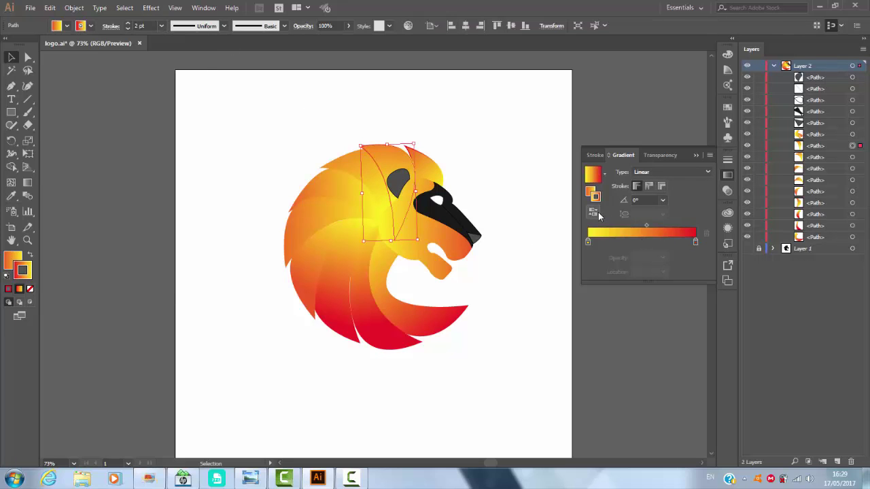
left_click(511, 185)
left_click(397, 151)
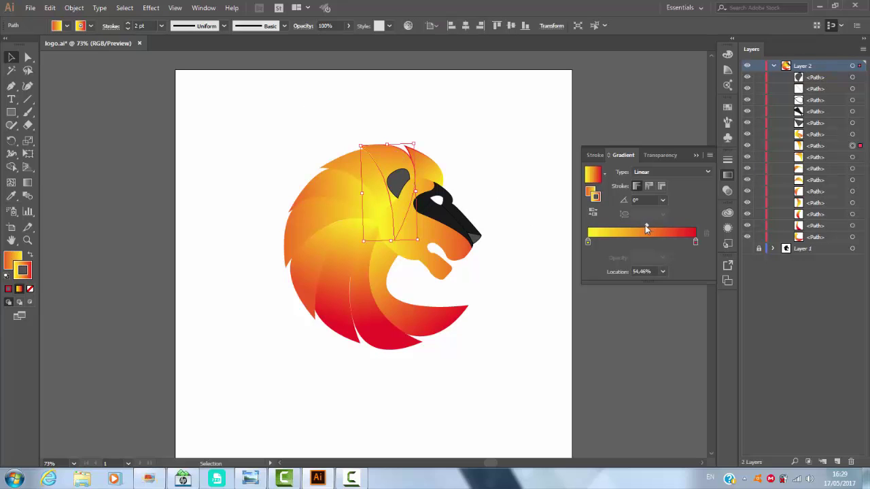
mouse_move(645, 225)
left_mouse_down()
mouse_move(636, 225)
mouse_move(655, 226)
mouse_move(640, 226)
left_mouse_up()
Adjust the ear outline's gradient midpoint and select the neighbouring top mane paths.
left_click(559, 213)
left_click(428, 167)
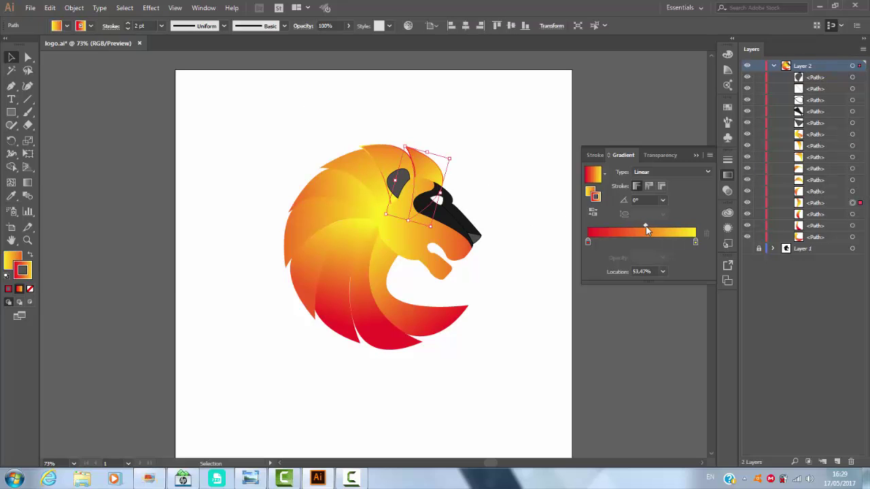
left_click(532, 188)
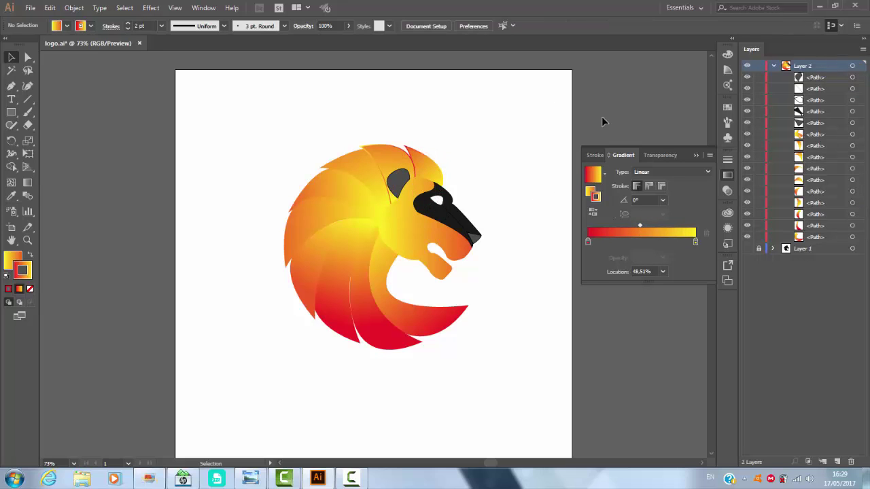
left_click(407, 159)
left_click(353, 169)
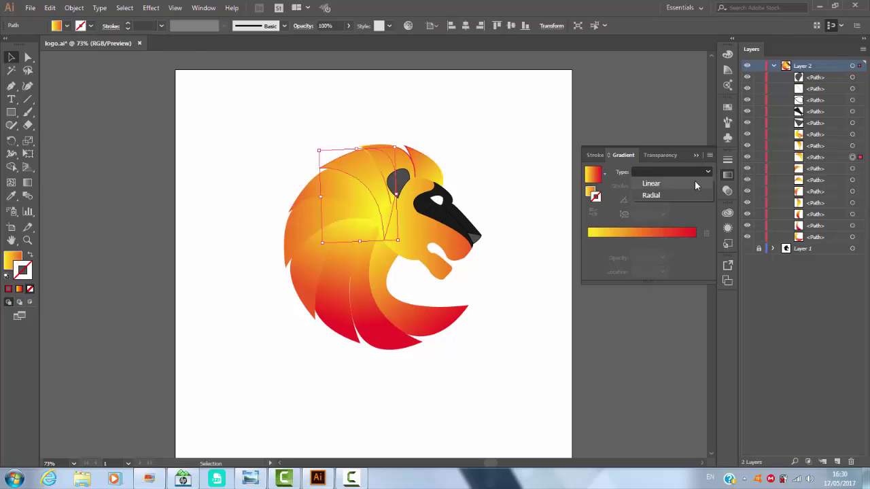
Reverse the top mane path's gradient and give another upper strand a 2 pt linear gradient outline.
left_click(592, 211)
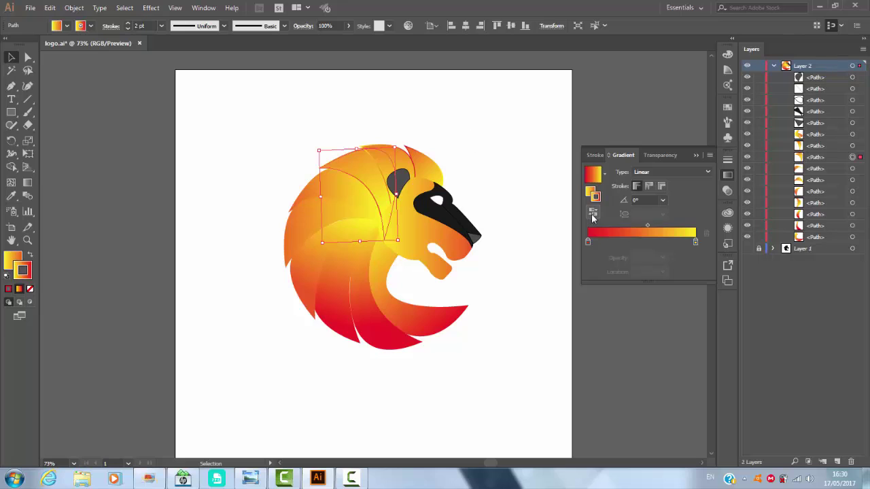
left_click(485, 165)
left_click(338, 197)
left_click(707, 171)
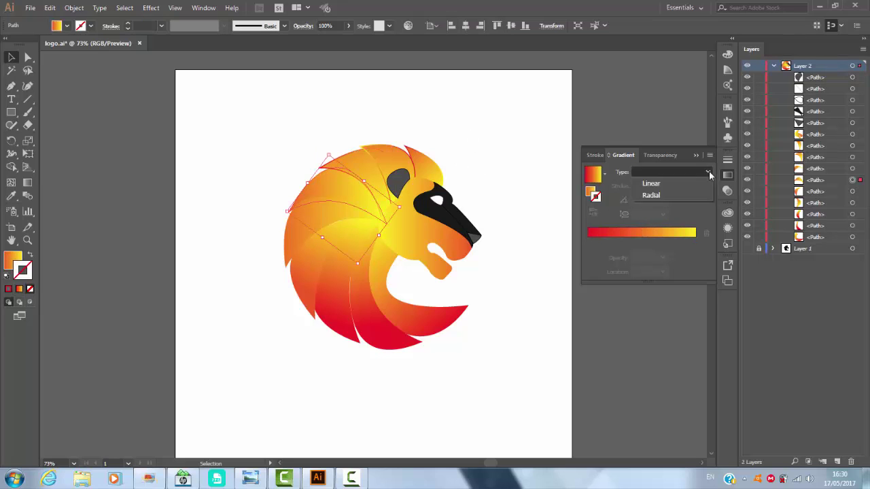
left_click(641, 194)
left_click(162, 25)
left_click(179, 87)
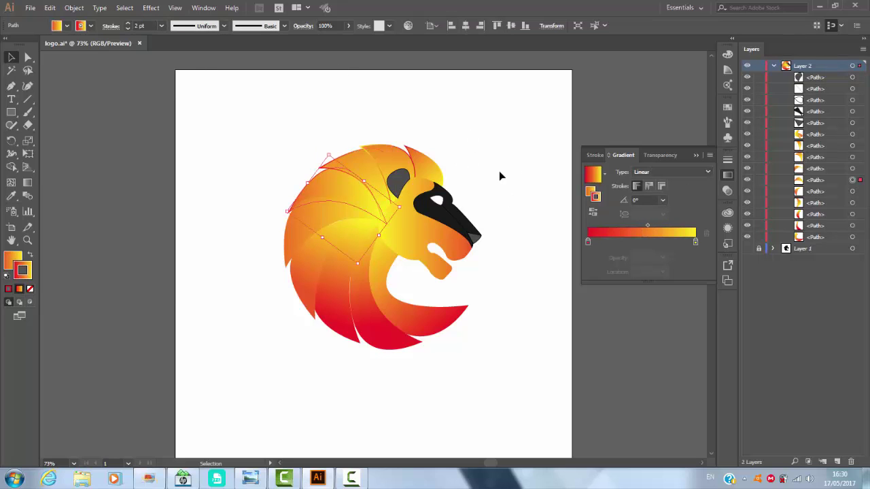
left_click(531, 212)
Move two mane strands higher in the layer stacking order, then undo the last change.
left_click(335, 216)
left_click_drag(836, 180, 838, 168)
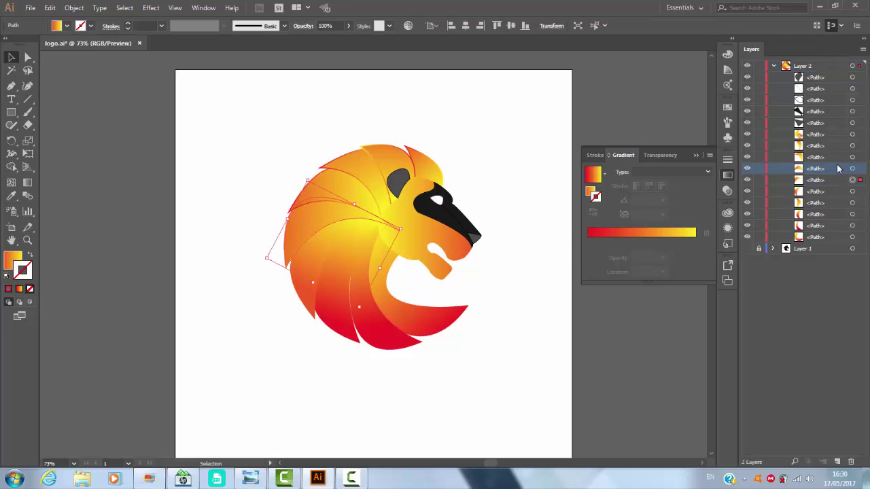
left_click(371, 175)
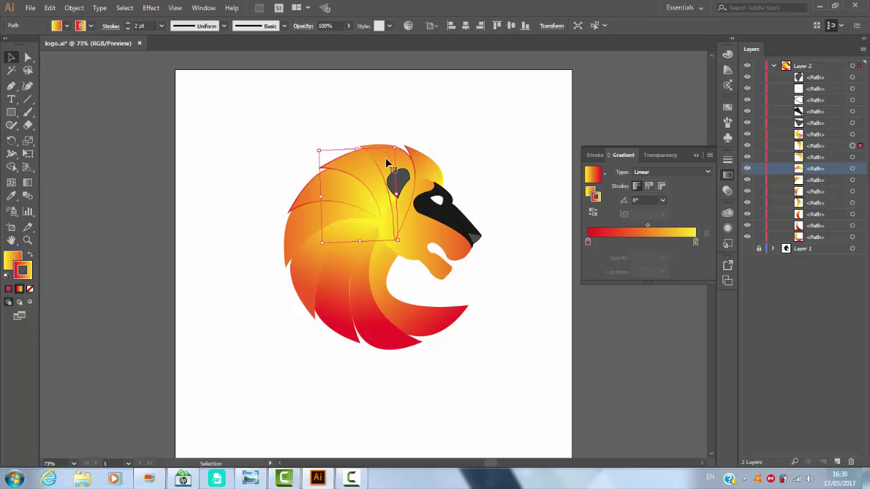
left_click_drag(836, 160, 835, 146)
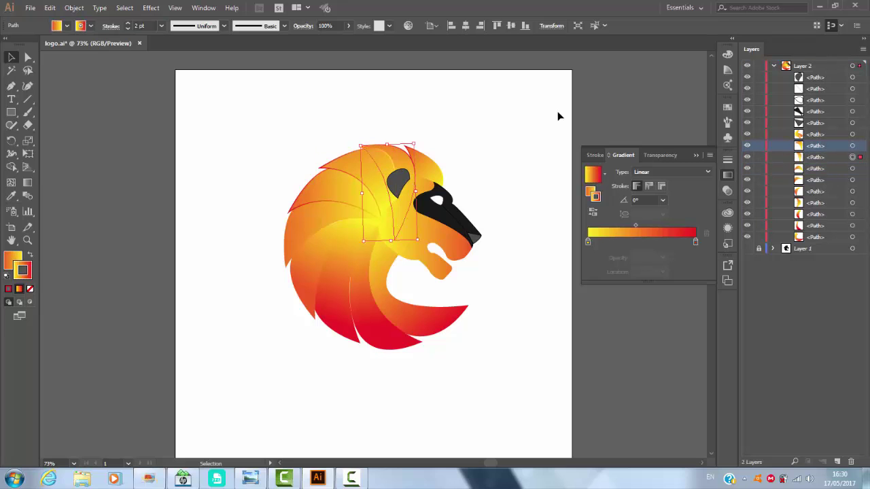
left_click(511, 134)
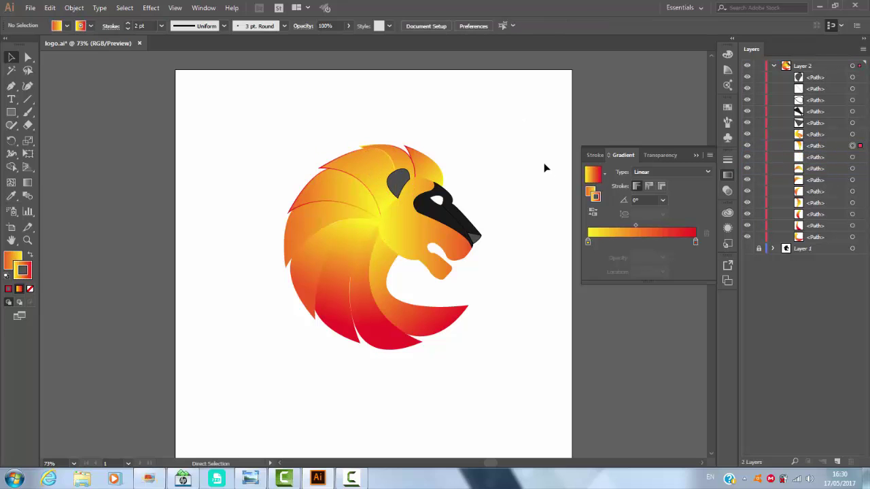
key("ctrl+z")
Give a left mane strand a 2 pt outline and reverse another left strand's gradient.
left_click(312, 220)
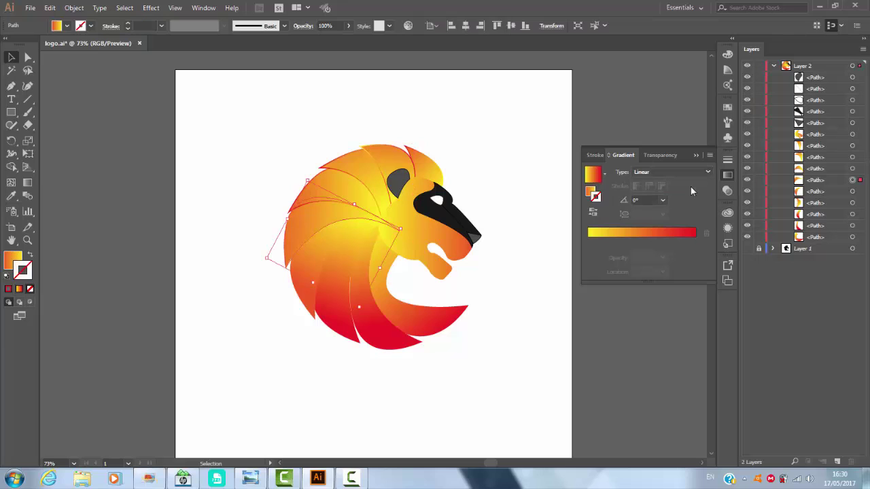
left_click(161, 26)
left_click(173, 85)
left_click(533, 203)
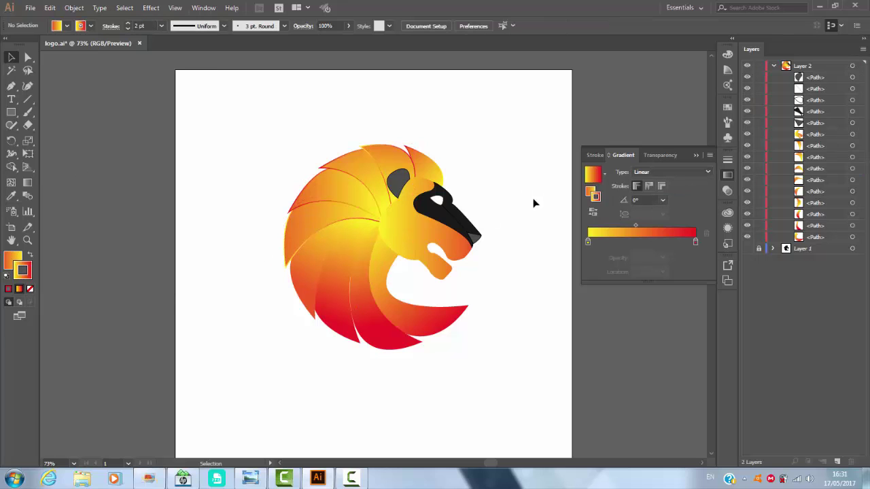
left_click(295, 241)
left_click(594, 213)
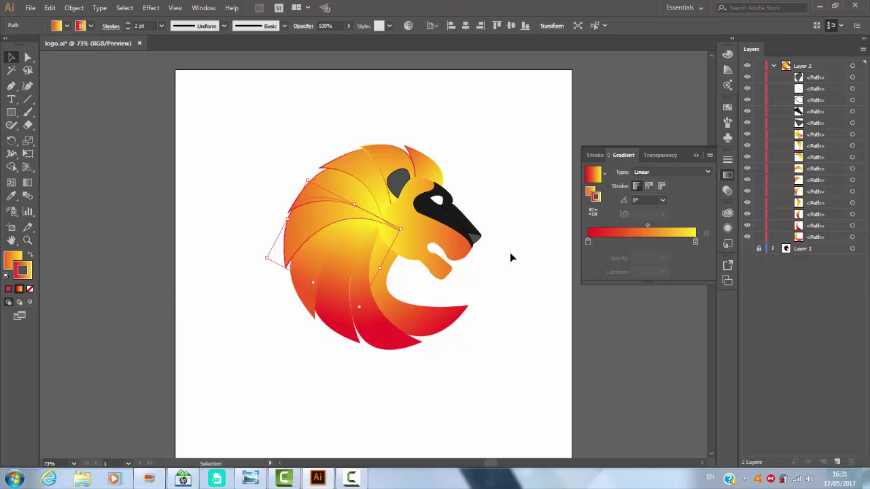
left_click(511, 257)
Reverse the gradient of the top strand near the eye and check the neighbouring strands.
left_click(380, 153)
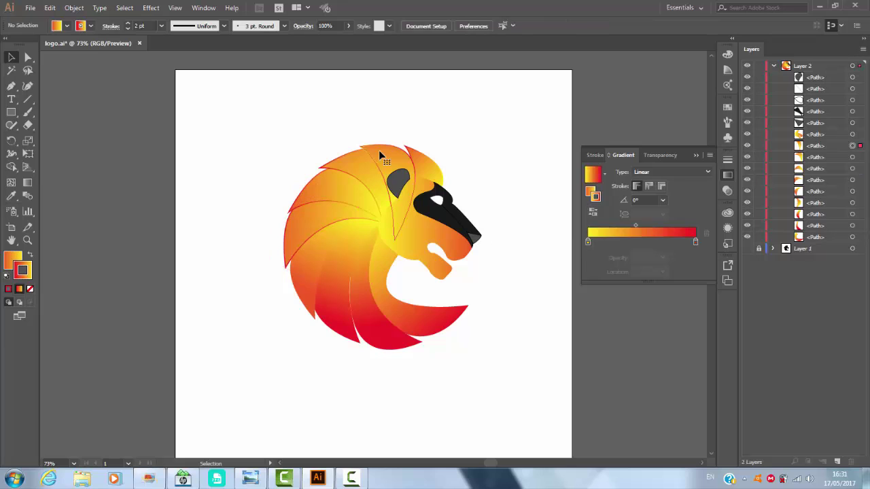
left_click(594, 212)
left_click(532, 202)
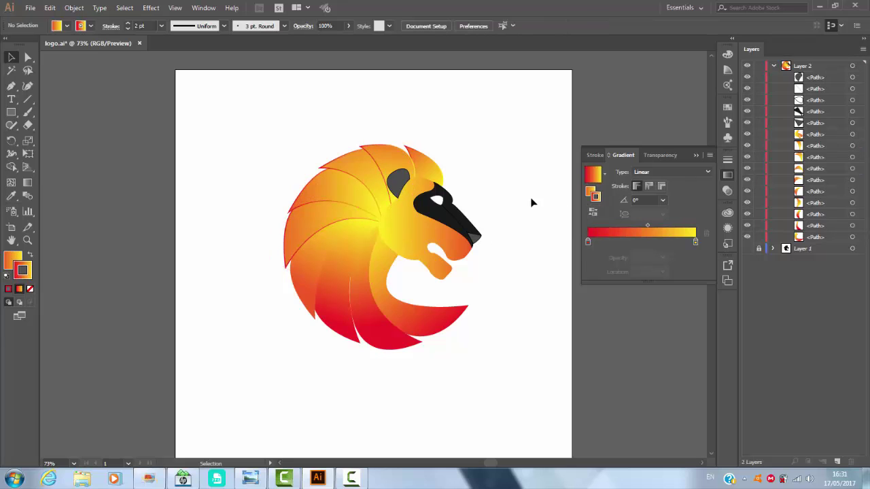
left_click(429, 182)
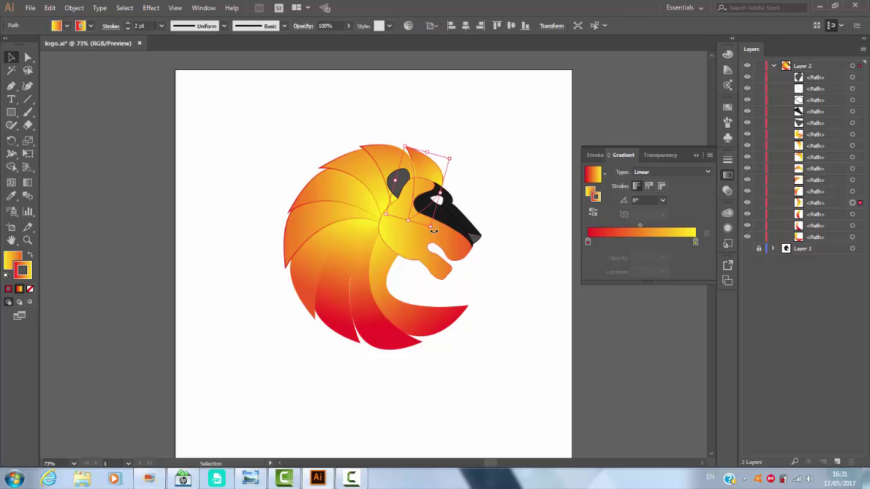
left_click(494, 212)
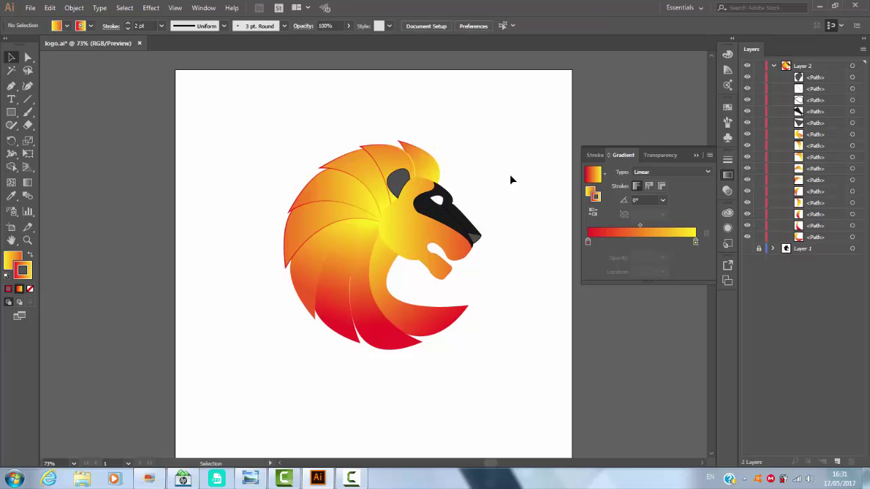
left_click(423, 163)
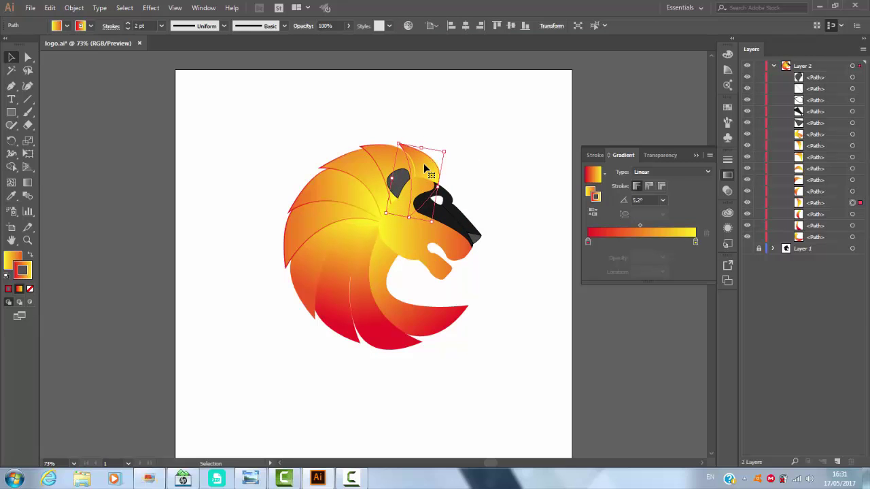
left_click(482, 167)
left_click(405, 164)
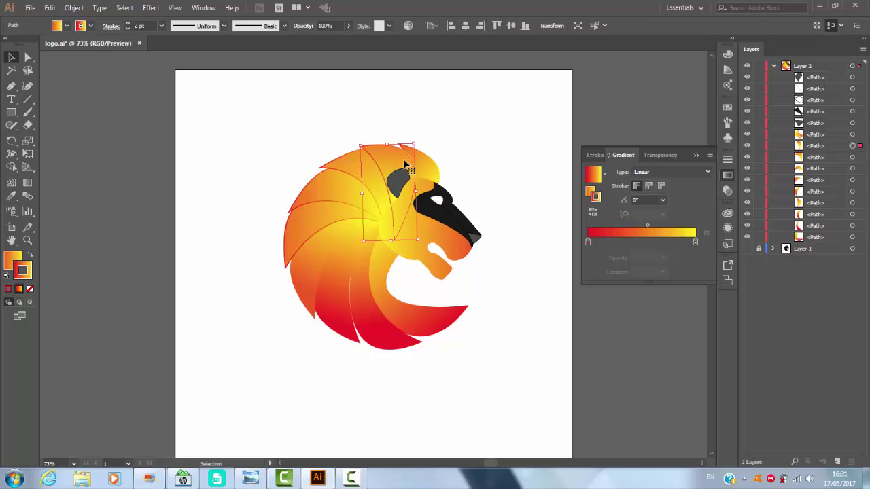
left_click(402, 173)
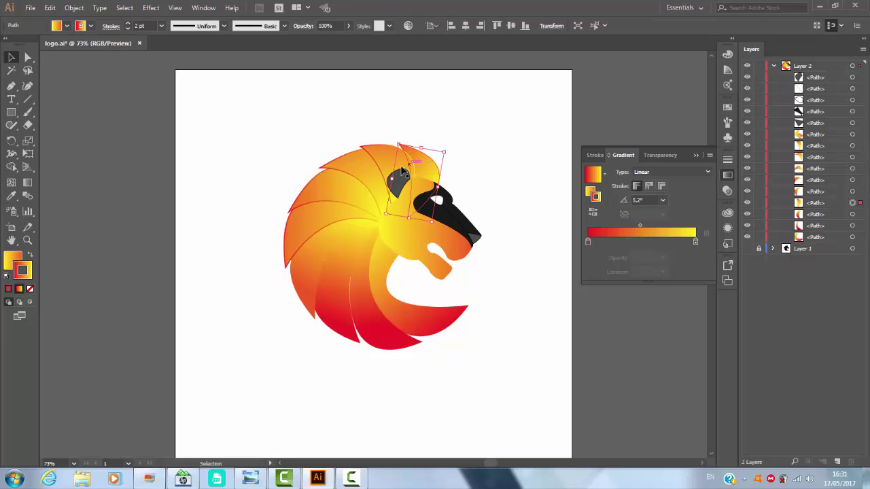
Revert trial restacking of the eye strand and set its yellow gradient stop to 50% opacity.
left_click(449, 179)
left_click_drag(820, 207, 834, 132)
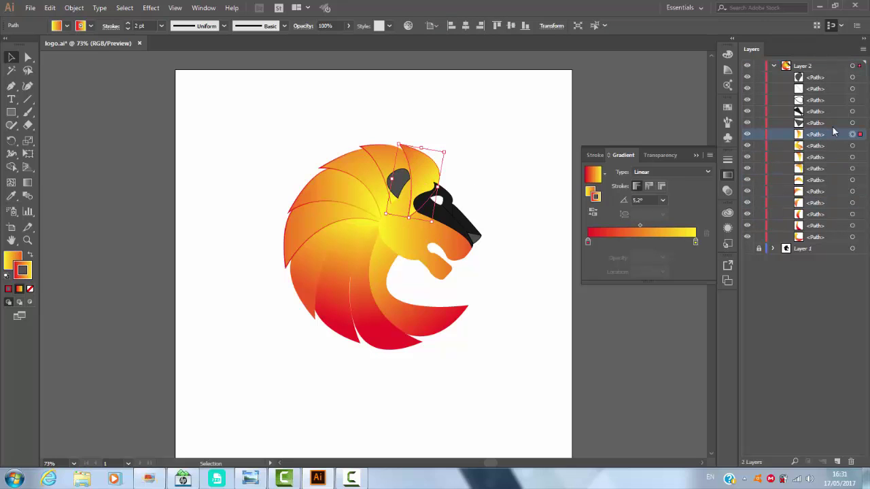
key("ctrl+z")
left_click(593, 211)
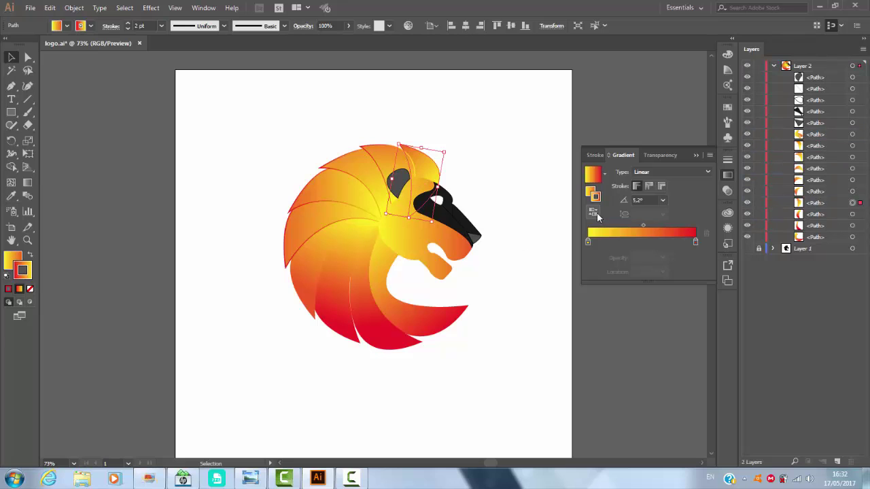
key("ctrl+z")
key("ctrl+z")
key("ctrl+z")
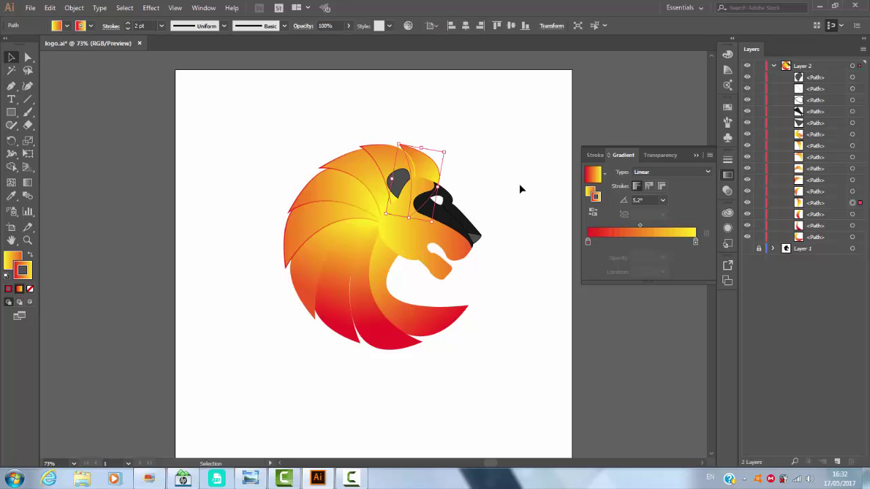
key("ctrl+z")
left_click(696, 242)
left_click(663, 258)
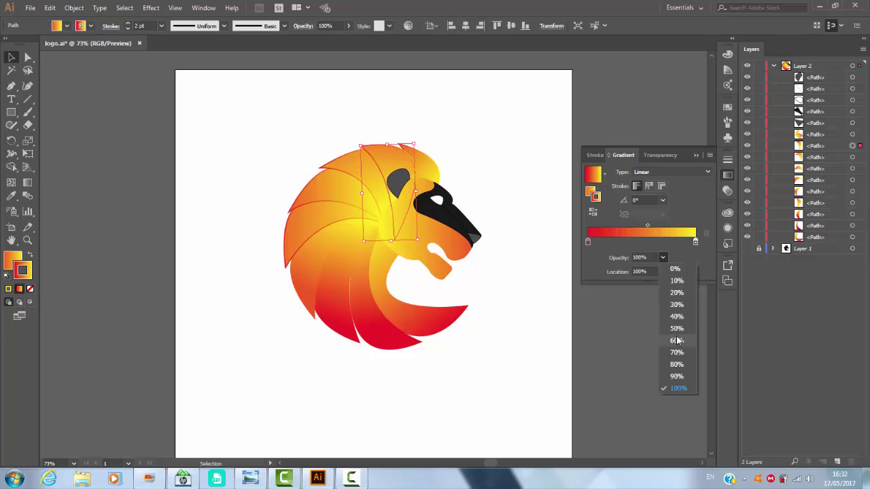
left_click(676, 338)
left_click(541, 204)
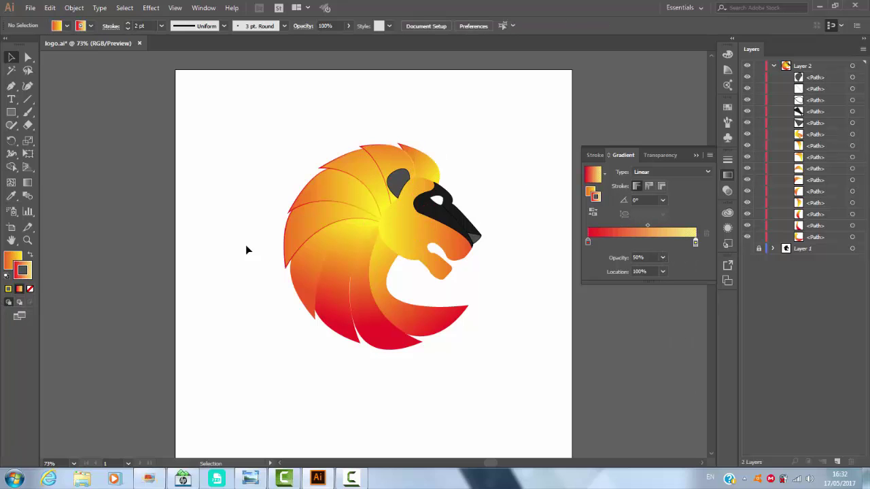
Give a left mane strand a 2 pt linear gradient outline with a fully opaque yellow stop.
left_click(306, 254)
left_click(707, 172)
left_click(639, 179)
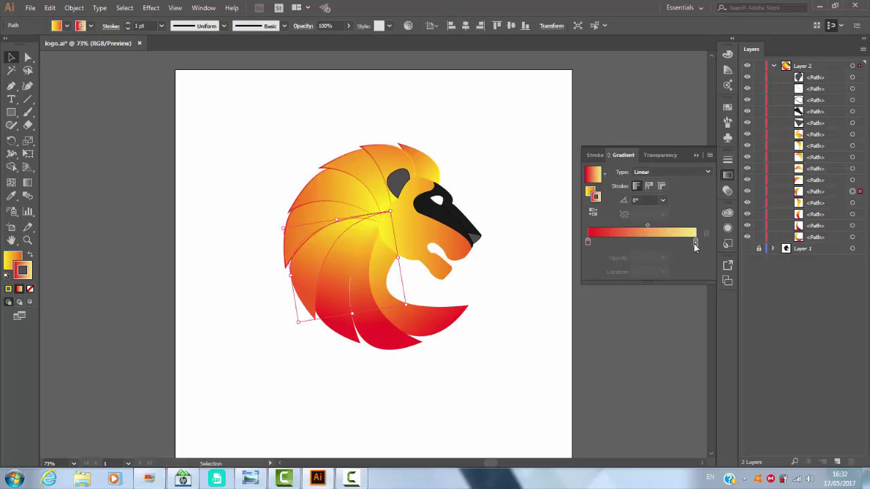
left_click(695, 243)
left_click(663, 257)
left_click(678, 389)
left_click(161, 26)
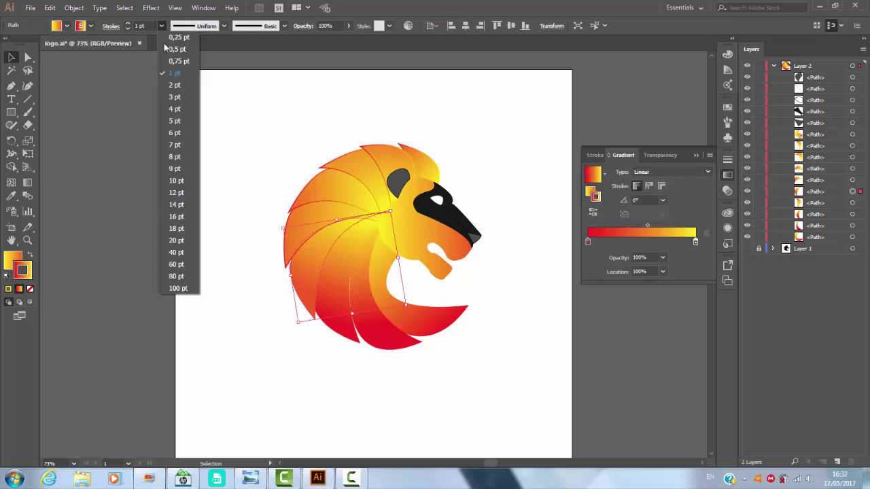
left_click(175, 85)
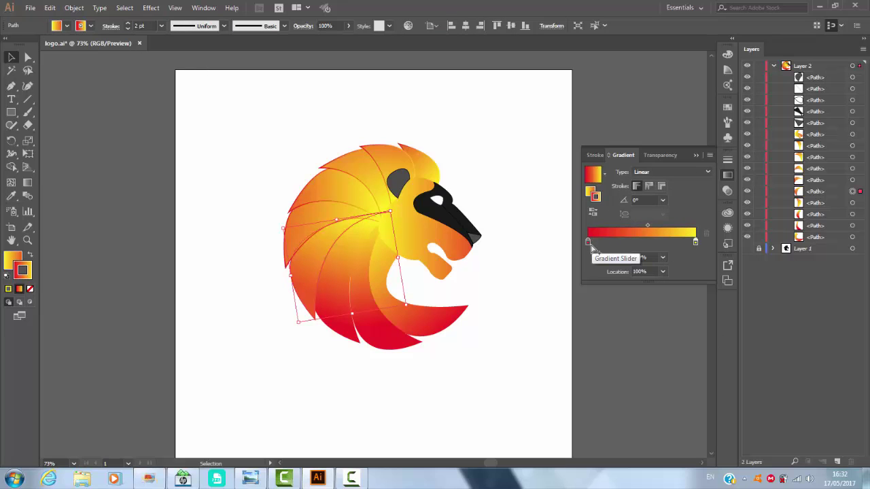
left_click(546, 258)
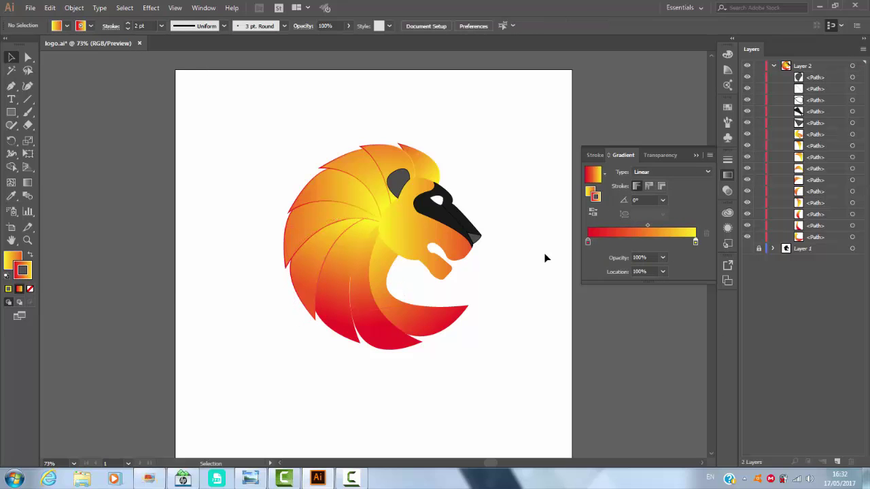
Make a lower strand's outline a 2 pt orange-to-yellow gradient with midpoint near 61%.
left_click(344, 260)
left_click(588, 242)
double_click(588, 242)
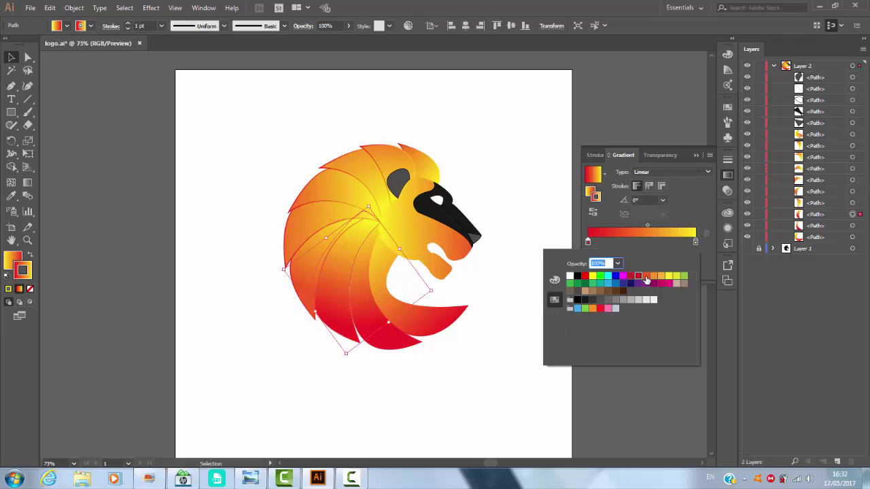
left_click(599, 270)
left_click_drag(647, 225, 653, 225)
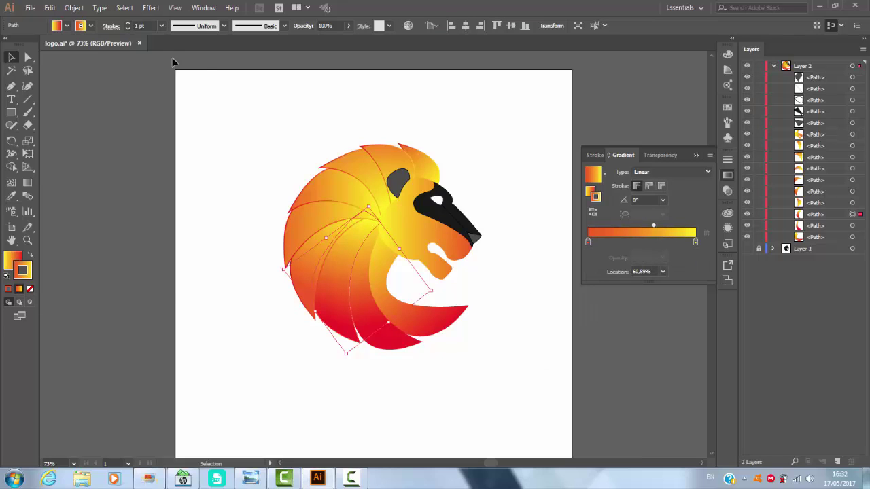
left_click(161, 25)
left_click(173, 82)
left_click(539, 281)
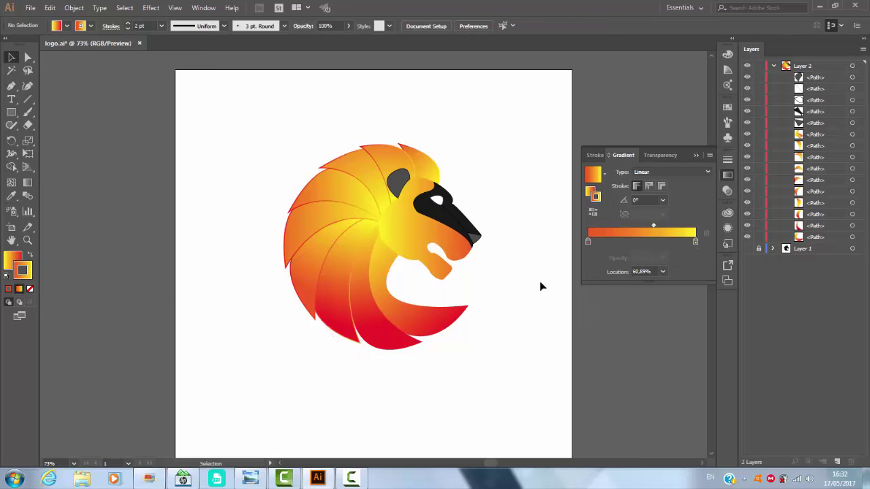
Give the red lower mane strand a 2 pt gradient outline.
left_click(372, 329)
left_click(161, 25)
left_click(708, 172)
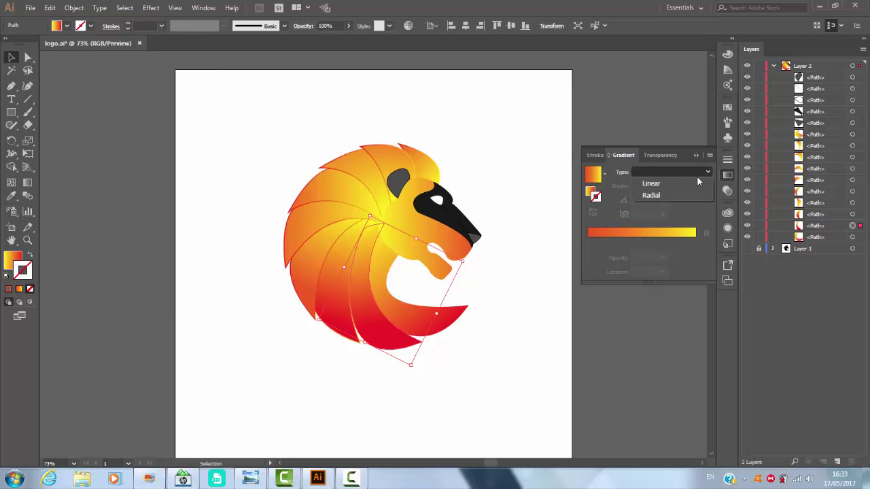
left_click(642, 179)
left_click(161, 25)
left_click(175, 85)
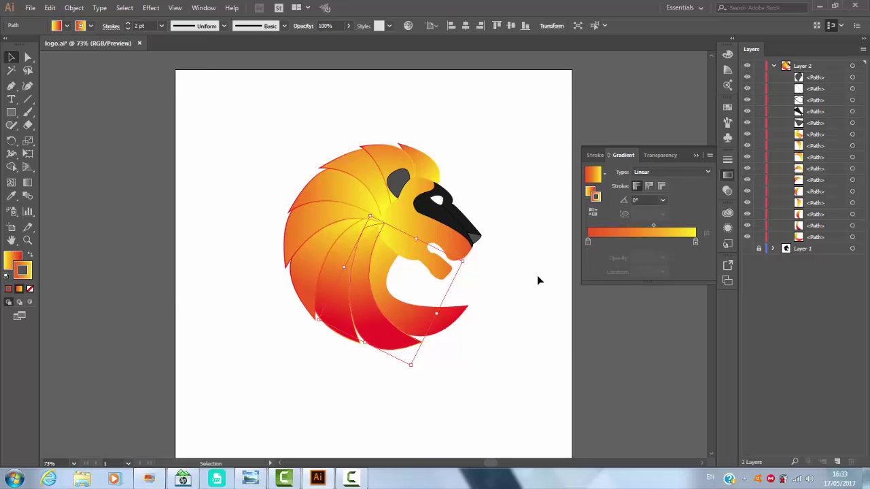
left_click(537, 275)
Give the lower red jaw piece a 3 pt linear gradient outline.
left_click(429, 317)
left_click(707, 172)
left_click(642, 180)
left_click(161, 25)
left_click(176, 85)
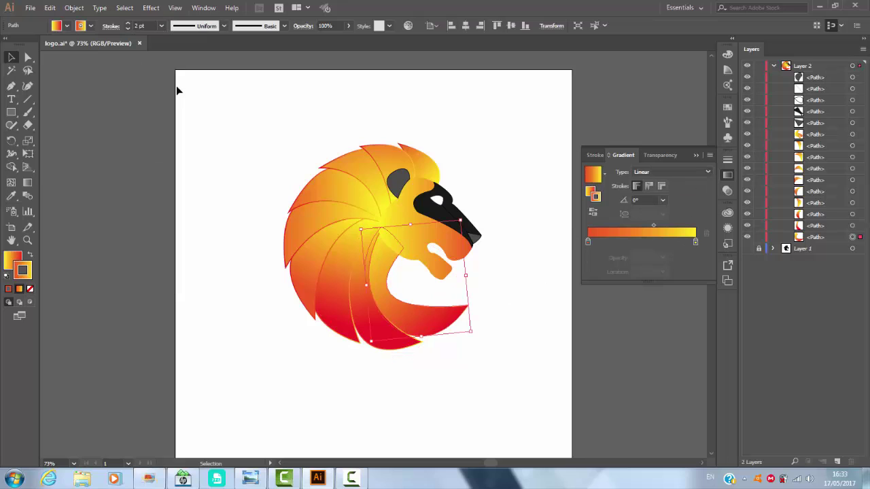
left_click(161, 26)
left_click(176, 97)
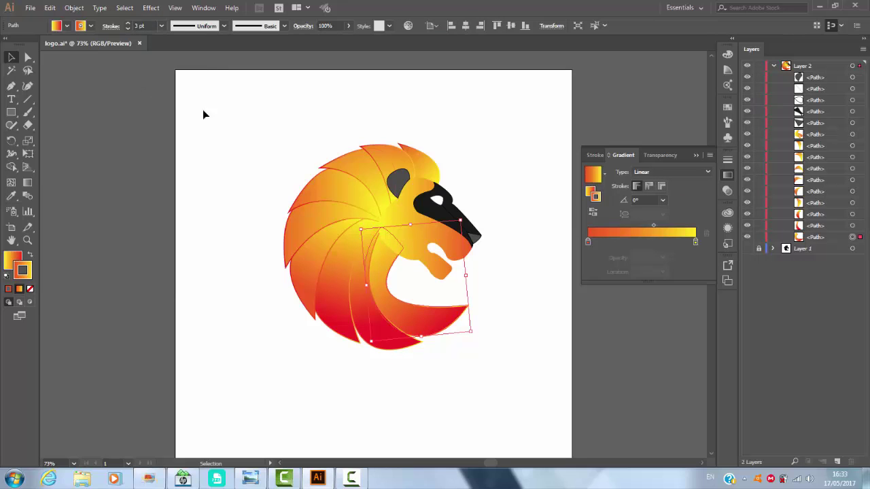
Give the face a 2 pt reversed gradient outline running yellow to orange.
left_click(516, 284)
left_click(414, 224)
left_click(704, 173)
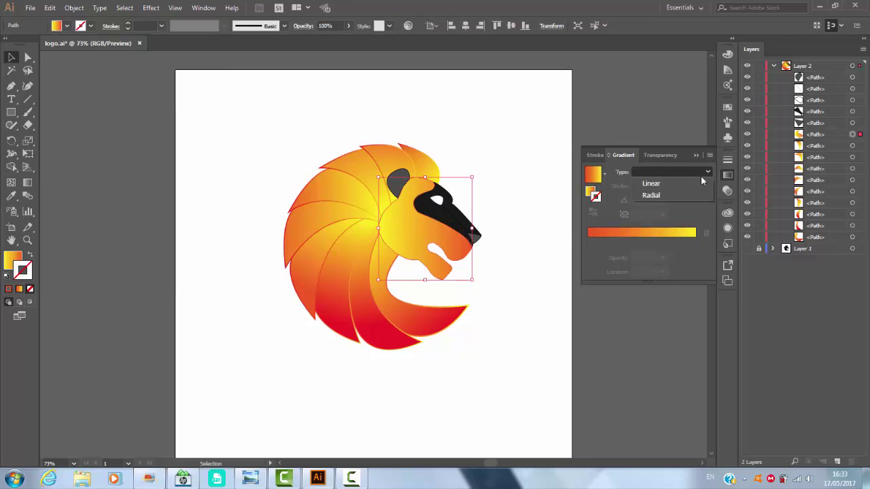
left_click(161, 25)
left_click(175, 85)
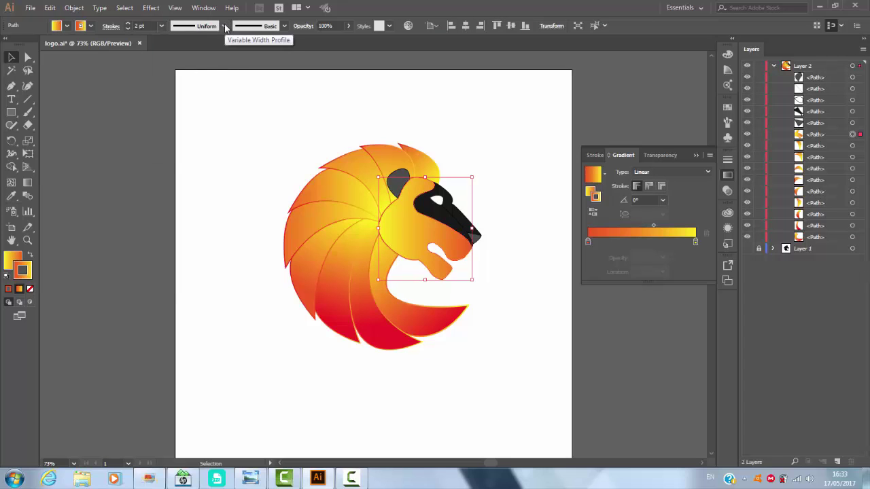
left_click(594, 214)
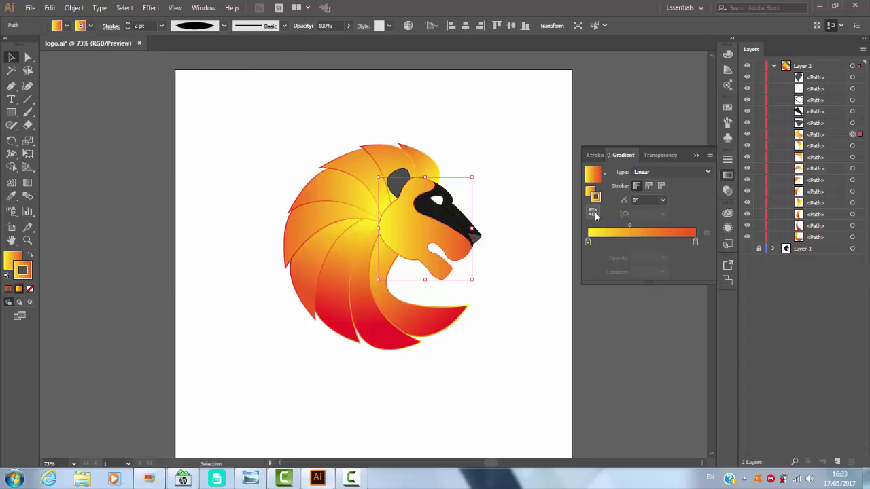
left_click(539, 252)
Fill the ear black and give it a 3 pt reversed linear gradient outline.
left_click(398, 186)
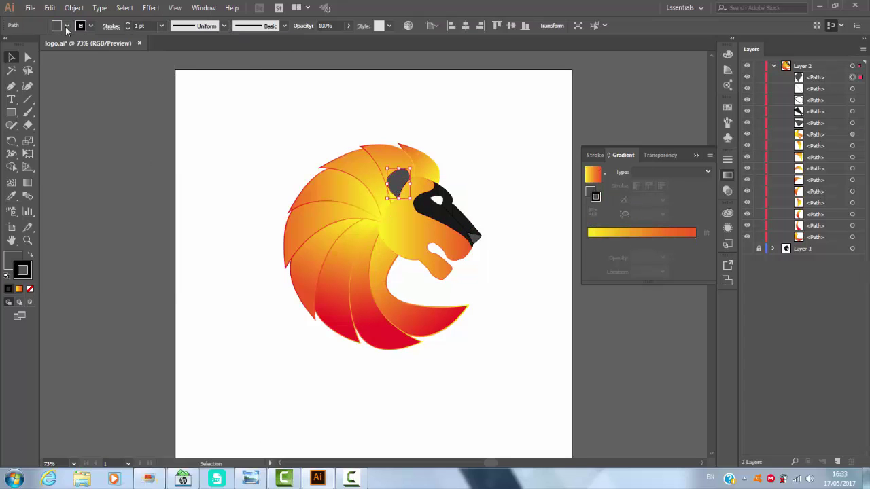
left_click(66, 25)
left_click(38, 77)
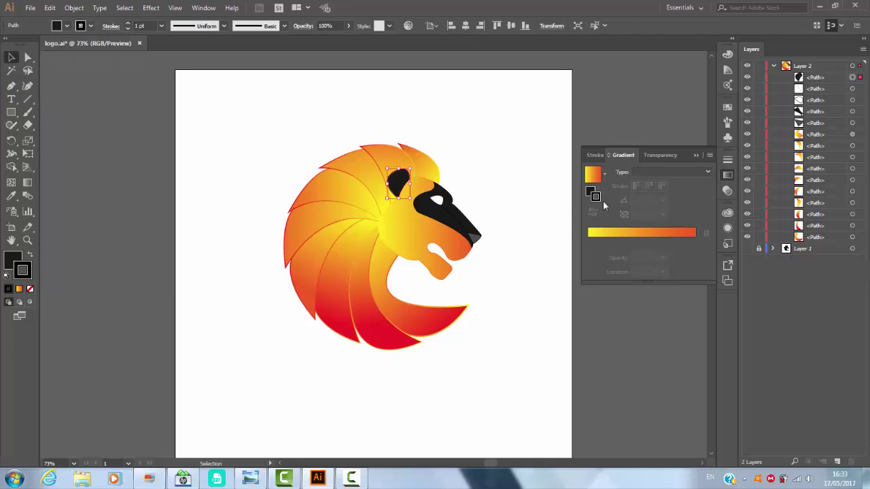
left_click(593, 175)
left_click(161, 26)
left_click(172, 107)
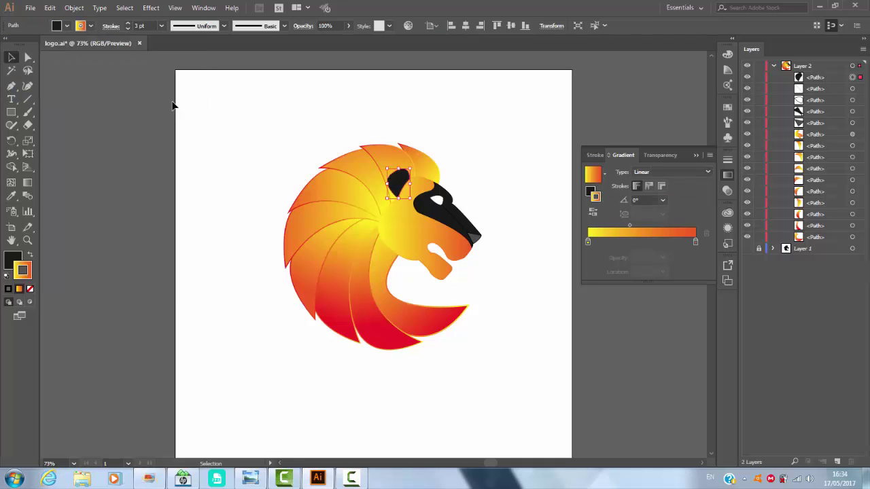
left_click(593, 213)
left_click(534, 236)
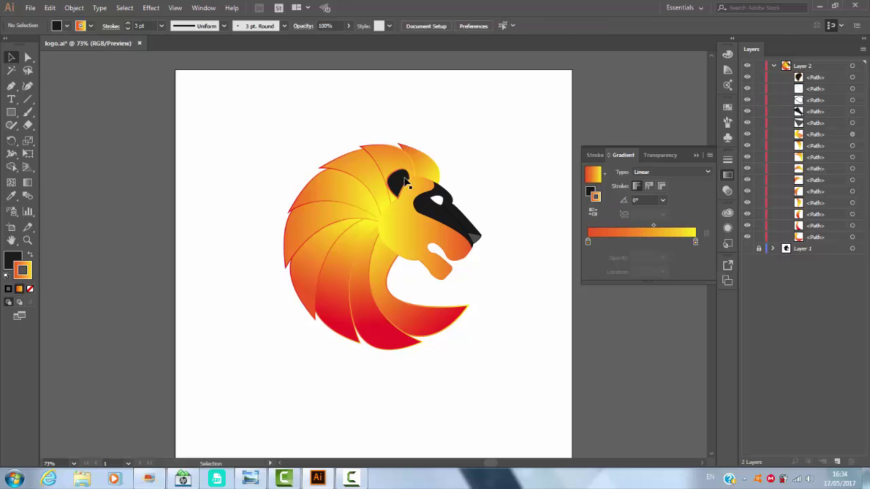
left_click(403, 181)
left_click(411, 227)
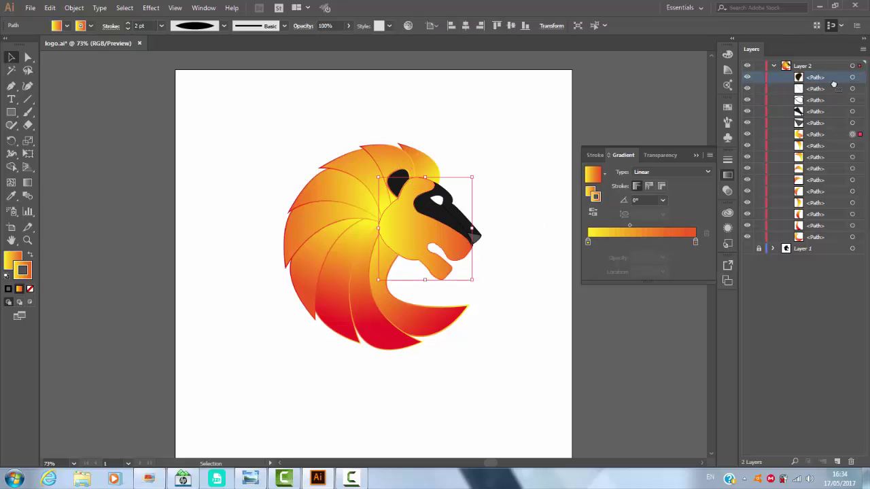
left_click(526, 158)
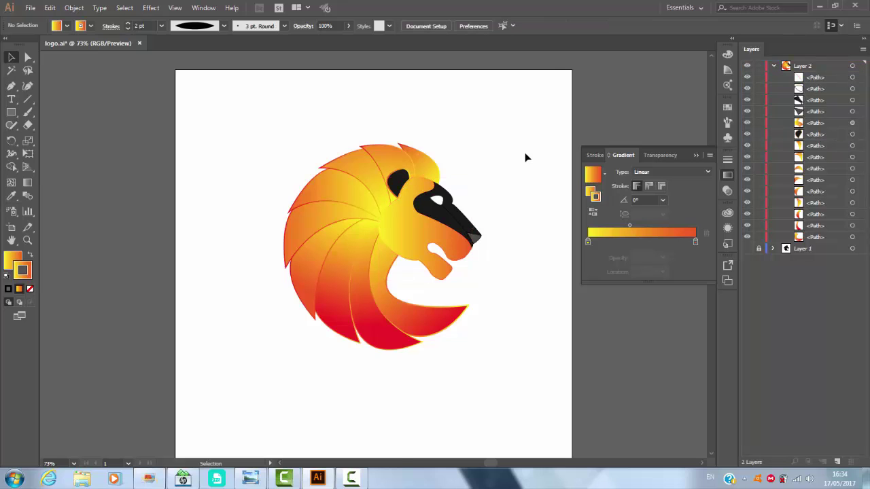
Zoom in on the lion's head and drag the nose line's top anchor up toward the eye.
left_click(464, 231)
key("z")
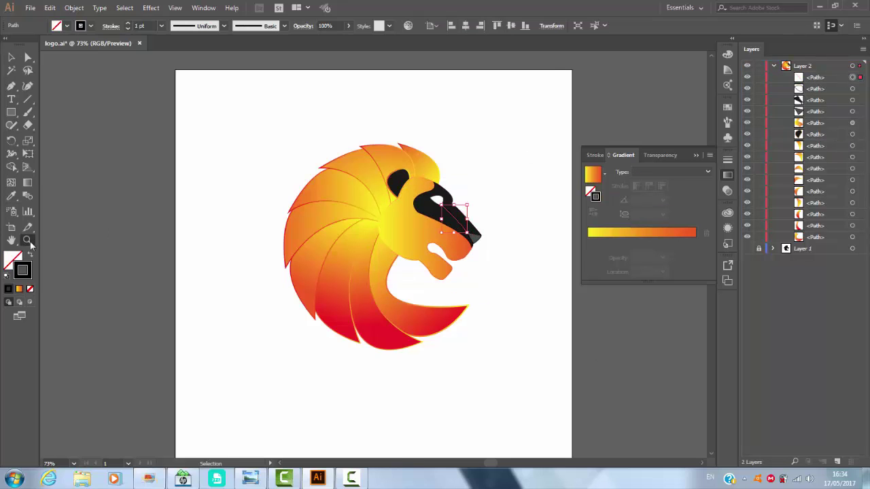
left_click_drag(396, 133, 520, 304)
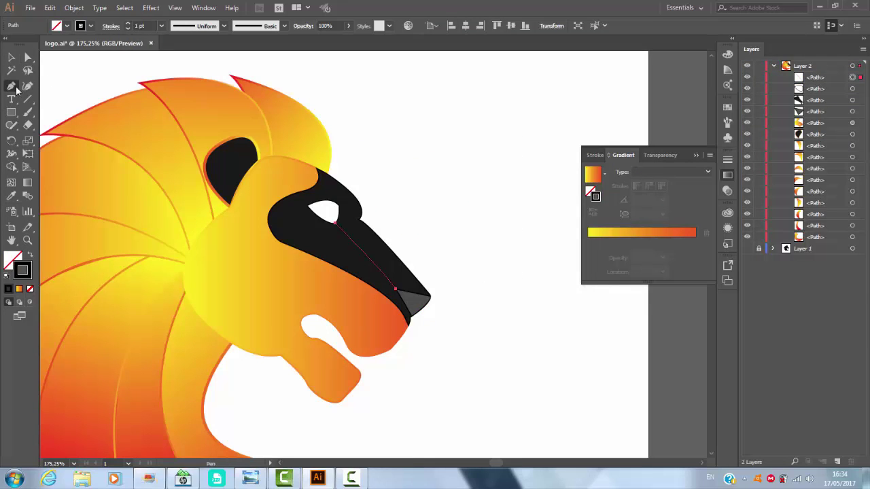
left_click_drag(11, 86, 62, 100)
key("a")
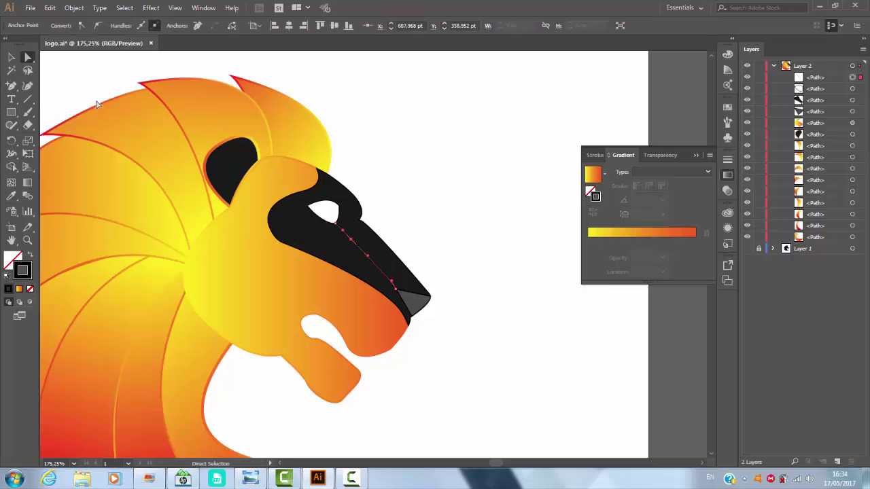
mouse_move(343, 230)
left_mouse_down()
mouse_move(339, 213)
mouse_move(331, 227)
left_mouse_up()
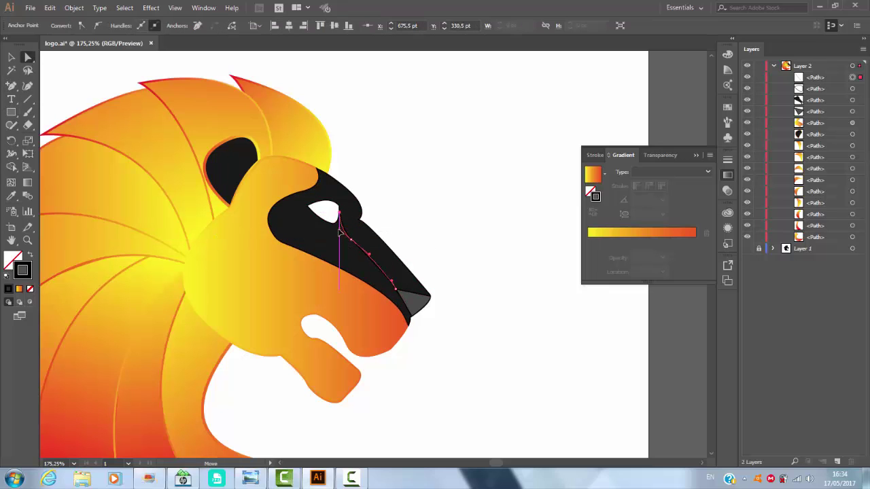
key("v")
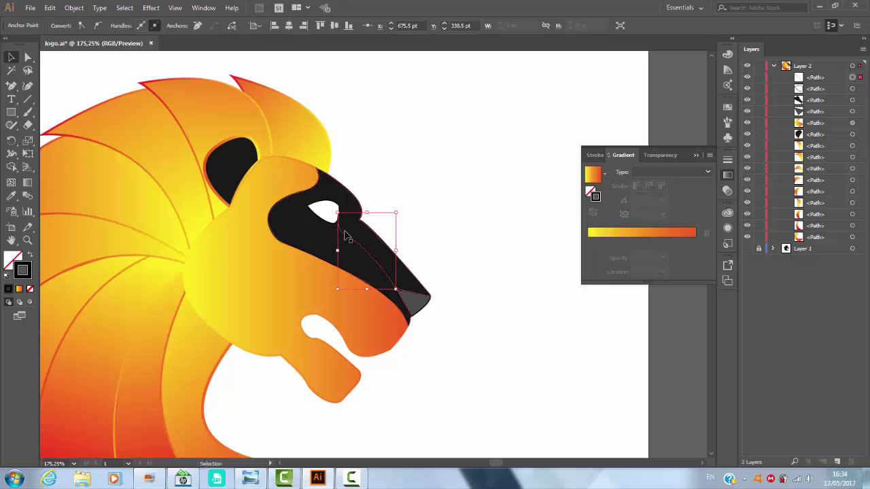
Give the nose line a grey 3 pt stroke.
left_click(91, 26)
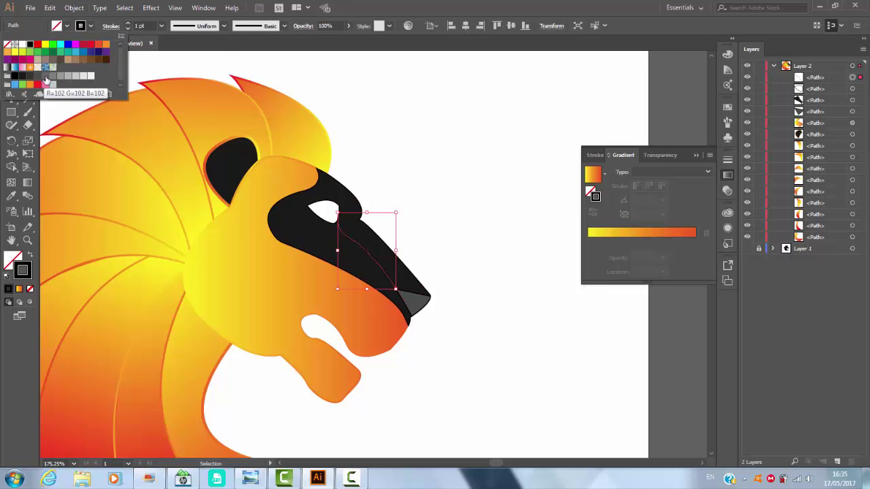
left_click(161, 26)
left_click(174, 111)
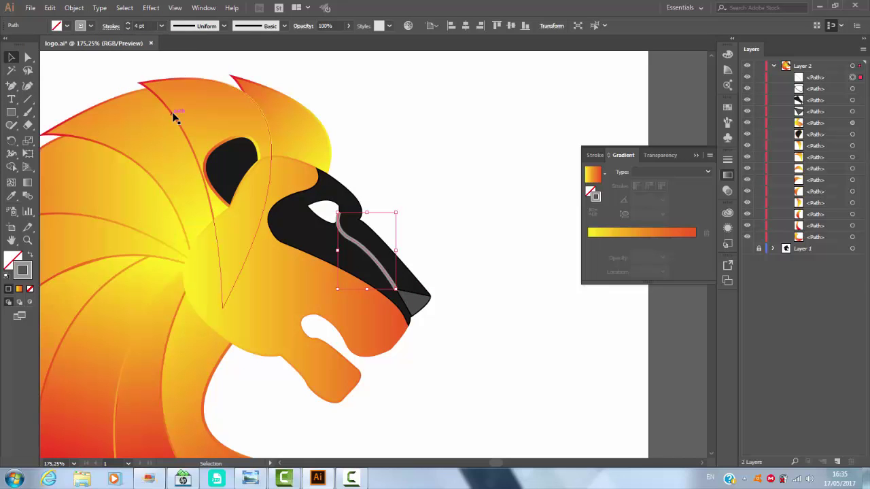
left_click(163, 27)
left_click(171, 91)
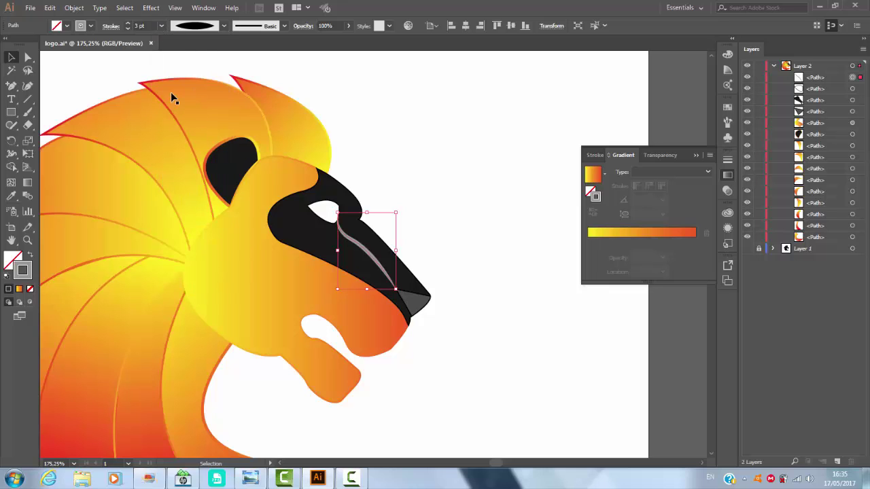
left_click(462, 220)
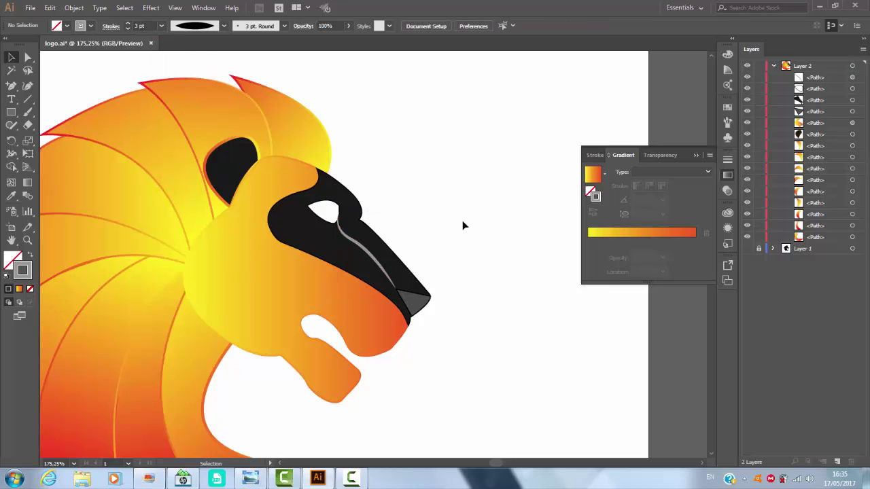
left_click(66, 25)
left_click(377, 263)
left_click(66, 26)
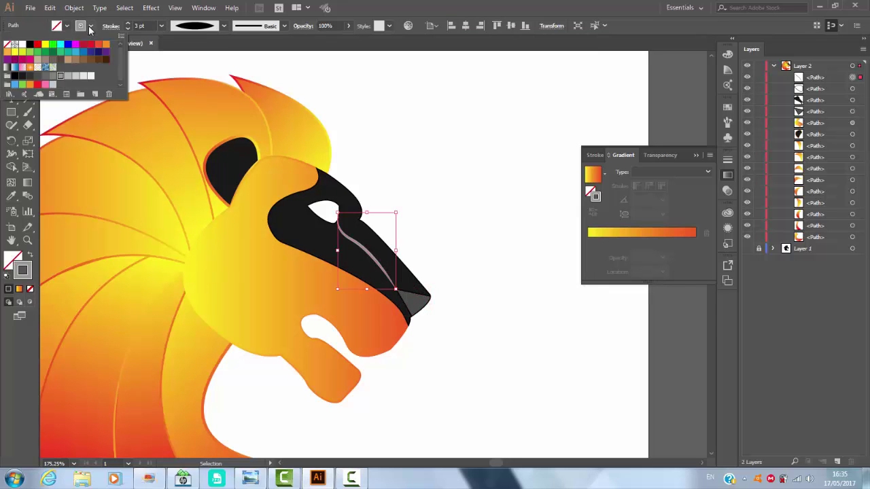
left_click(485, 167)
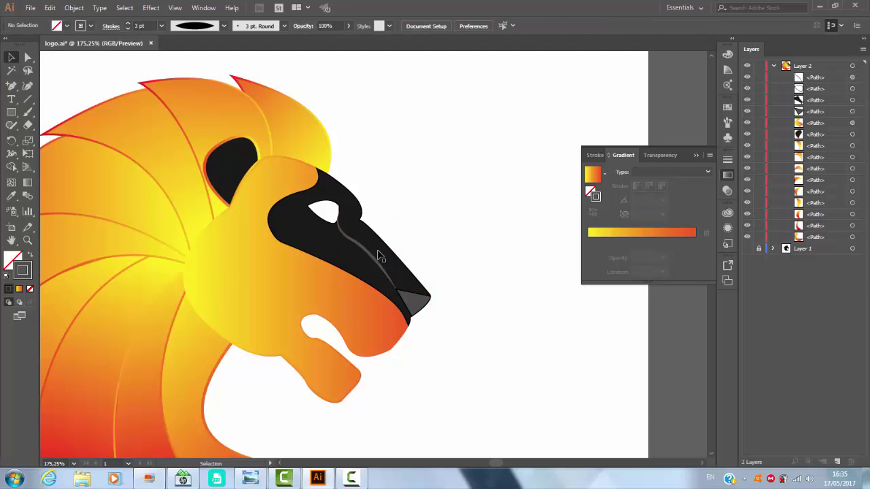
Zoom in on the eye and snap the nose line's top end onto the eye's edge.
key("z")
left_click_drag(340, 216, 376, 255)
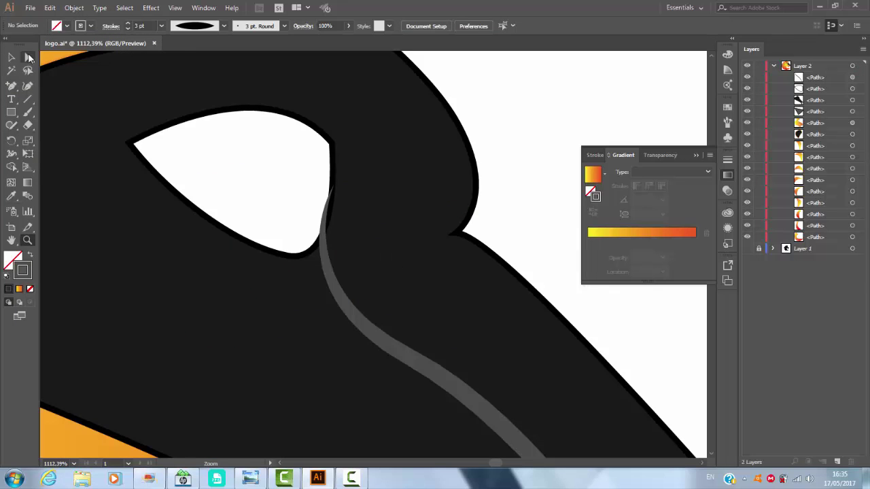
left_click(28, 57)
left_click(326, 247)
mouse_move(282, 287)
left_mouse_down()
mouse_move(291, 278)
mouse_move(267, 285)
mouse_move(286, 292)
left_mouse_up()
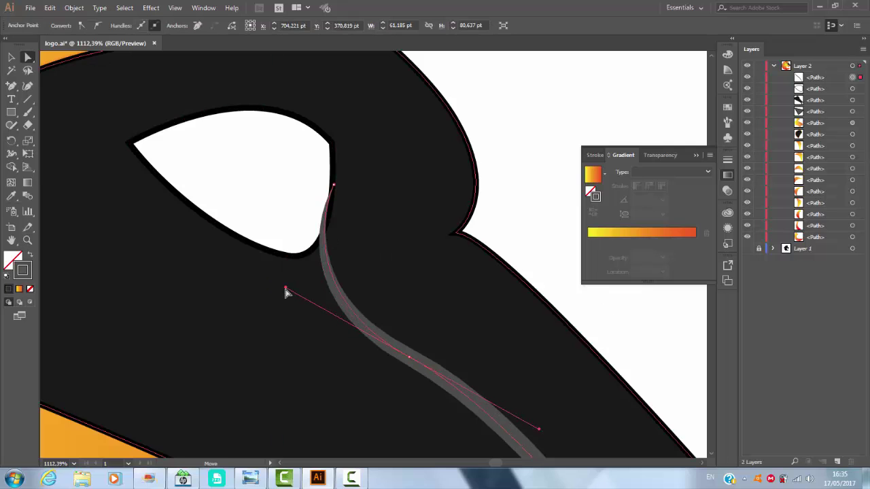
left_click(333, 184)
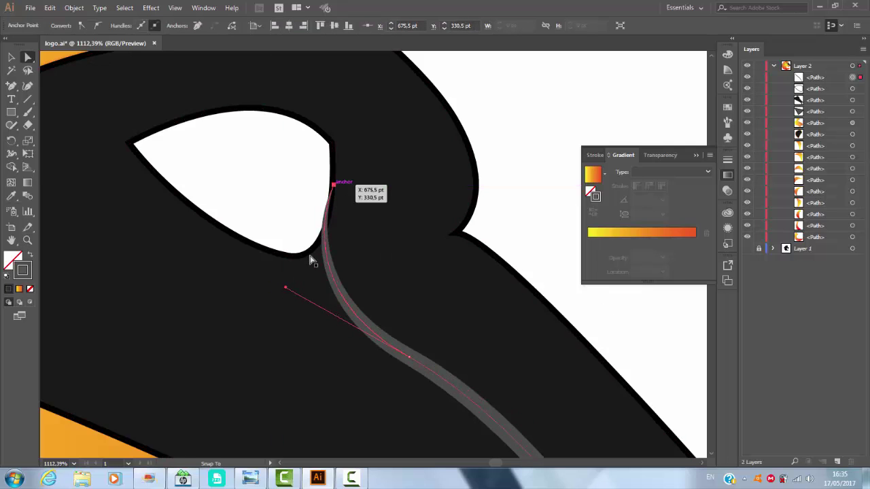
left_click(541, 175)
Give the white eye a 1 pt linear yellow-to-red gradient outline.
key("v")
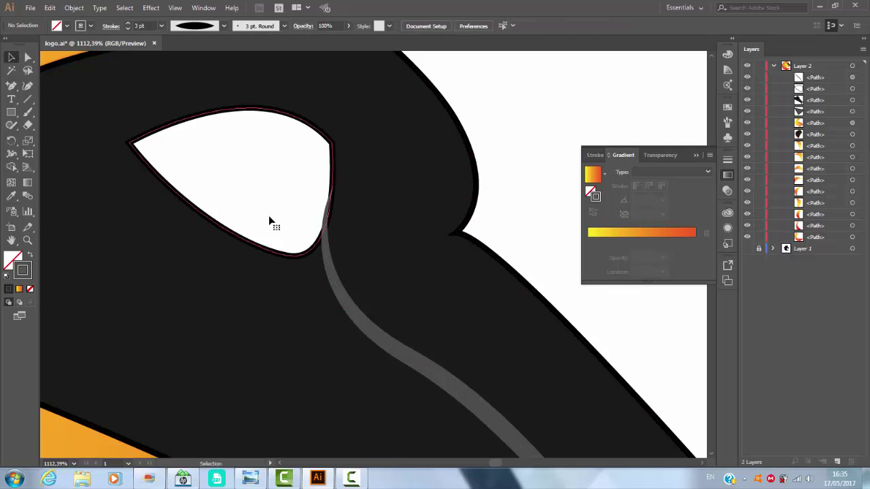
left_click(270, 218)
left_click(664, 175)
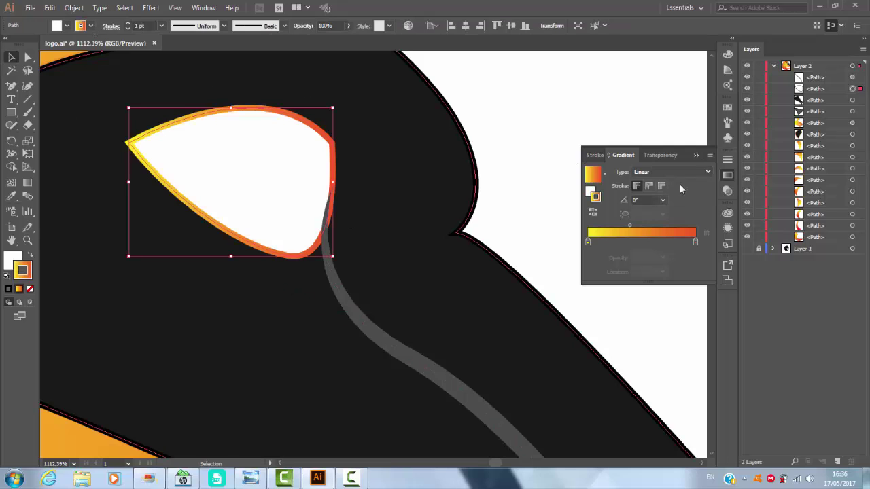
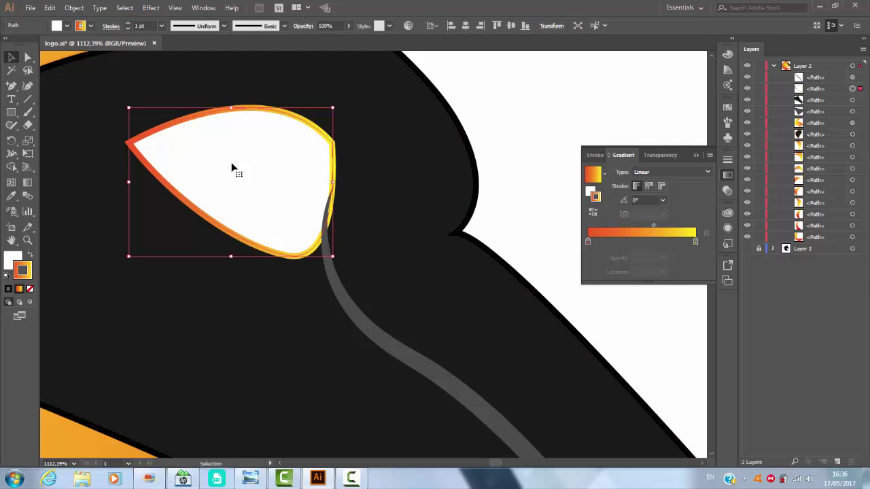
Fill the lion's eye with light grey and zoom in on the eye and snout.
left_click(67, 25)
left_click(83, 76)
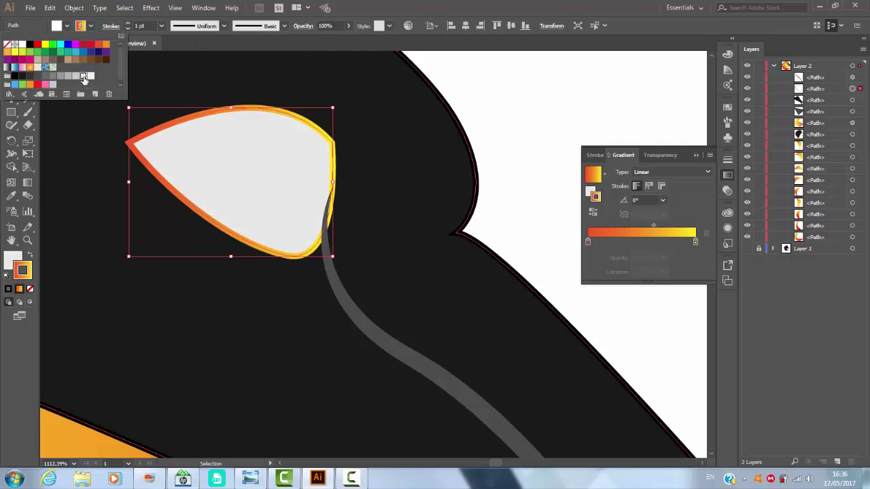
left_click(532, 148)
key("ctrl+0")
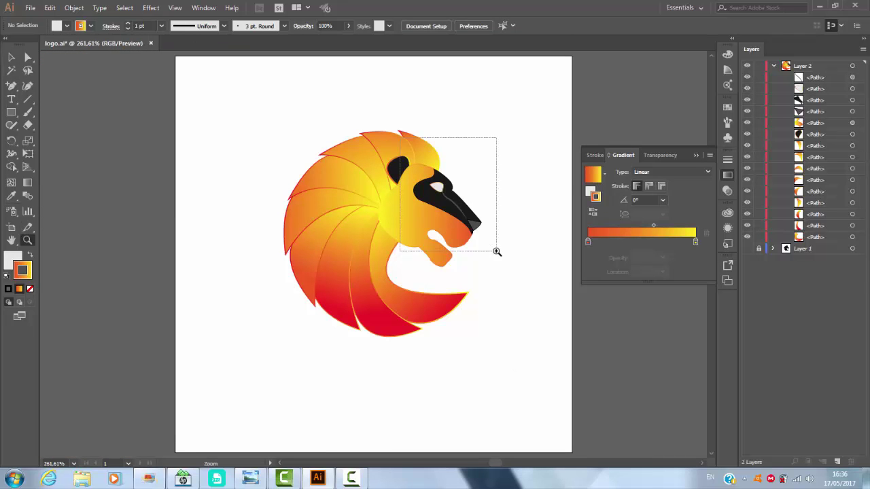
left_click_drag(400, 137, 497, 251)
left_click_drag(370, 194, 438, 340)
Apply Width Profile 1 to the eye's stroke for a tapered outline.
left_click(12, 59)
left_click(275, 136)
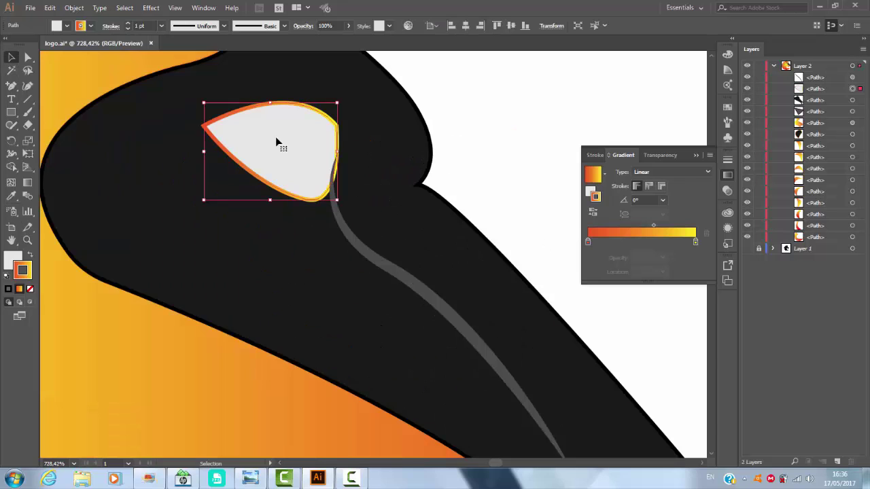
left_click(161, 25)
left_click(225, 26)
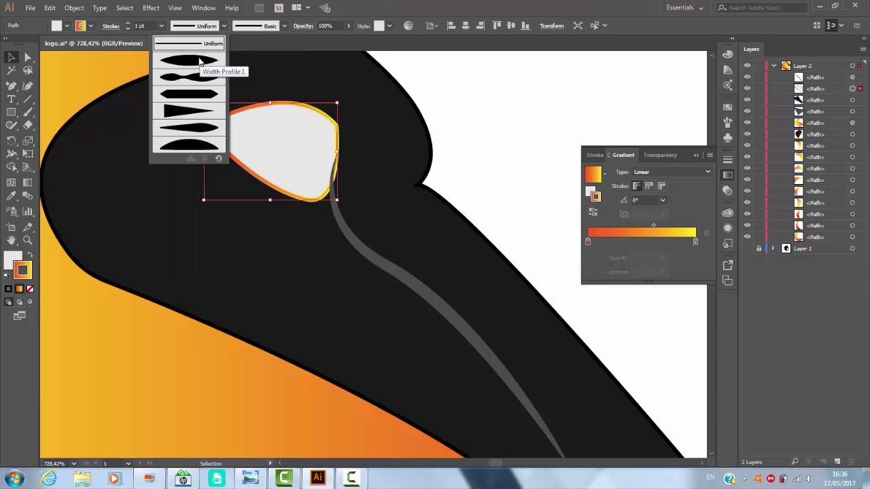
Move the grey line's top anchor onto the eye's edge and reshape its curve.
left_click(194, 64)
left_click(356, 243)
key("a")
left_click_drag(333, 158, 335, 155)
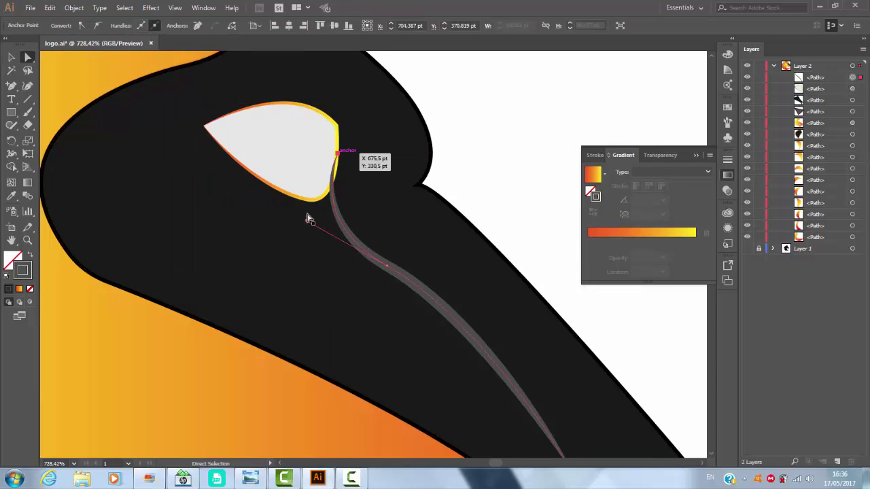
left_click_drag(326, 229, 326, 230)
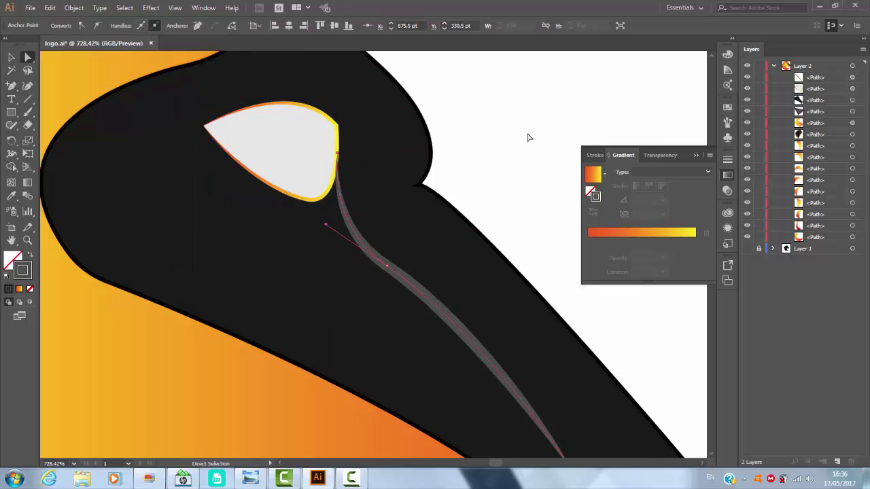
left_click(530, 138)
left_click(346, 218)
Adjust the curve handle of the grey line's top anchor so it meets the eye smoothly.
left_click(831, 75)
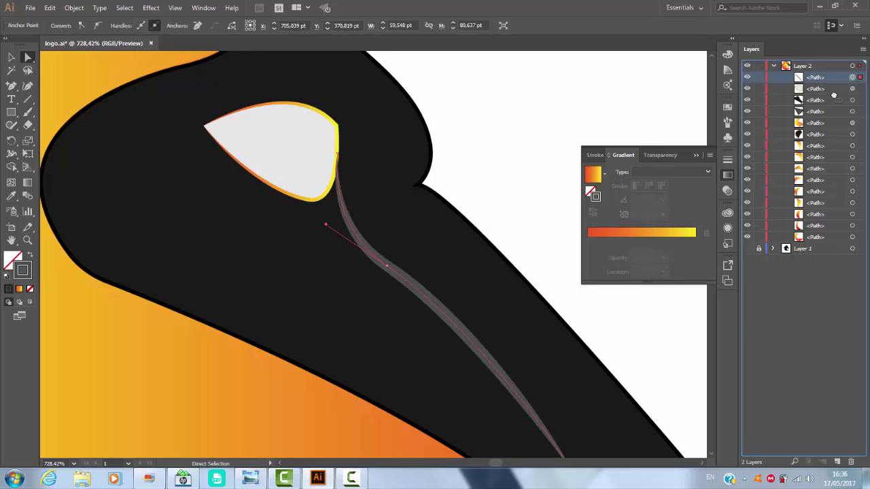
key("v")
left_click(512, 124)
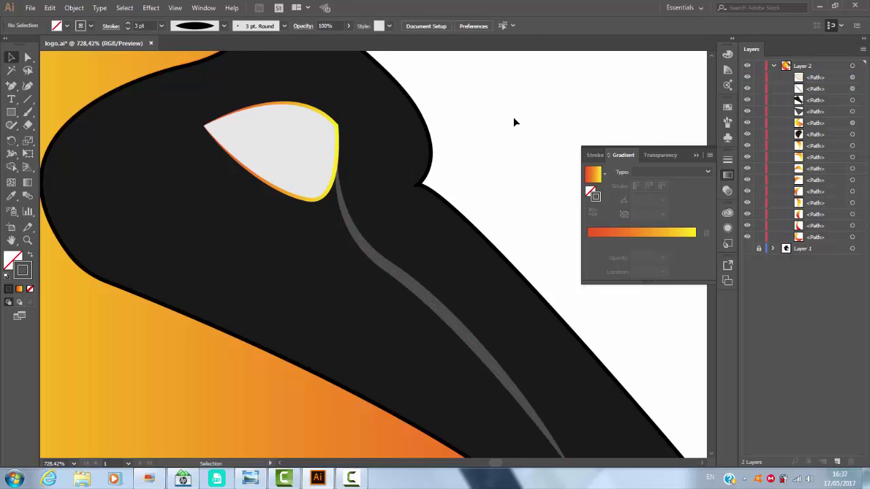
left_click(348, 227)
key("a")
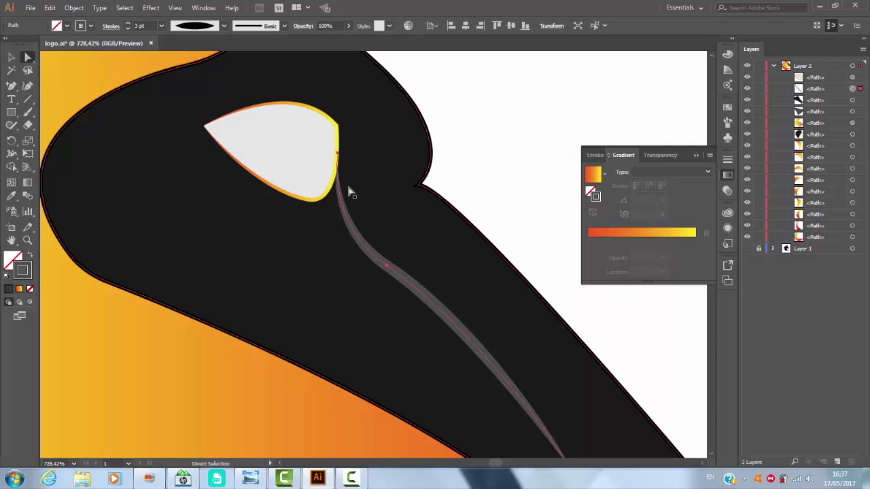
left_click(338, 156)
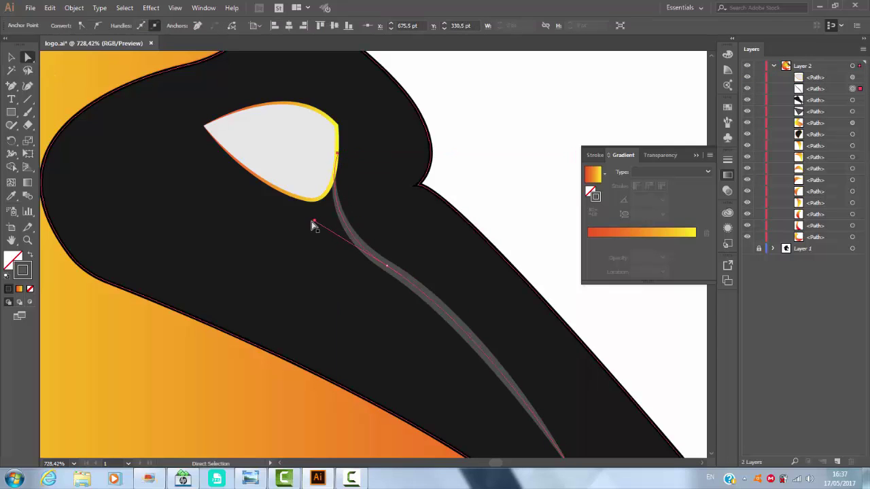
left_click_drag(316, 226, 311, 222)
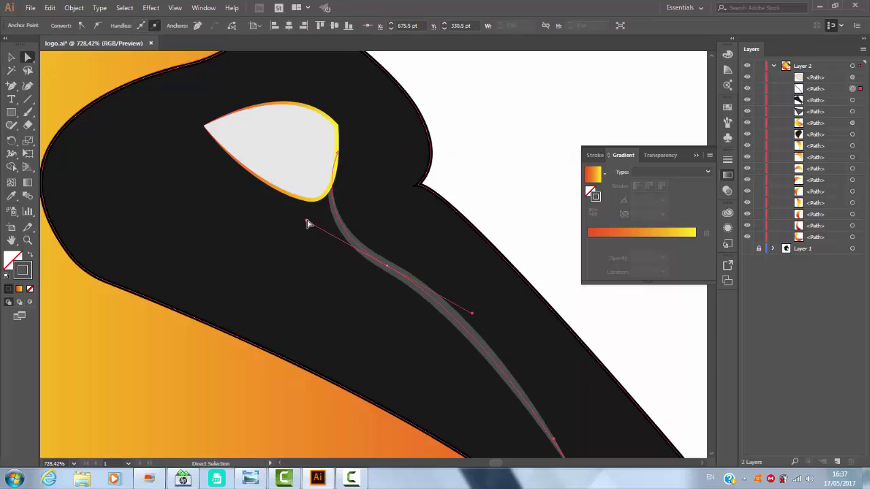
key("v")
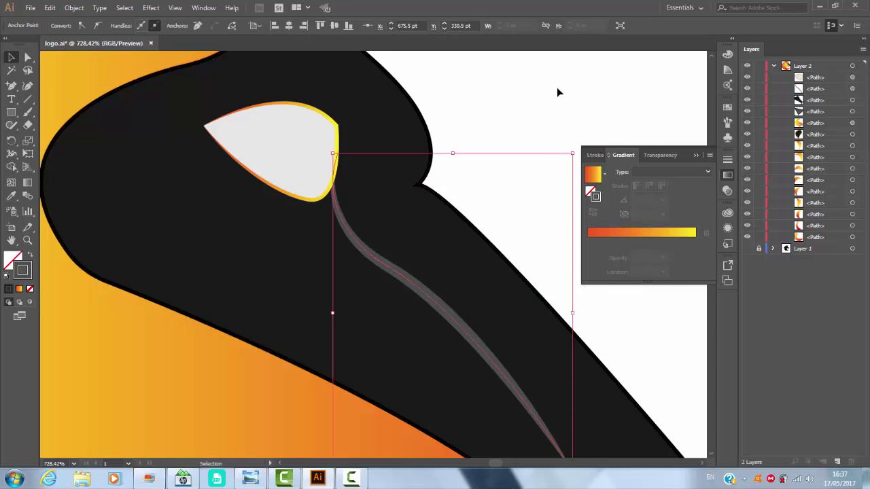
left_click(557, 90)
Reverse the top mane piece's gradient and set its end stop to orange.
key("ctrl+0")
left_click(425, 148)
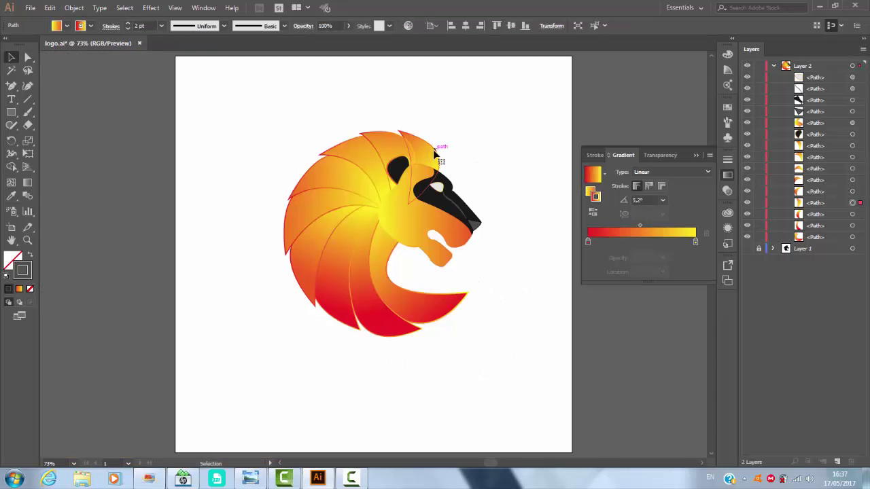
left_click(593, 212)
left_click(519, 165)
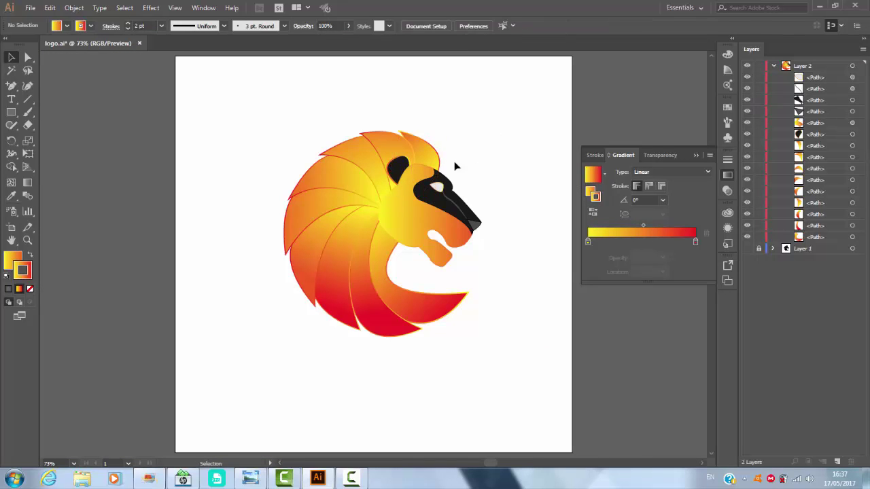
left_click(453, 163)
double_click(695, 242)
left_click(651, 276)
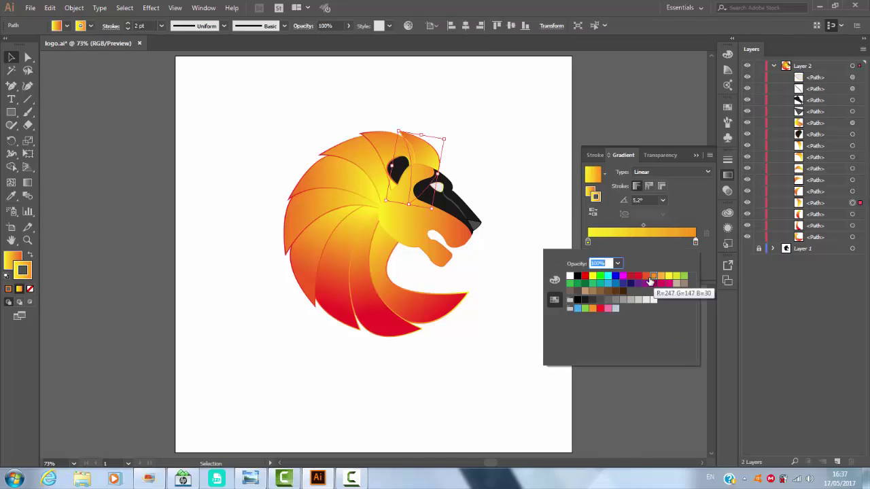
left_click(534, 197)
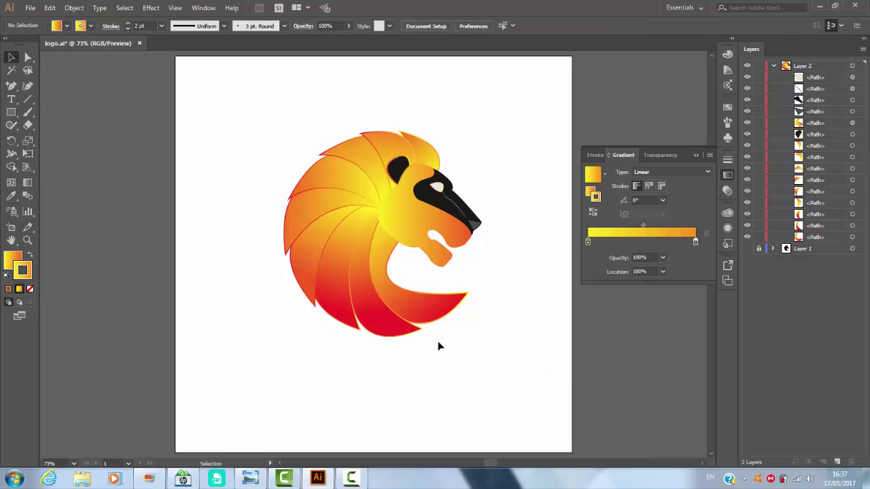
Group all lion pieces, scale to about 385 × 402 pt, and centre on the artboard.
mouse_move(499, 123)
left_mouse_down()
mouse_move(369, 379)
mouse_move(265, 373)
left_mouse_up()
right_click(388, 218)
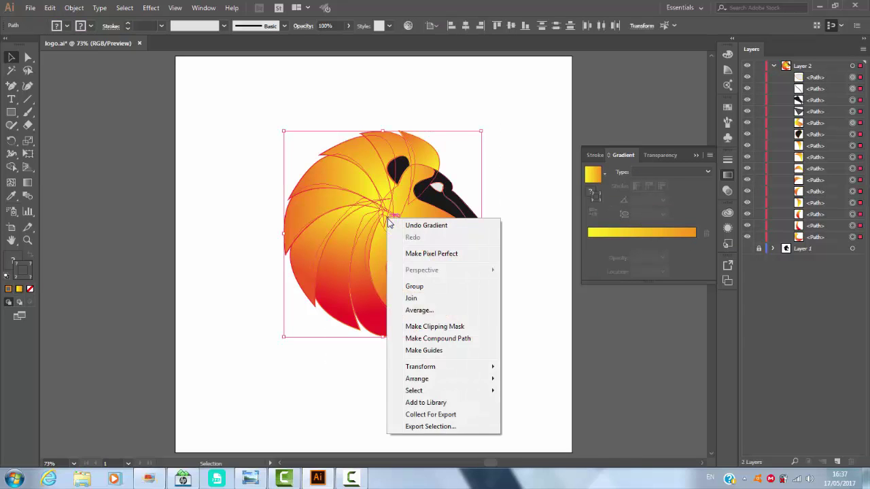
left_click(423, 286)
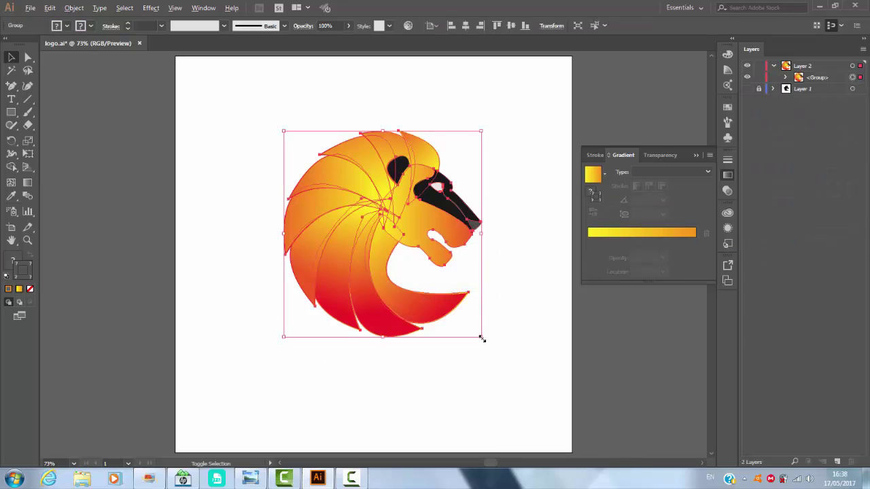
mouse_move(482, 338)
left_mouse_down()
mouse_move(471, 313)
mouse_move(463, 319)
mouse_move(469, 325)
left_mouse_up()
left_click(467, 26)
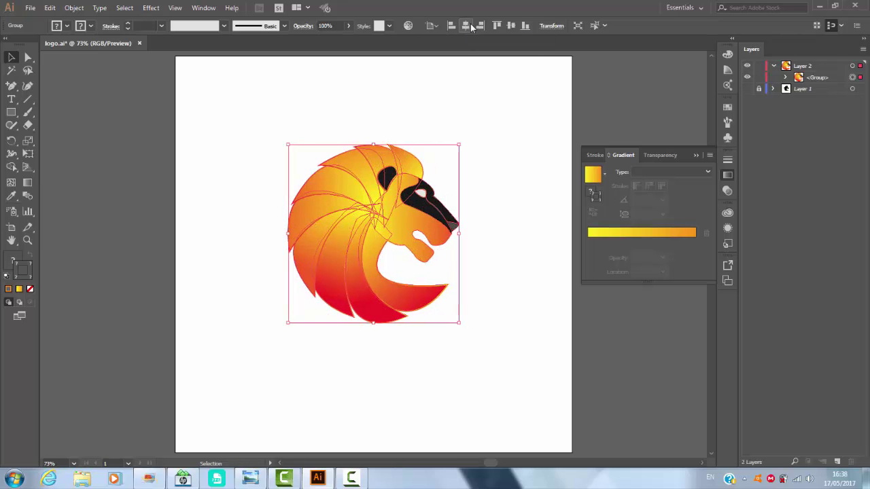
left_click(510, 26)
left_click(696, 155)
left_click(513, 249)
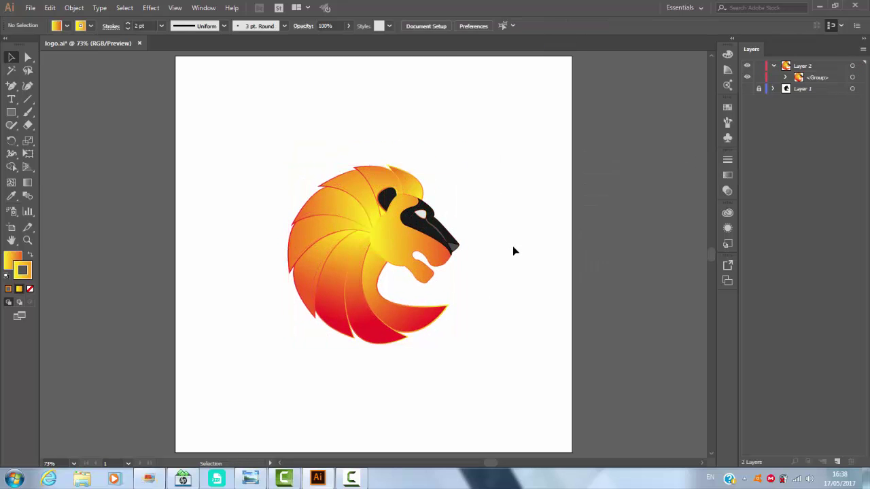
Draw a rectangle covering the whole artboard and send it behind the lion.
left_click(16, 118)
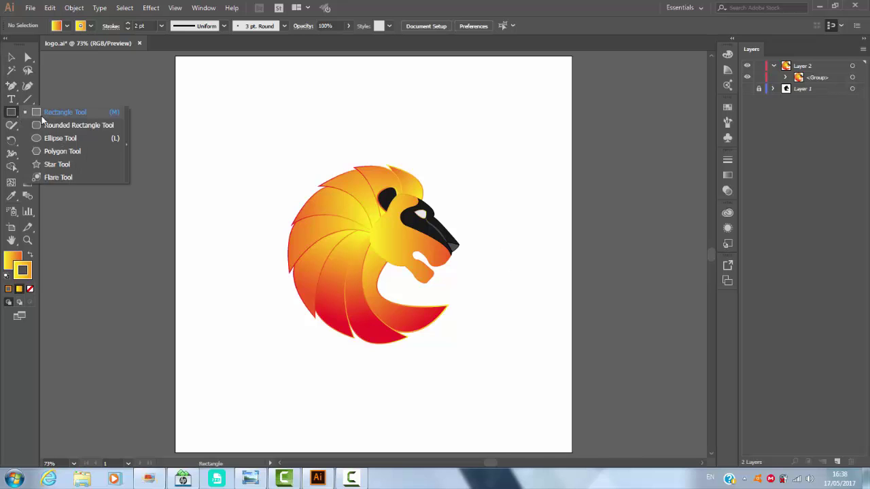
mouse_move(176, 56)
left_mouse_down()
mouse_move(565, 457)
mouse_move(573, 452)
left_mouse_up()
right_click(486, 169)
left_click(635, 383)
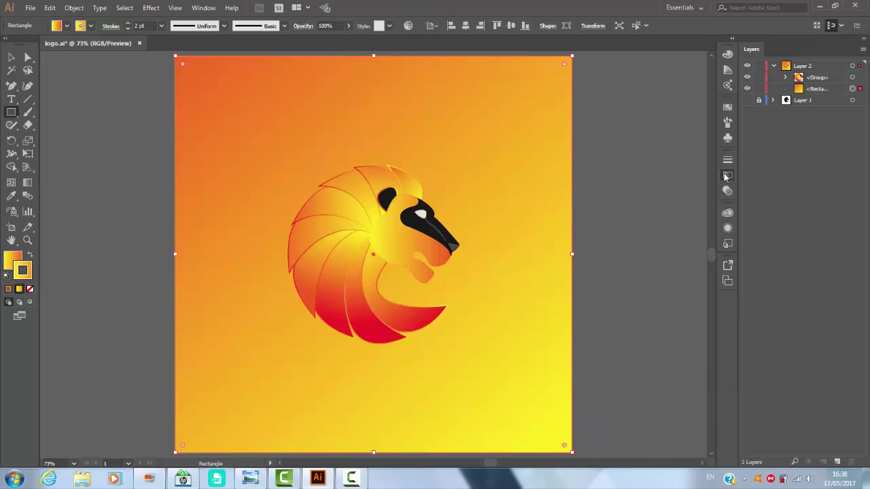
Give the background the White, Black gradient with a light grey right stop, type Radial.
left_click(727, 175)
left_click(605, 174)
left_click(558, 192)
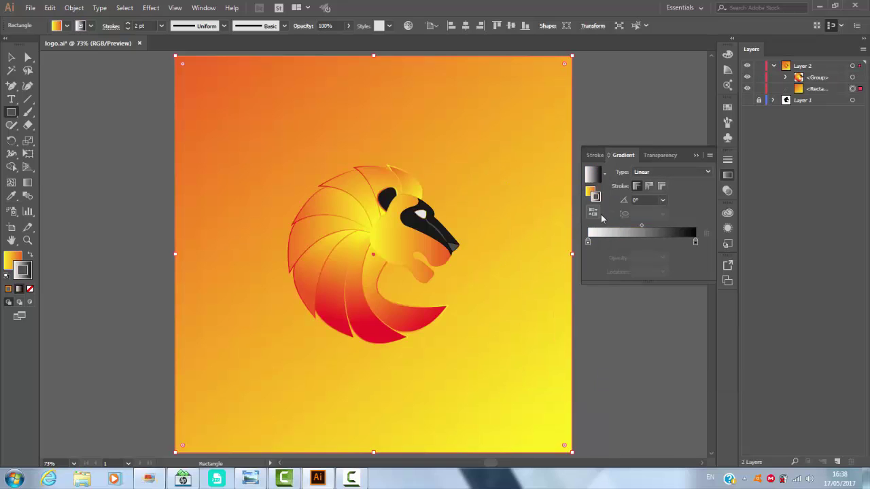
double_click(695, 243)
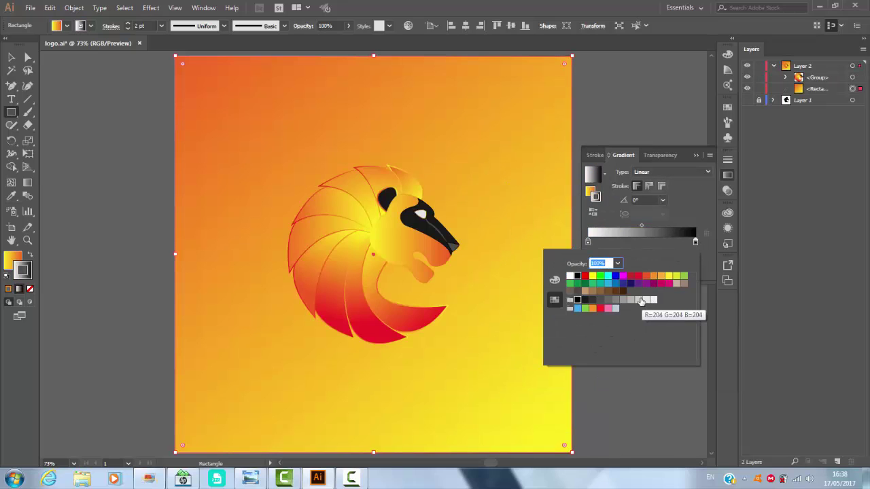
left_click(641, 301)
left_click(687, 171)
left_click(678, 196)
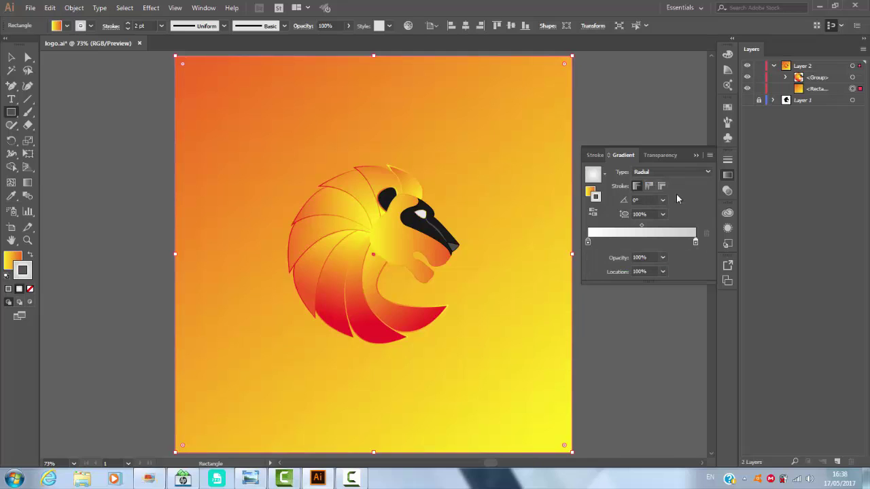
left_click(590, 191)
Reapply the White, Black preset to the fill as a radial gradient with a lighter grey outer stop.
left_click(605, 174)
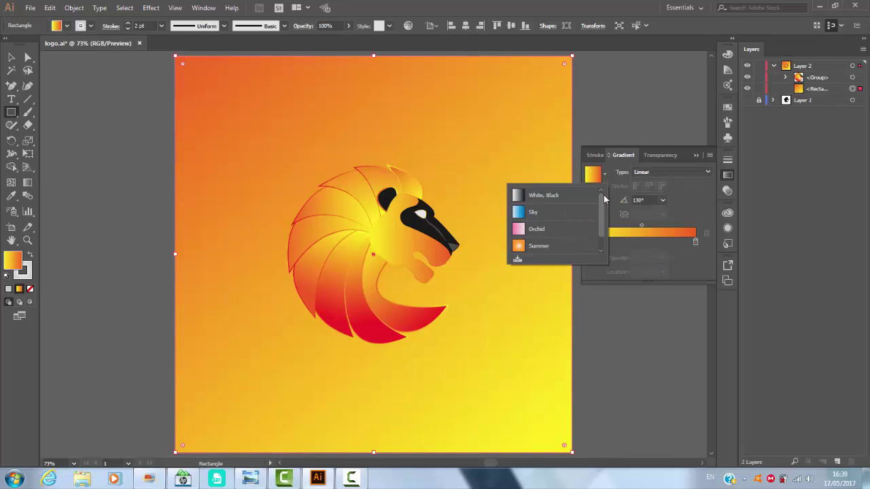
left_click(544, 193)
double_click(695, 242)
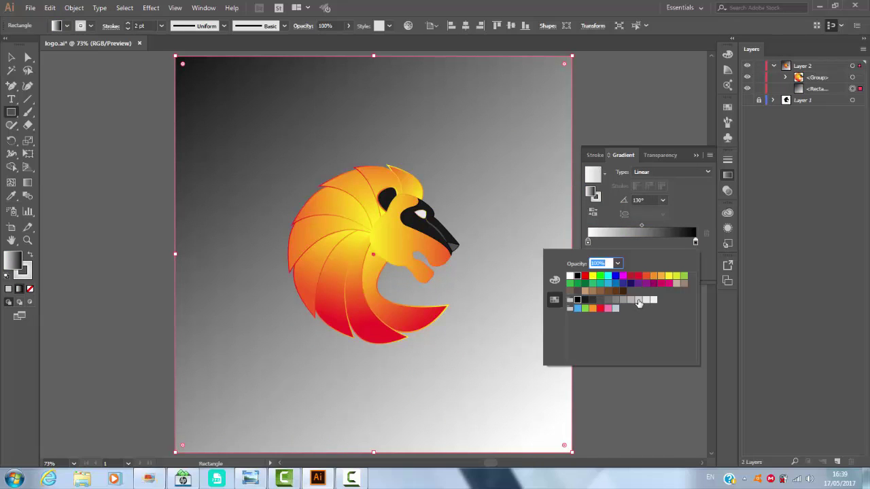
left_click(646, 300)
left_click(624, 300)
left_click(673, 172)
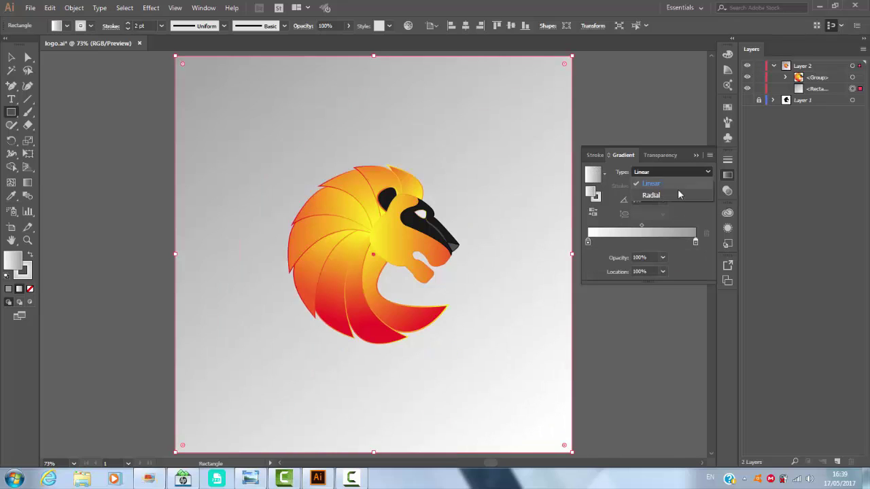
left_click(677, 195)
double_click(695, 242)
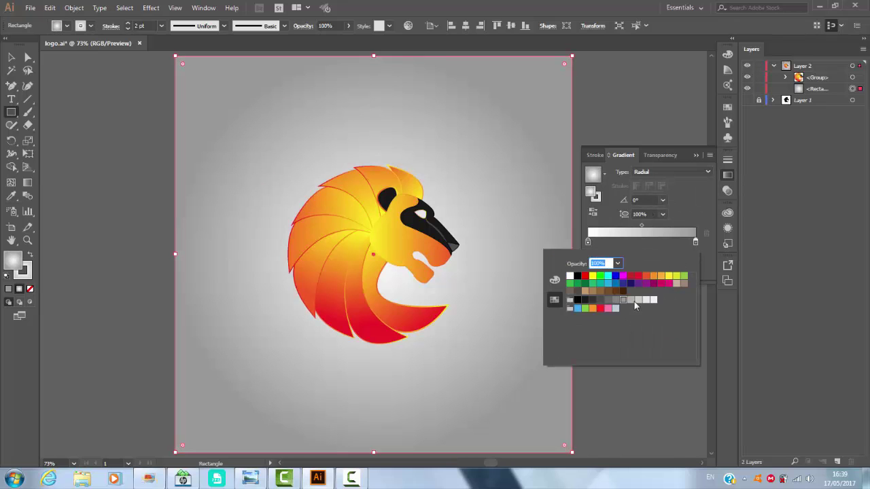
left_click(639, 300)
Fine-tune the background gradient on the artwork and lock the rectangle in Layers.
left_click(27, 182)
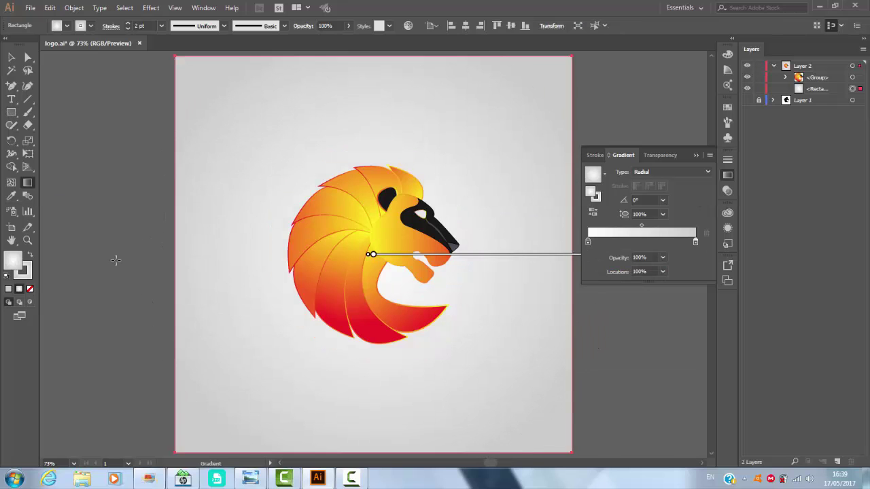
left_click(696, 155)
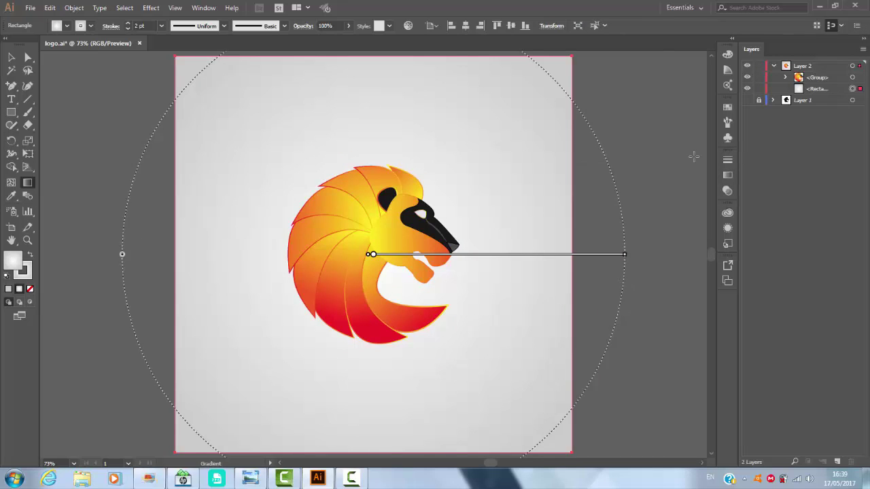
left_click(13, 58)
left_click(759, 89)
Draw a circle to the left of the lion with the Ellipse tool.
left_click(435, 262)
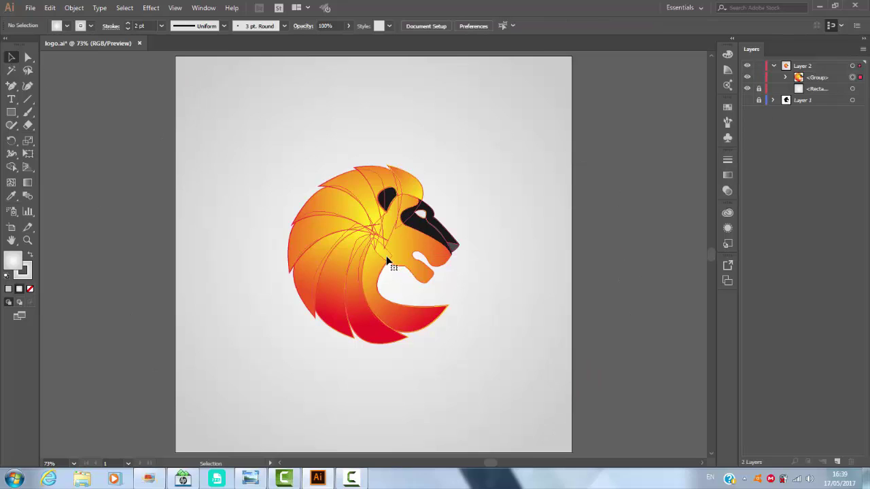
scroll(518, 346, "down", 1)
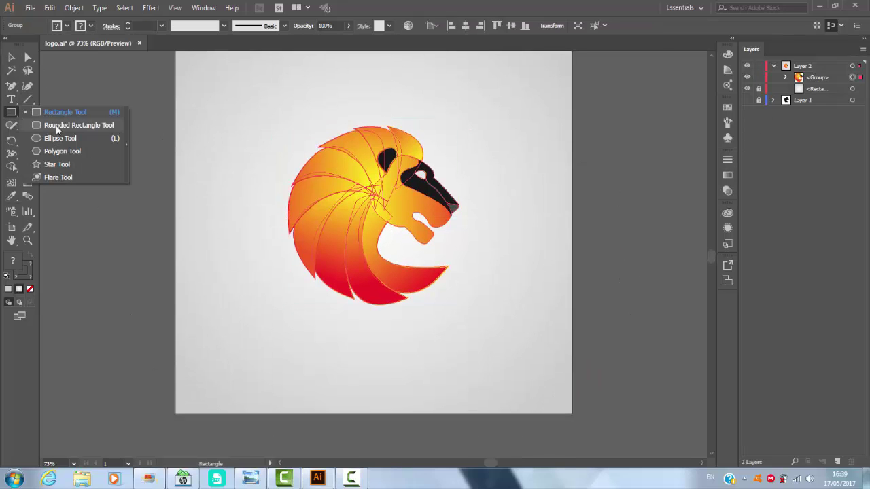
left_click_drag(18, 118, 68, 138)
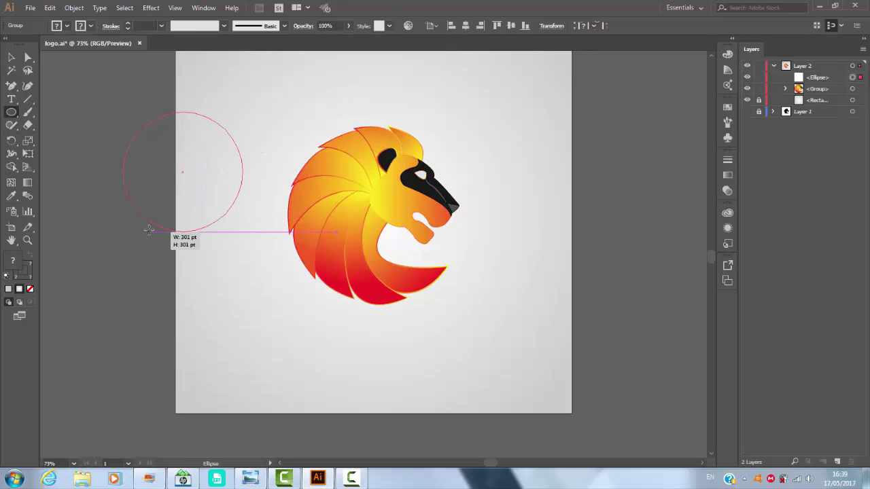
left_click_drag(243, 112, 123, 231)
Fill the circle with a radial black-to-transparent gradient, dark at the centre.
left_click(728, 175)
double_click(695, 242)
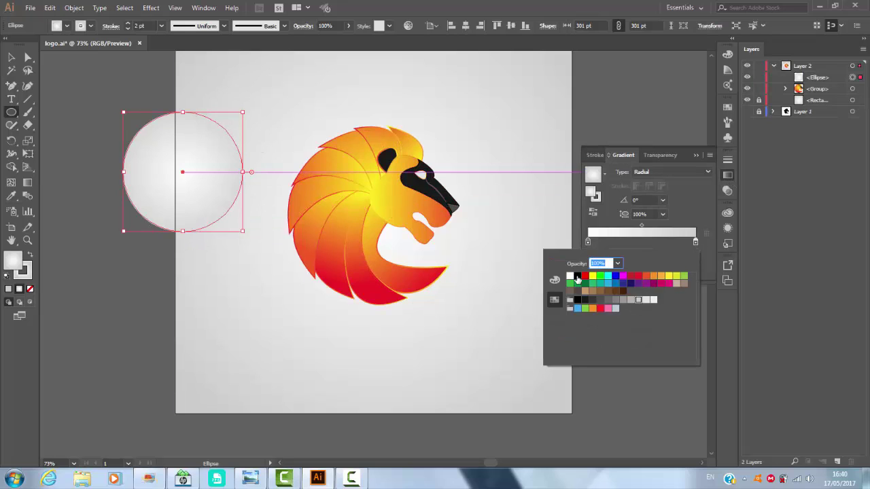
left_click(599, 273)
left_click(588, 243)
double_click(588, 243)
left_click(618, 263)
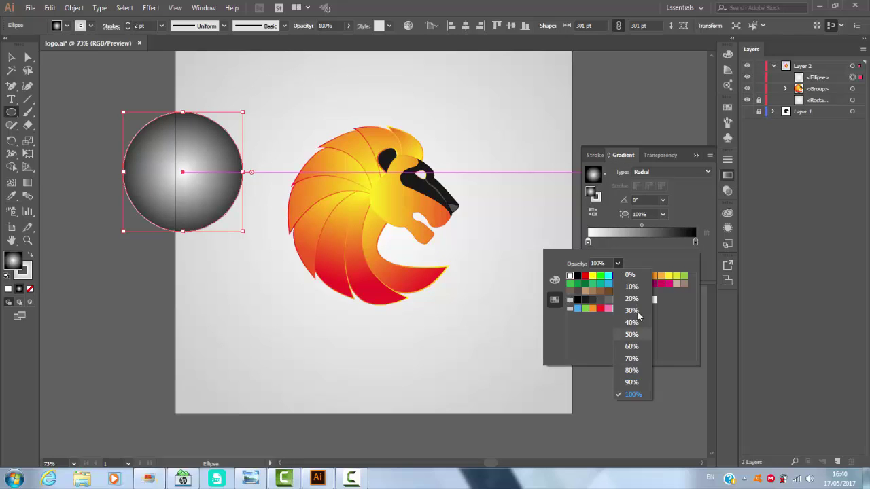
left_click(632, 274)
left_click(712, 173)
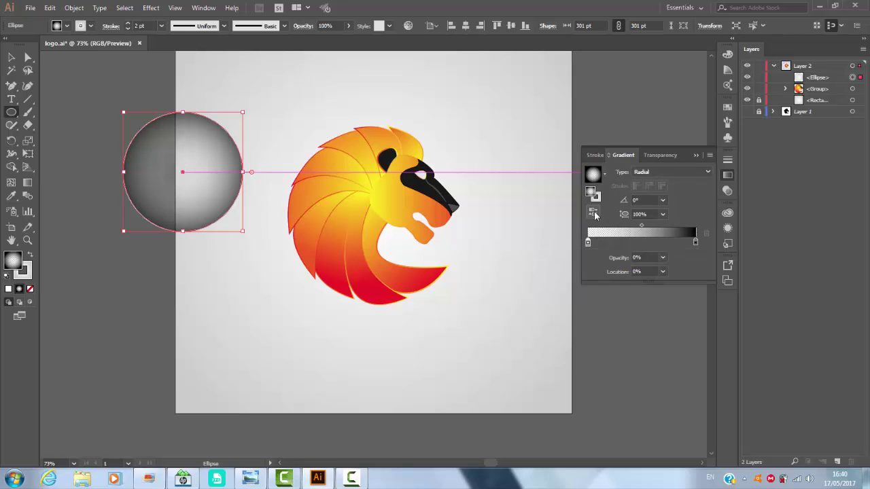
left_click(594, 211)
Squash the circle into a thin flat ellipse and place it behind the lion group in Layers.
key("v")
left_click_drag(204, 154, 269, 143)
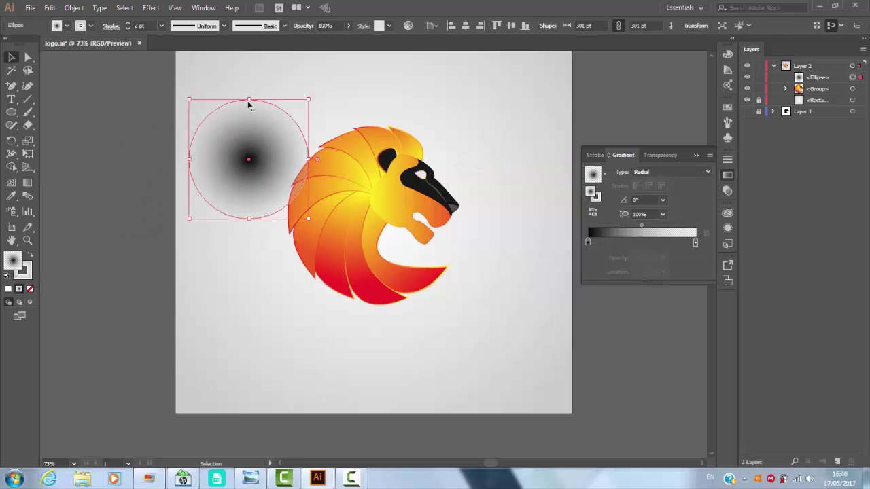
mouse_move(249, 100)
left_mouse_down()
mouse_move(257, 219)
mouse_move(388, 307)
left_mouse_up()
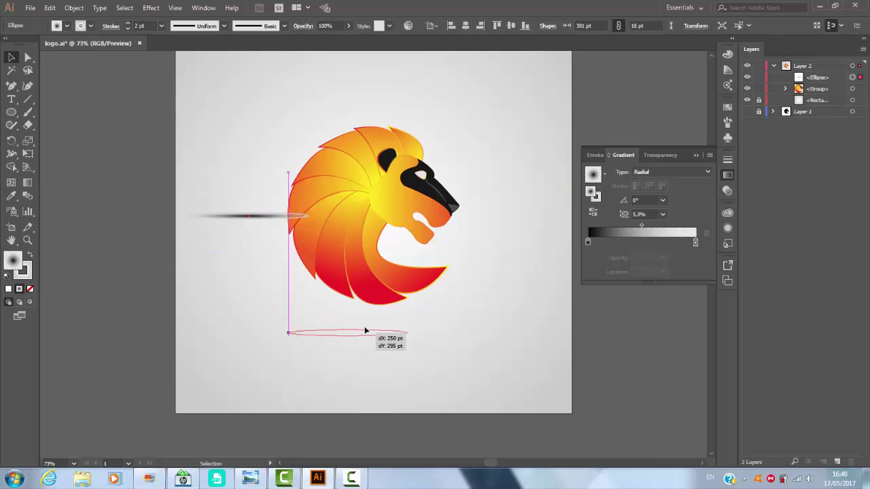
left_click_drag(837, 79, 822, 95)
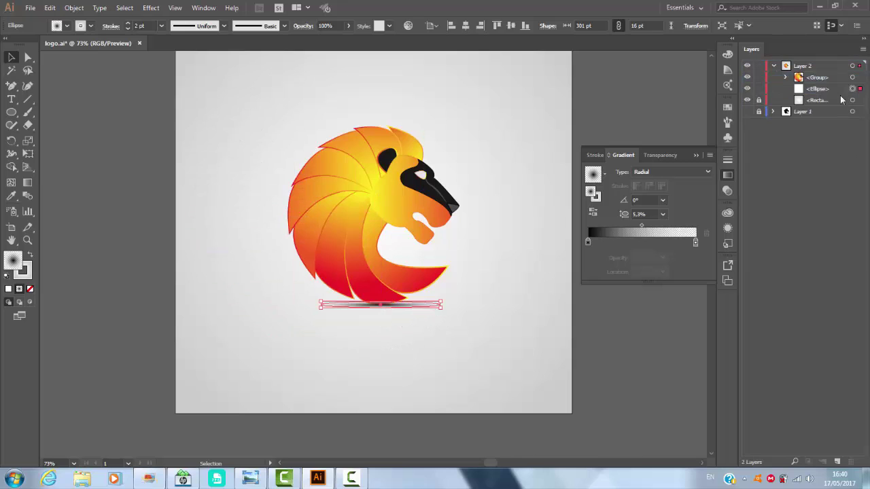
left_click(531, 286)
Remove the shadow ellipse's stroke and position it under the lion.
left_click(430, 305)
left_click(80, 25)
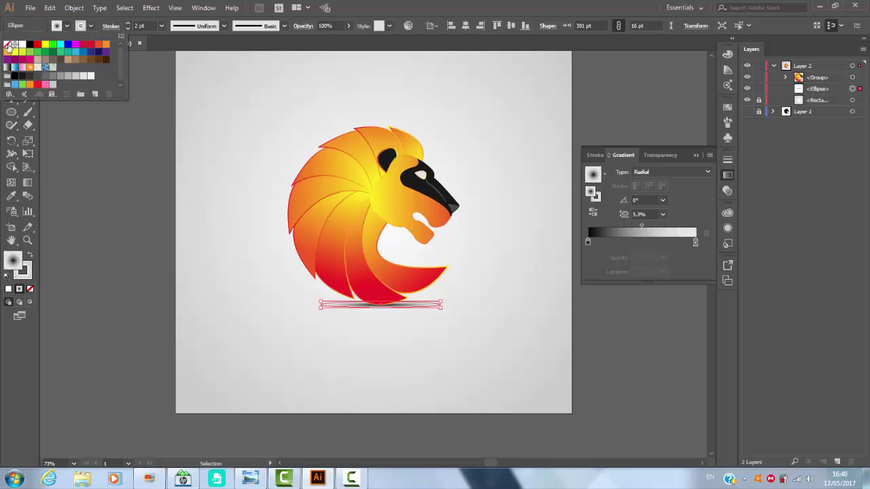
left_click(9, 48)
left_click(228, 277)
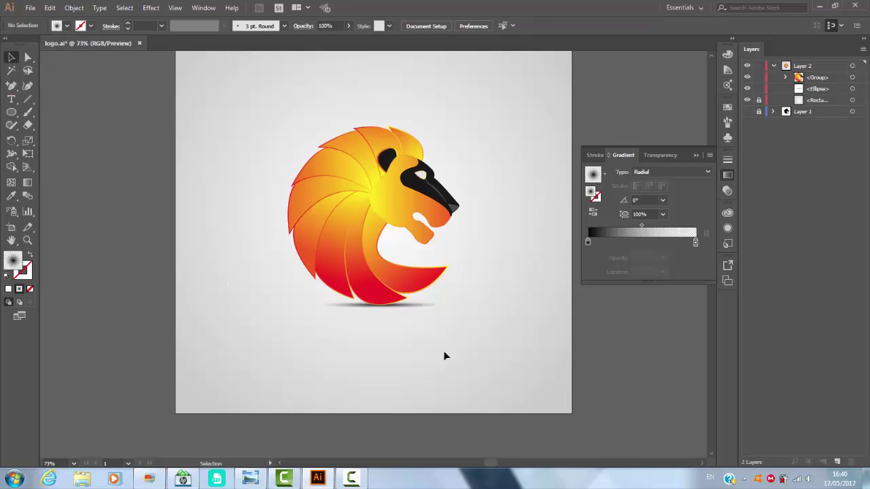
left_click(419, 306)
left_click_drag(441, 304, 431, 304)
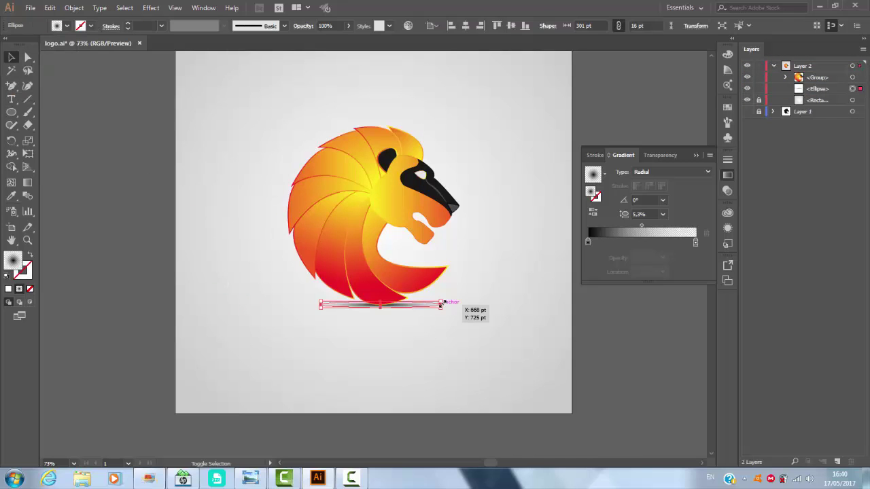
Nudge the shadow ellipse slightly right so it sits centred beneath the lion.
left_click(390, 306)
left_click(391, 335)
left_click_drag(394, 310, 399, 310)
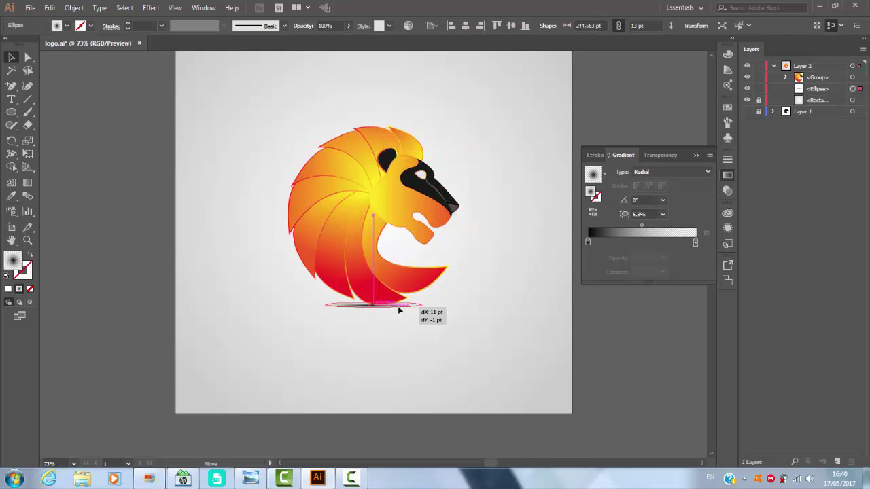
left_click(404, 341)
left_click(398, 308)
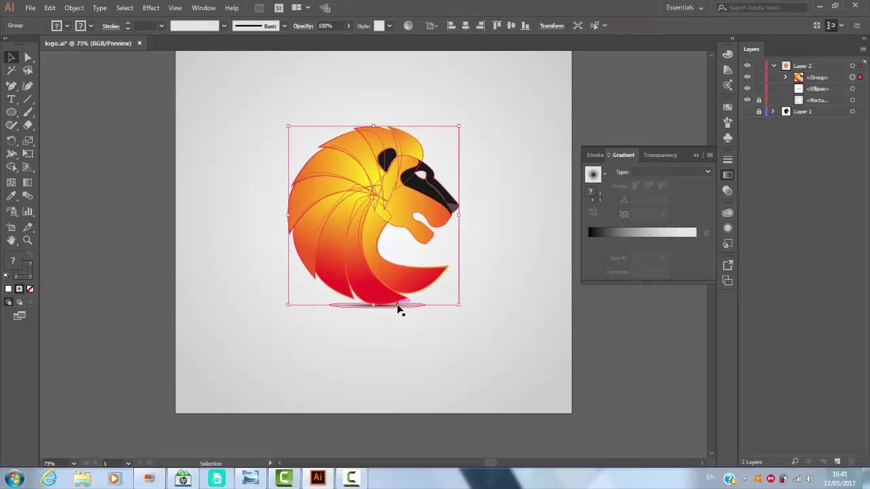
left_click(401, 310)
Ungroup the lion logo into its separate pieces.
left_click(409, 341)
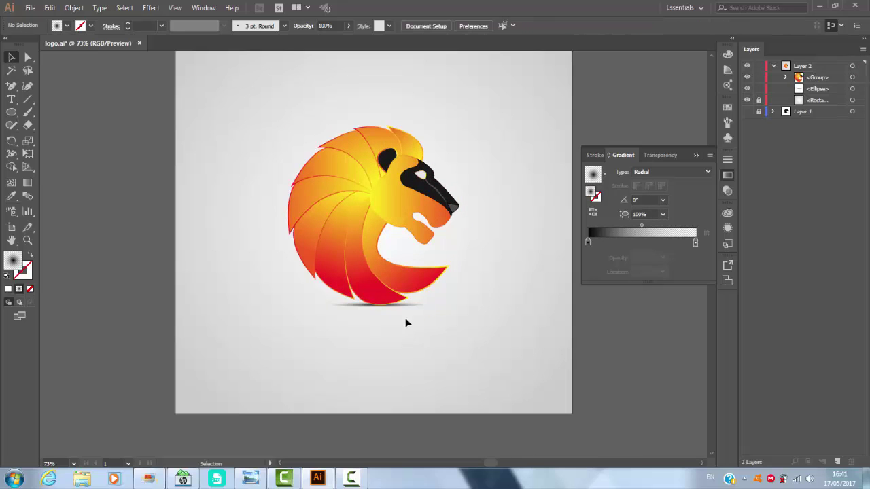
left_click(696, 157)
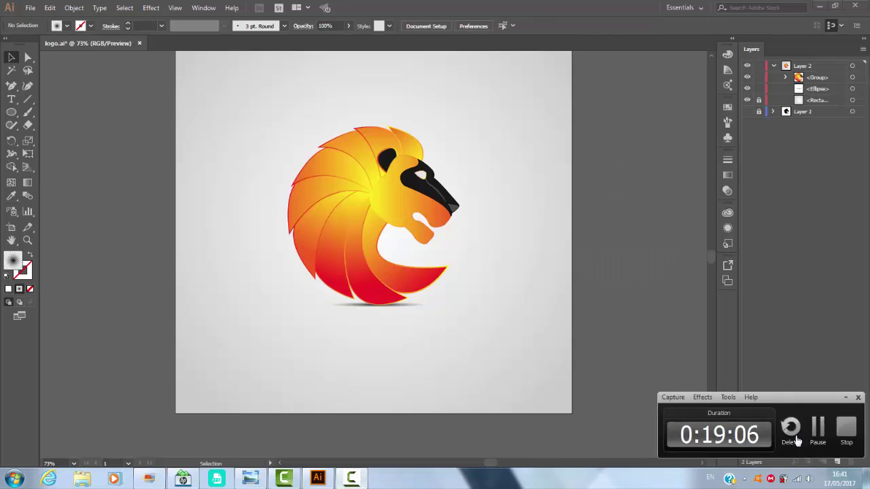
left_click(398, 282)
right_click(396, 277)
left_click(429, 359)
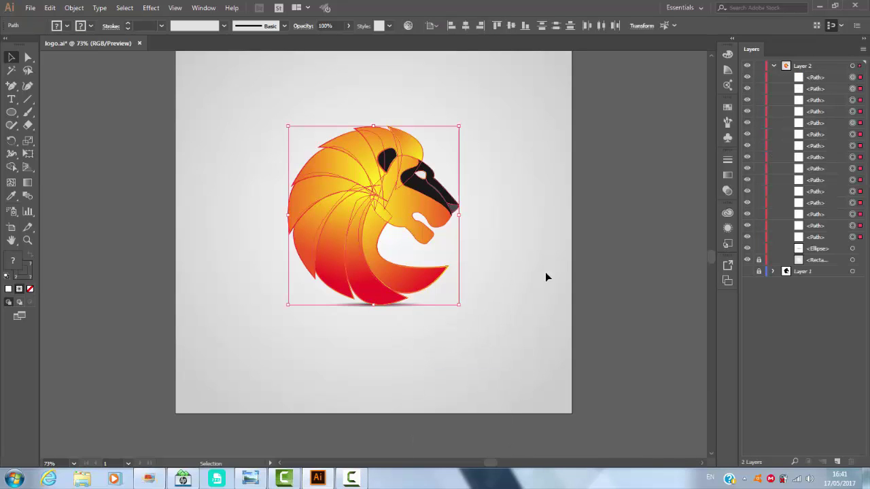
left_click(391, 266)
left_click(28, 183)
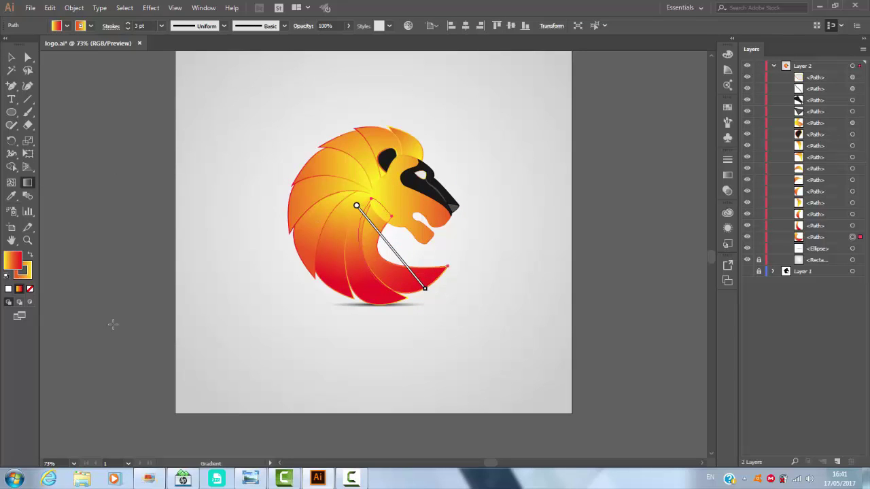
key("v")
Apply a red-to-yellow gradient to the upper mane piece's stroke and recolour its right stop.
left_click(382, 145)
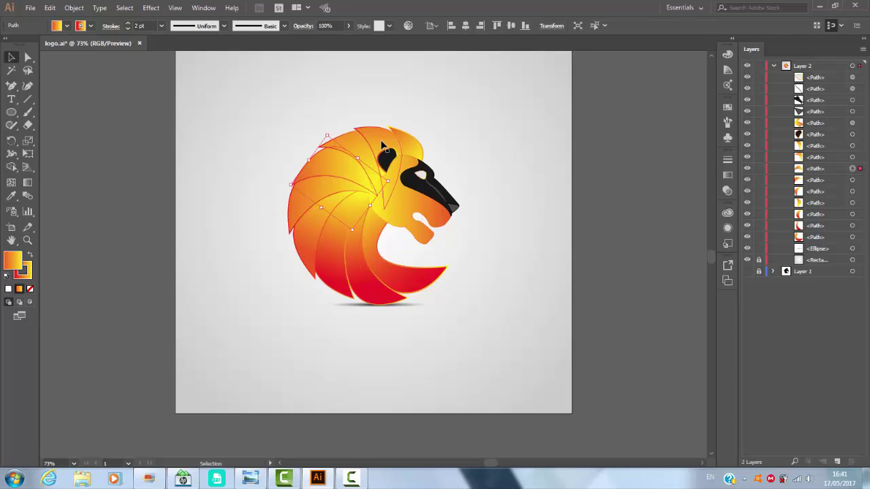
left_click(728, 175)
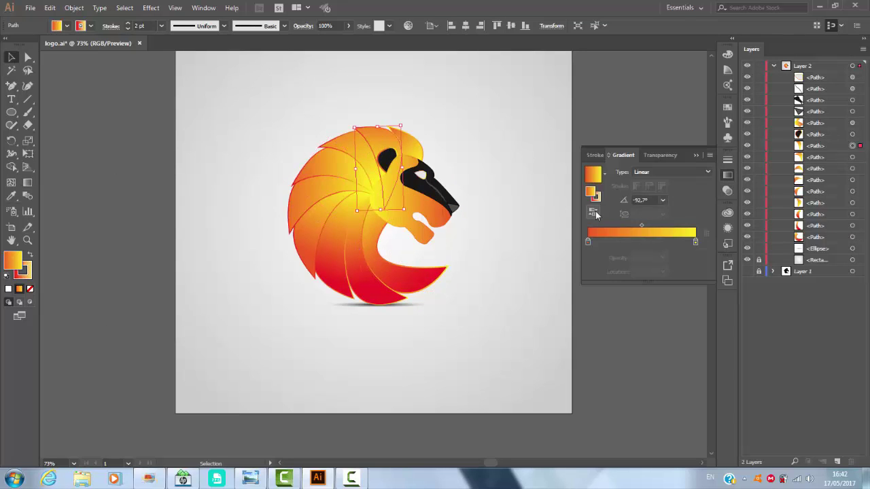
left_click(595, 215)
left_click(597, 197)
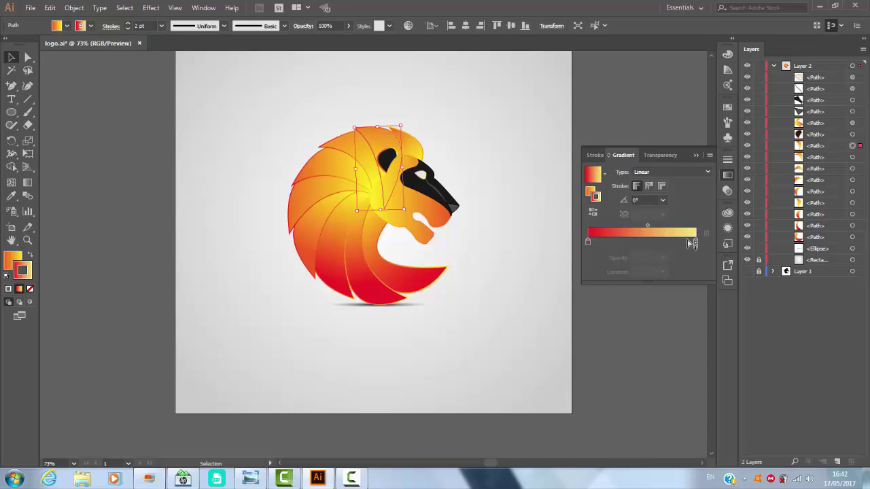
double_click(695, 243)
left_click(618, 263)
left_click(632, 389)
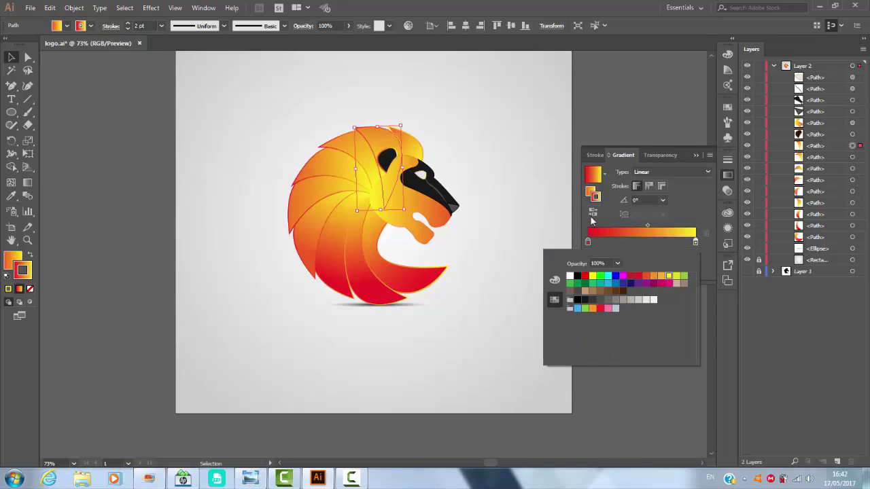
left_click(543, 183)
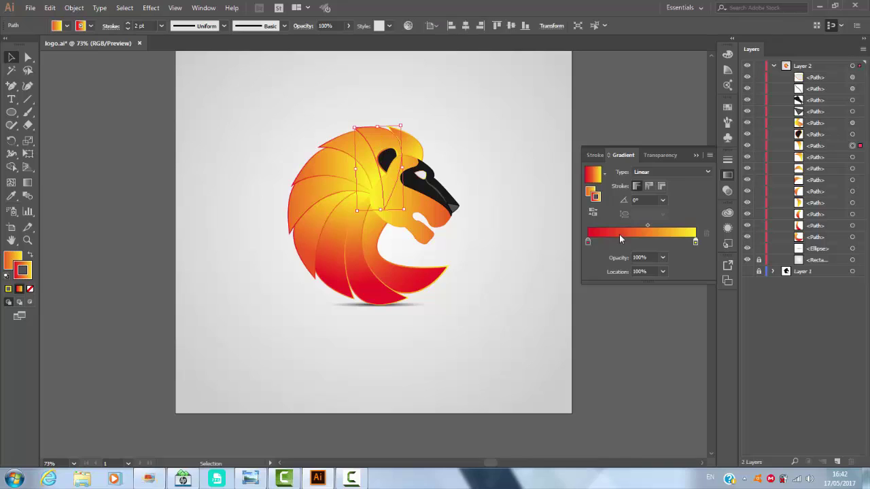
Reverse the stroke gradient to yellow-to-red and shift its midpoint to 65.1%.
left_click(597, 215)
left_click(530, 198)
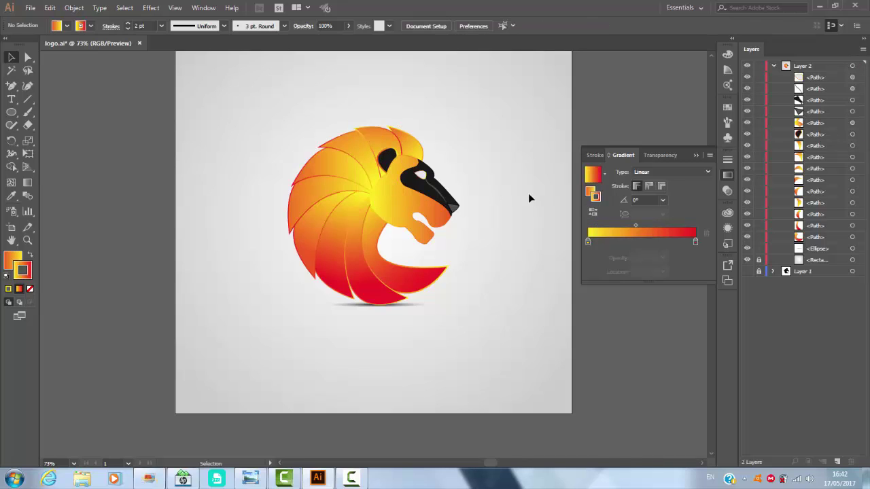
left_click(374, 183)
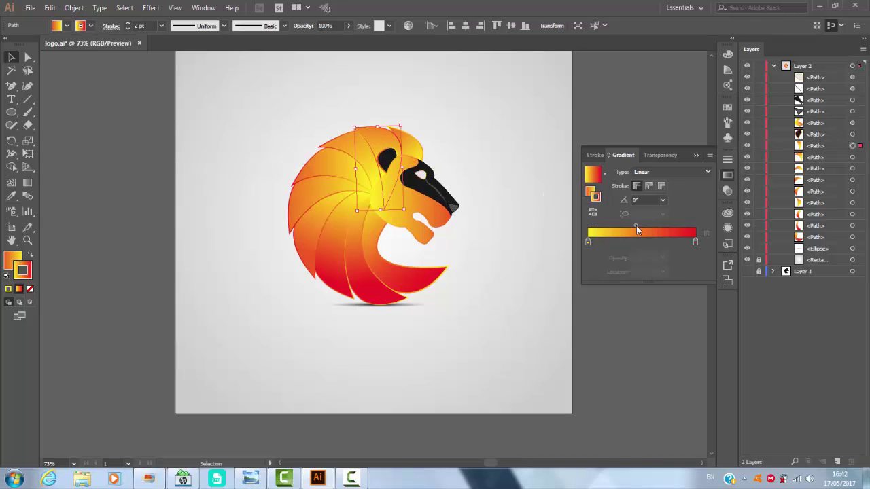
left_click_drag(646, 227, 658, 229)
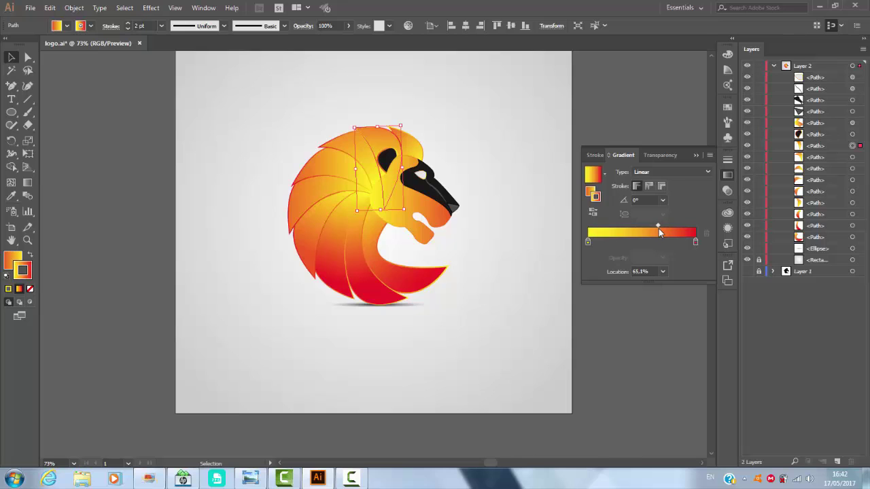
left_click(545, 198)
Give the two mane pieces beside the face a solid yellow stroke.
left_click(394, 137)
left_click(67, 26)
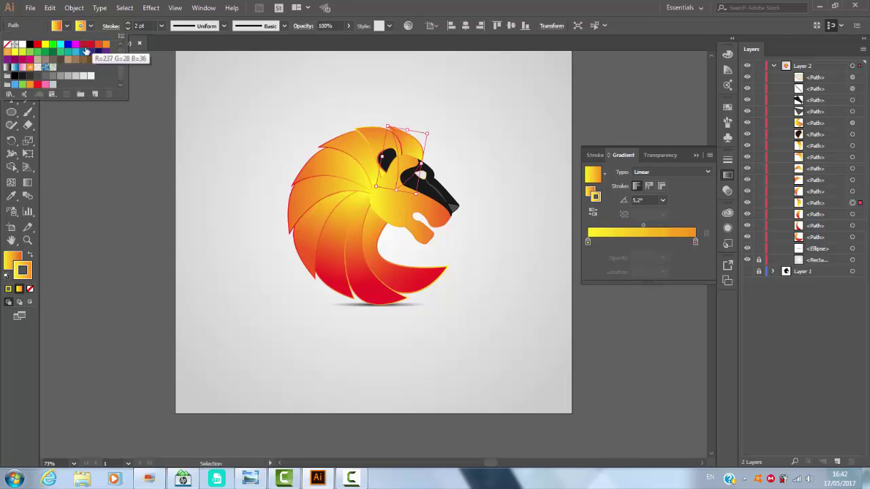
left_click(15, 53)
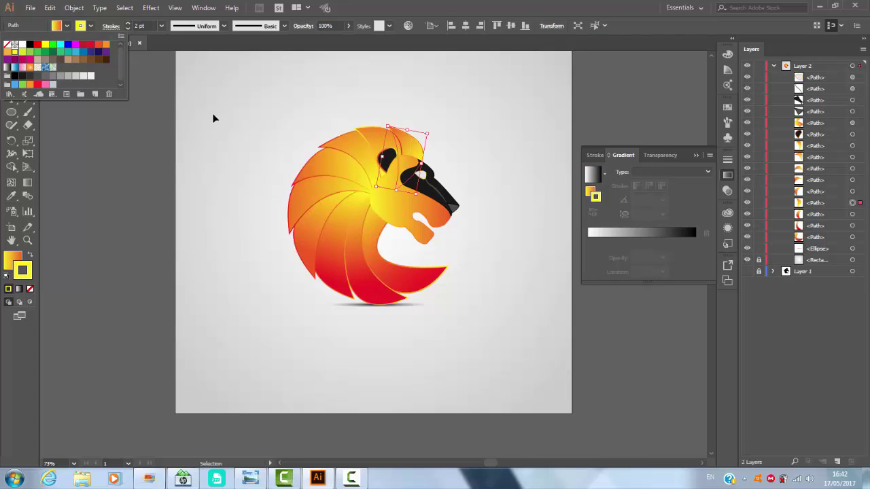
left_click(213, 118)
left_click(374, 170)
left_click(67, 26)
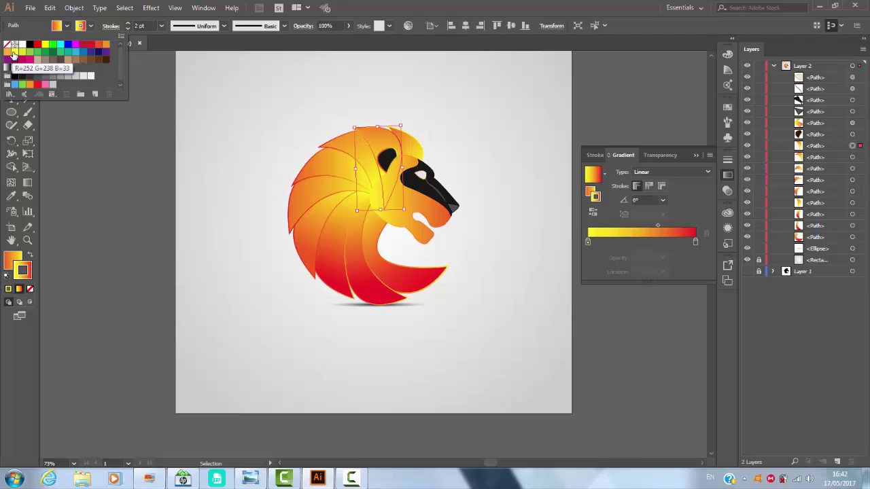
left_click(14, 54)
left_click(241, 197)
Give a third mane piece a solid yellow stroke.
left_click(236, 203)
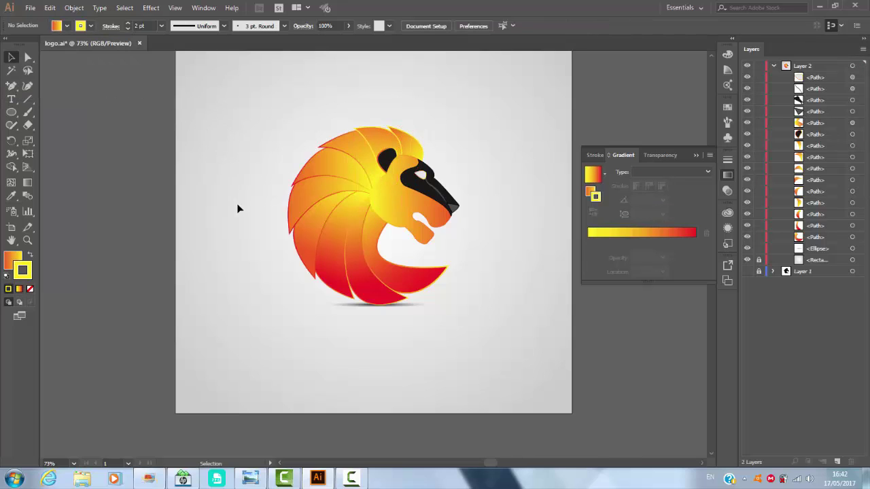
left_click(346, 146)
left_click(91, 26)
left_click(14, 54)
left_click(215, 237)
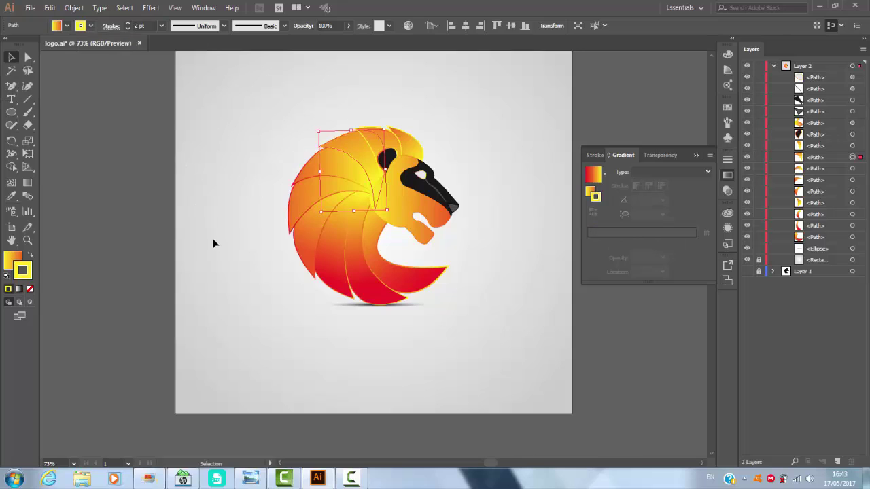
left_click(216, 237)
Stroke two upper-left mane pieces and the red lower crescent in yellow.
left_click(339, 170)
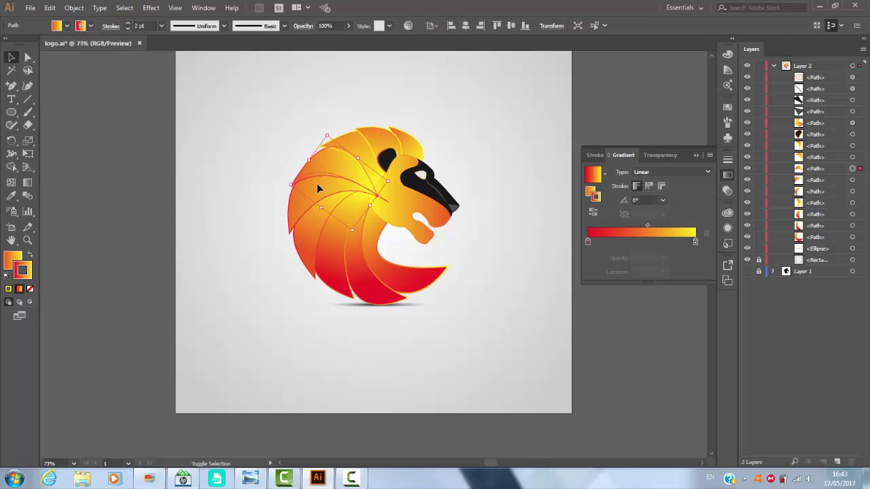
left_click(319, 185, "shift")
left_click(420, 281, "shift")
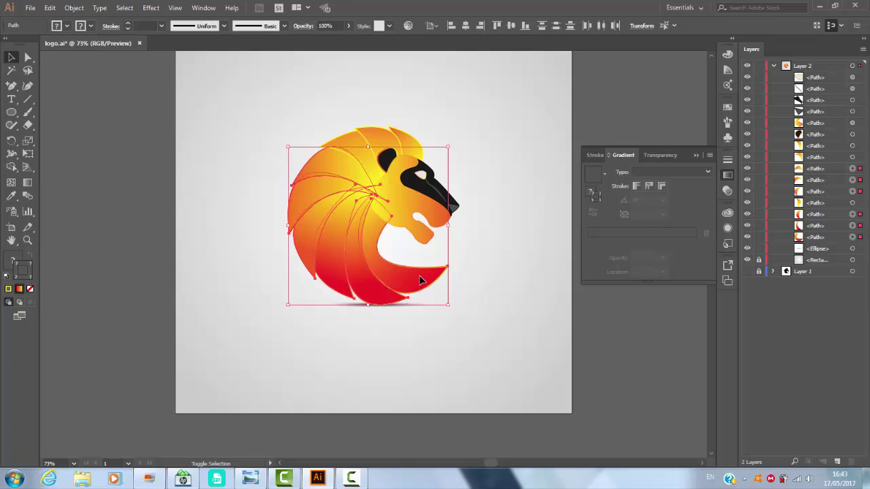
left_click(90, 26)
left_click(68, 56)
left_click(245, 310)
left_click(245, 310)
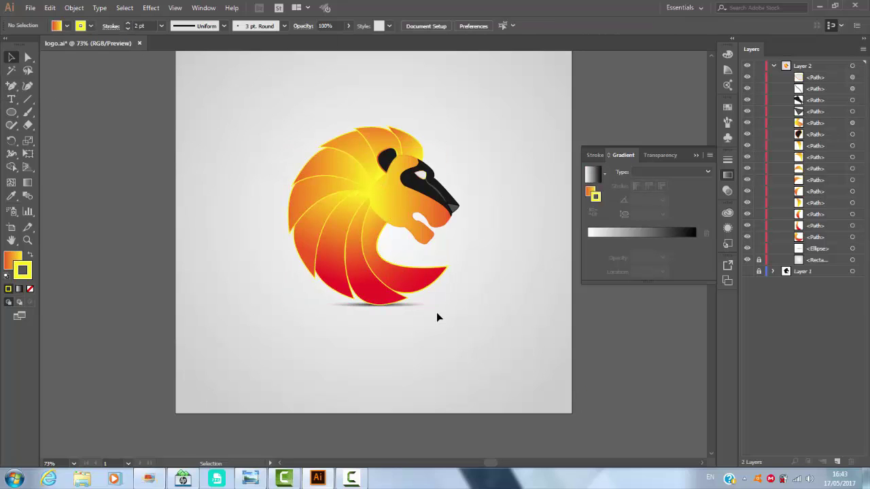
Fill the lion's white eye with RGB Yellow and deselect to view the head.
left_click(421, 176)
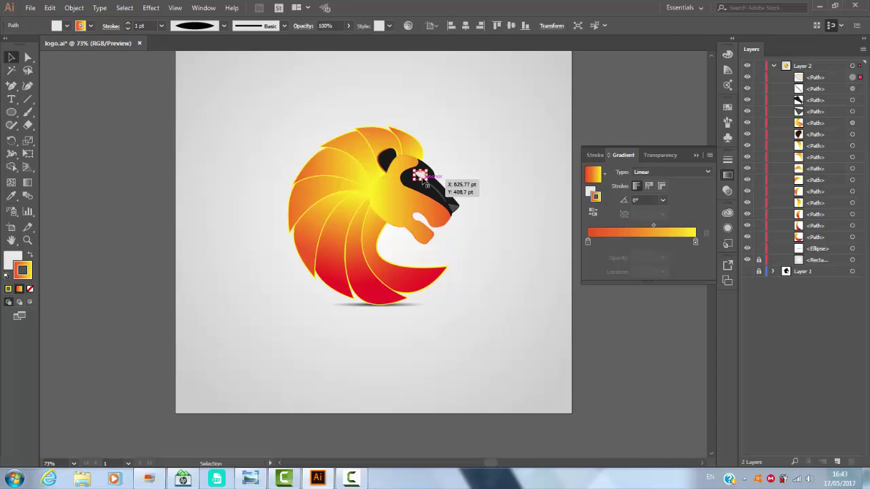
left_click(66, 25)
left_click(227, 255)
left_click(228, 255)
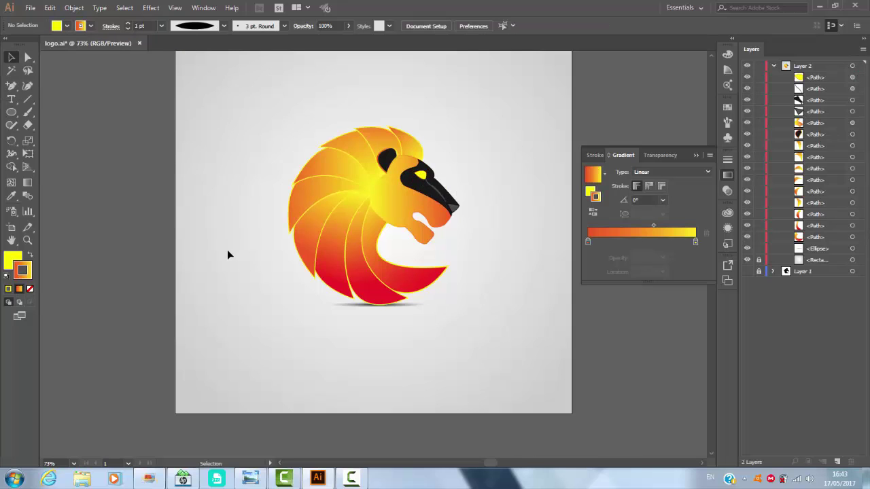
left_click(386, 160)
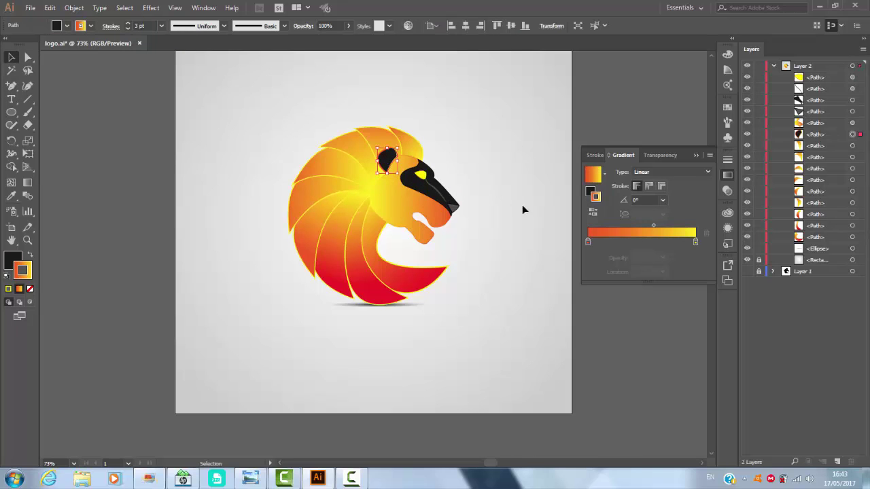
left_click(593, 213)
left_click(540, 204)
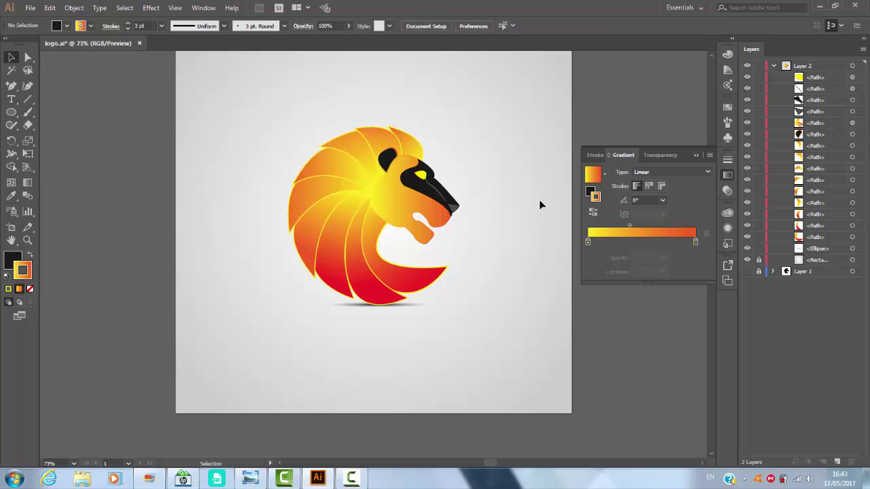